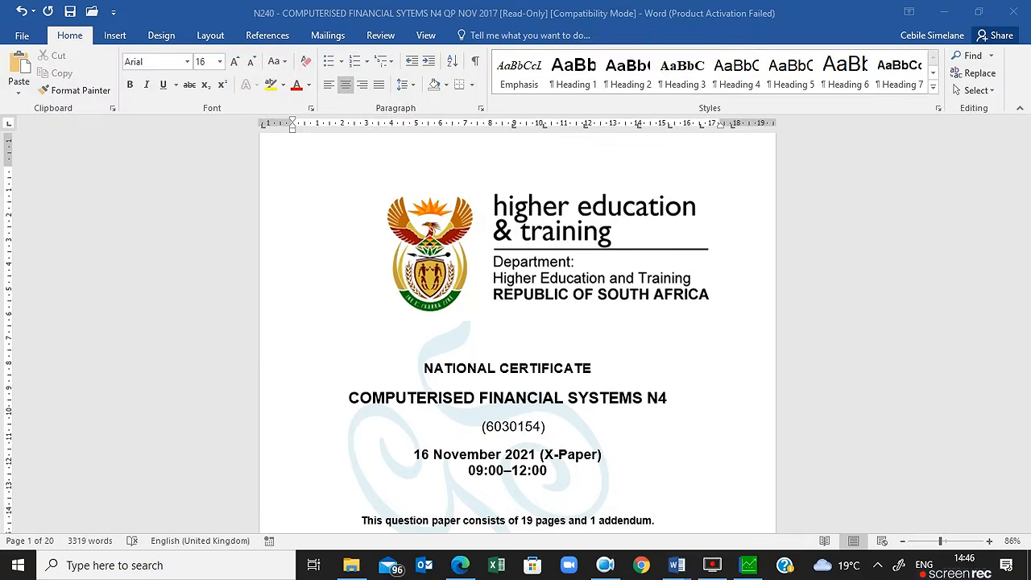
Step: Bring Sage Pastel's Suppliers list, with its three suppliers, in front of the Word exam paper
{"action": "left_click", "coordinate": [750, 565]}
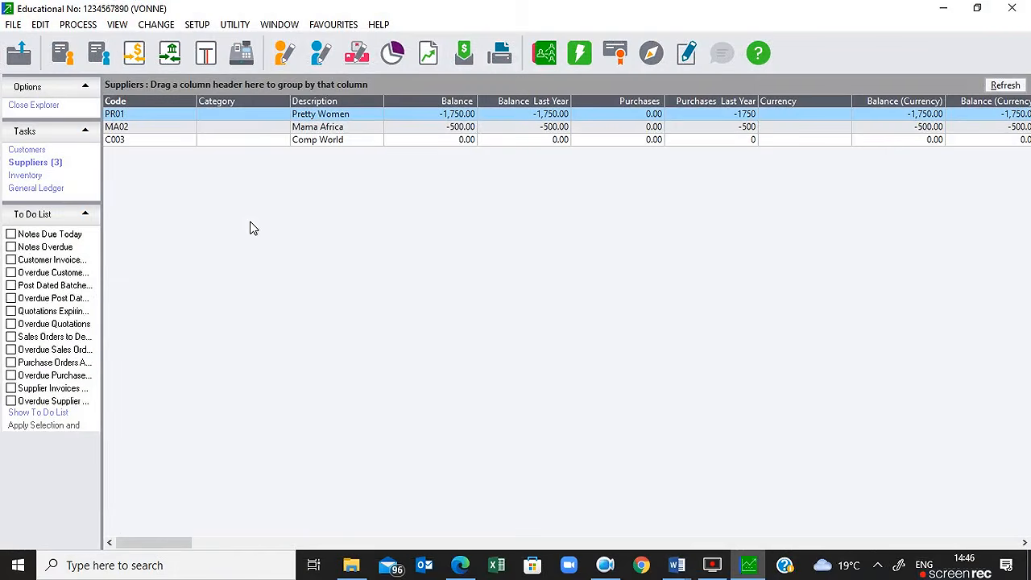
{"action": "left_click", "coordinate": [86, 24]}
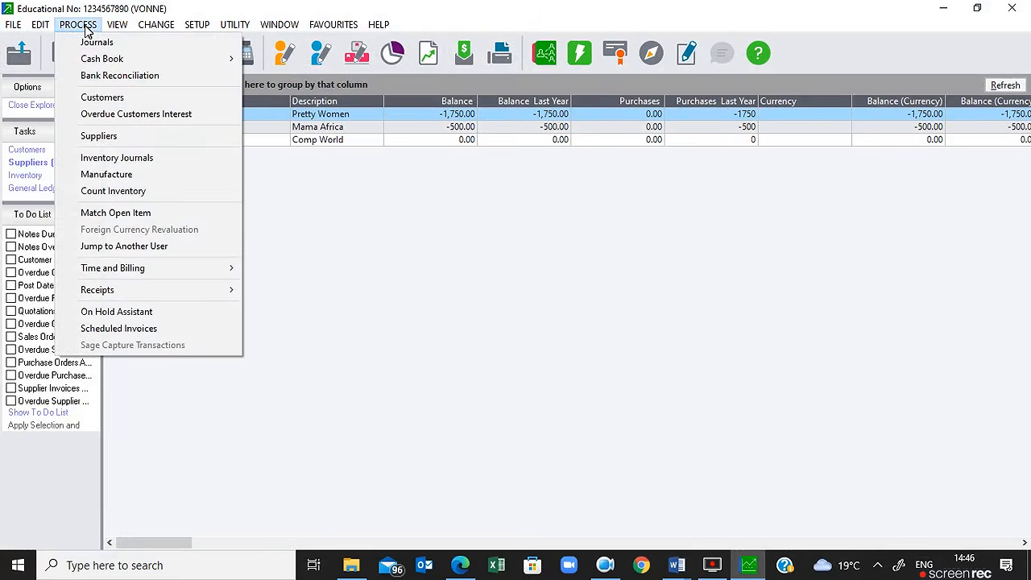
{"action": "left_click", "coordinate": [138, 135]}
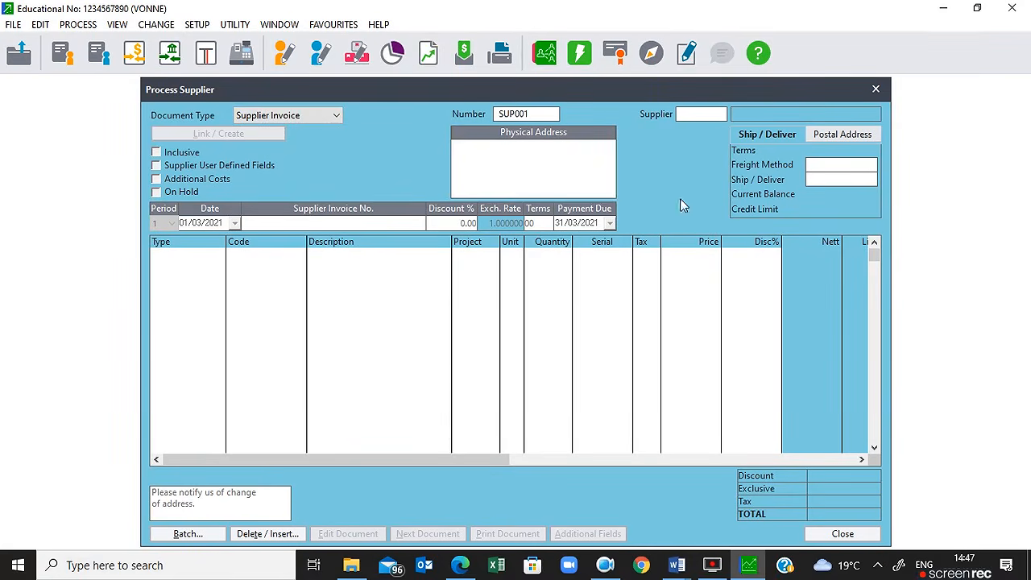
{"action": "left_click", "coordinate": [875, 89]}
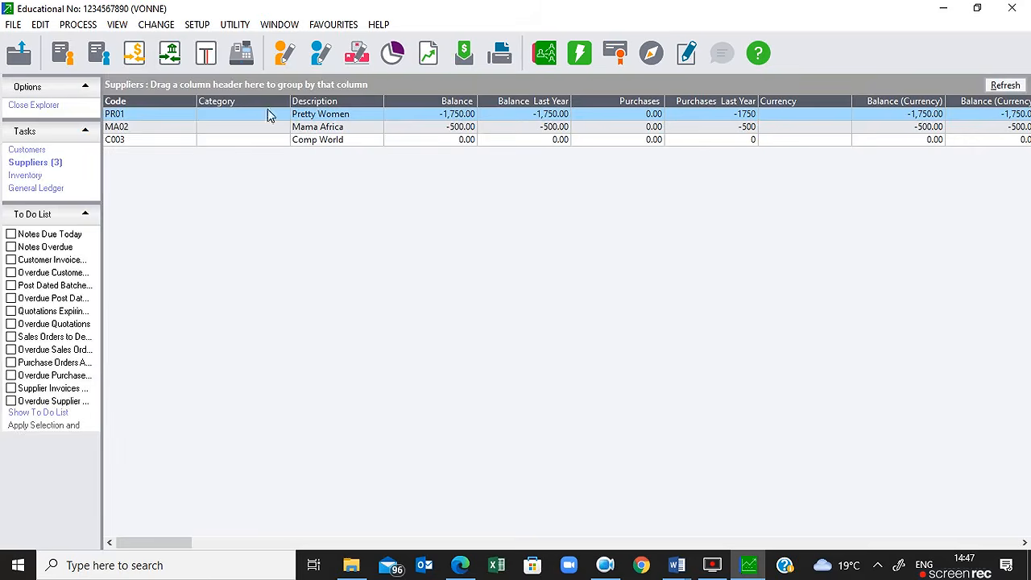
{"action": "left_click", "coordinate": [81, 29]}
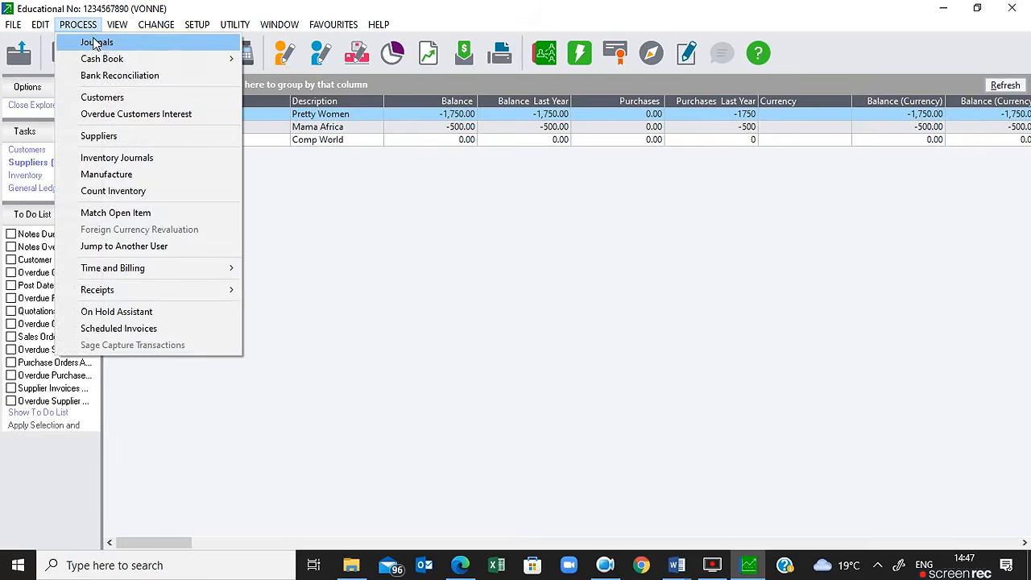
{"action": "left_click", "coordinate": [87, 42]}
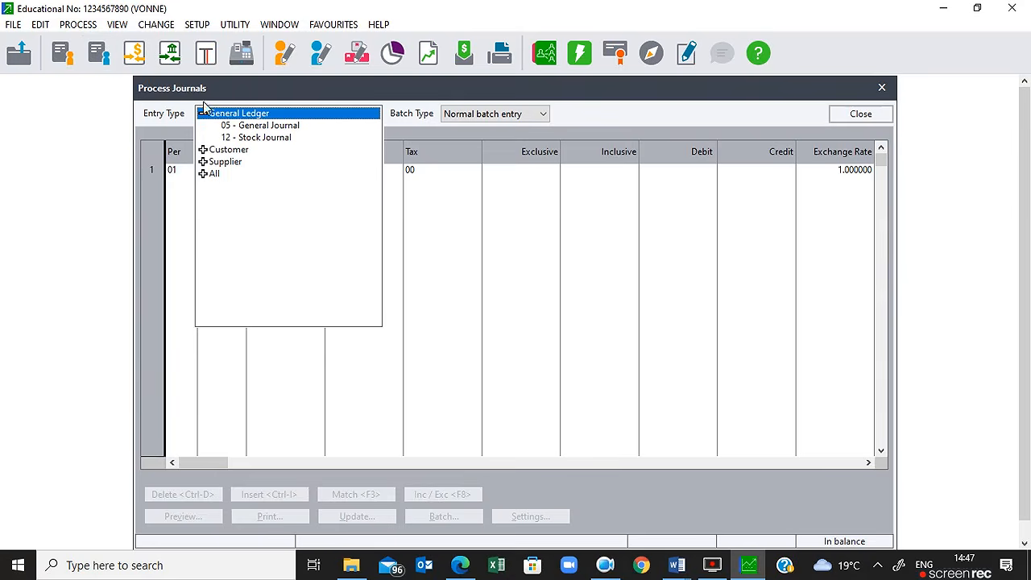
{"action": "left_click", "coordinate": [230, 162]}
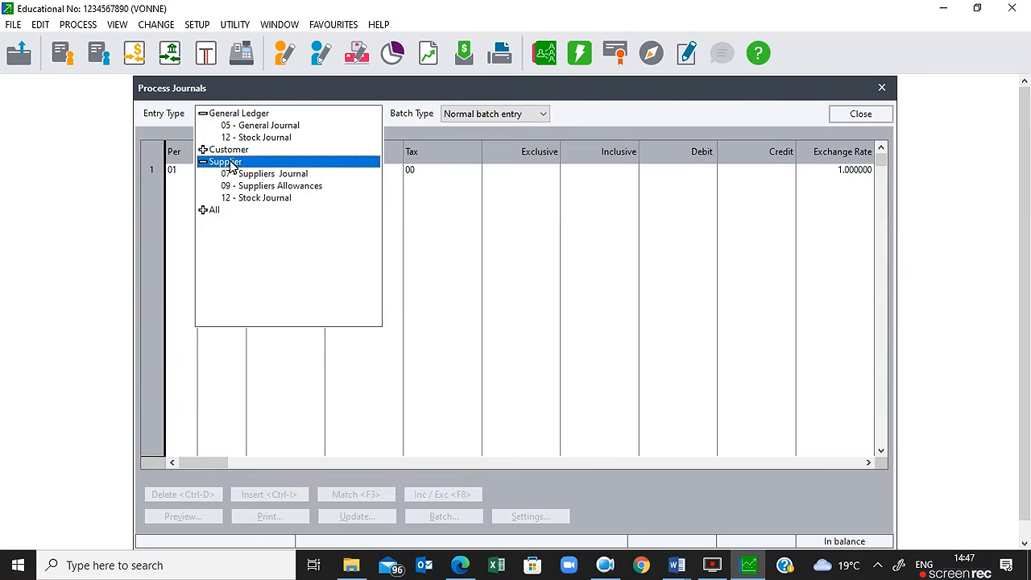
{"action": "left_click", "coordinate": [270, 177]}
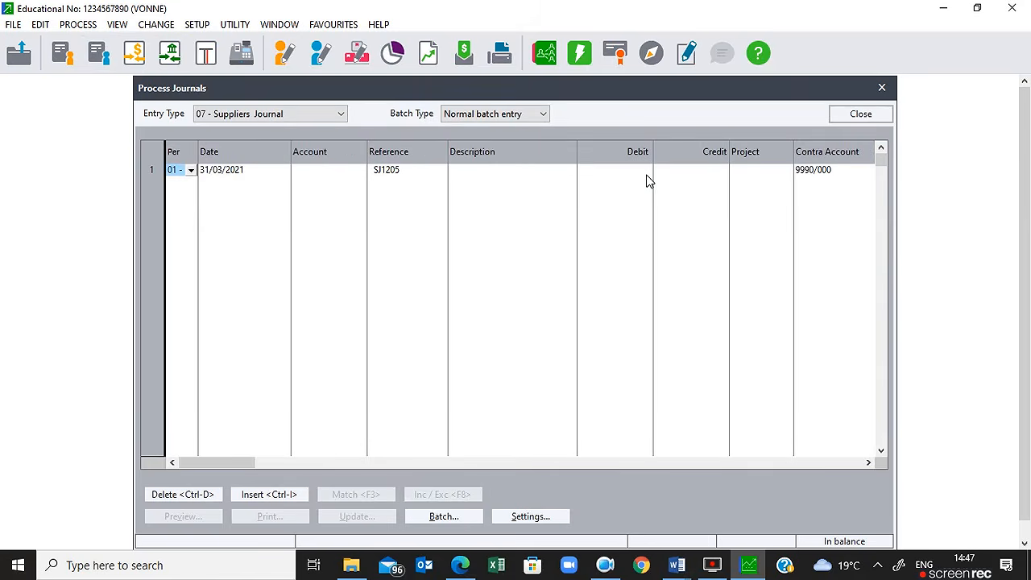
{"action": "left_click", "coordinate": [866, 114]}
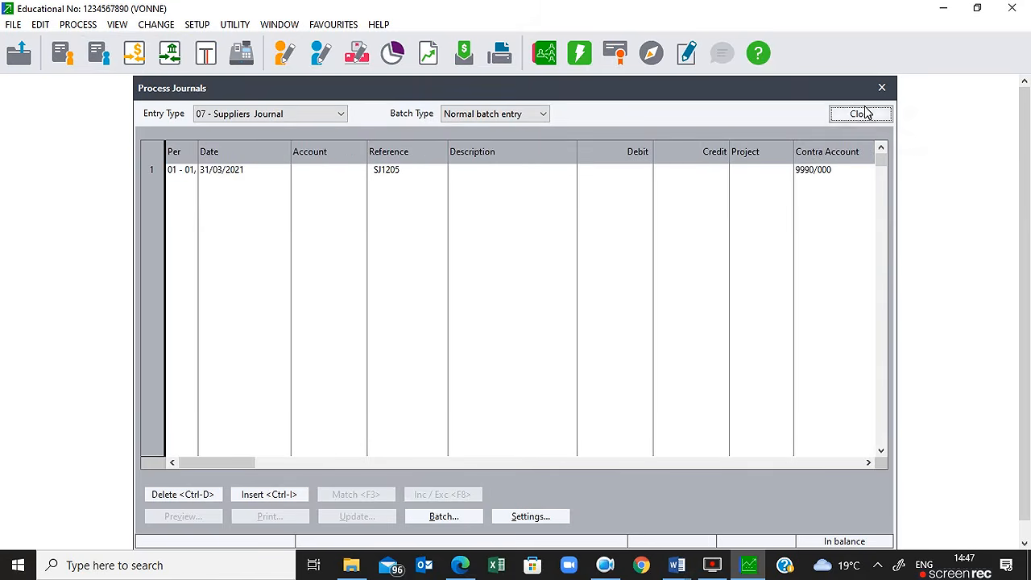
{"action": "left_click", "coordinate": [864, 114]}
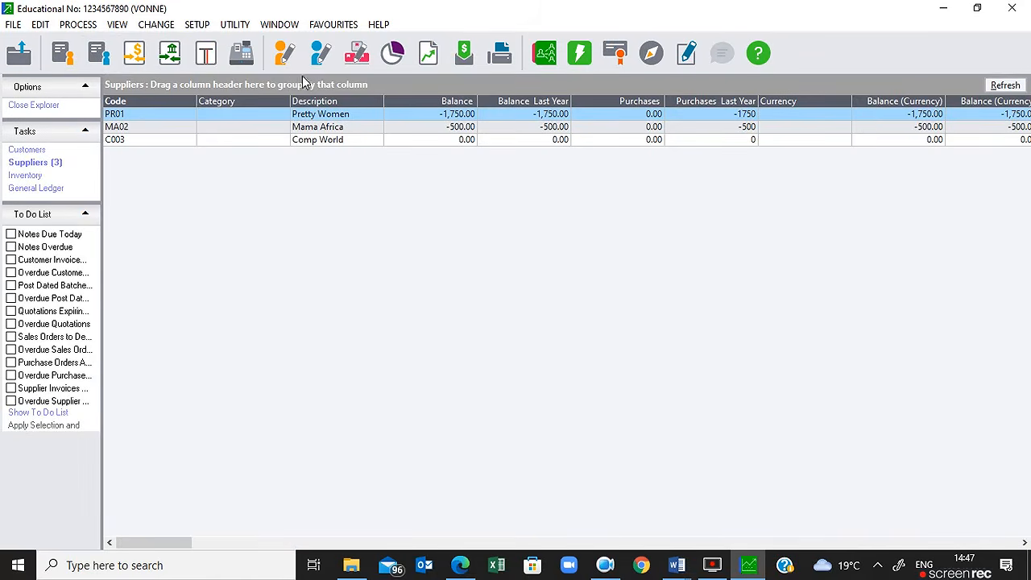
Step: Start a new supplier invoice SUP001 from Process > Suppliers and list the three suppliers
{"action": "left_click", "coordinate": [80, 25]}
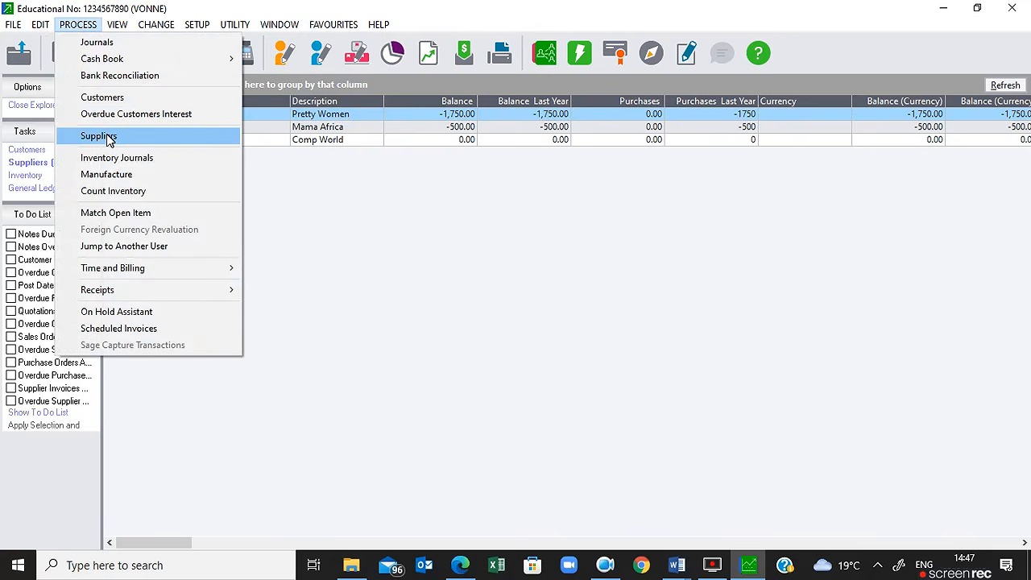
{"action": "left_click", "coordinate": [98, 136]}
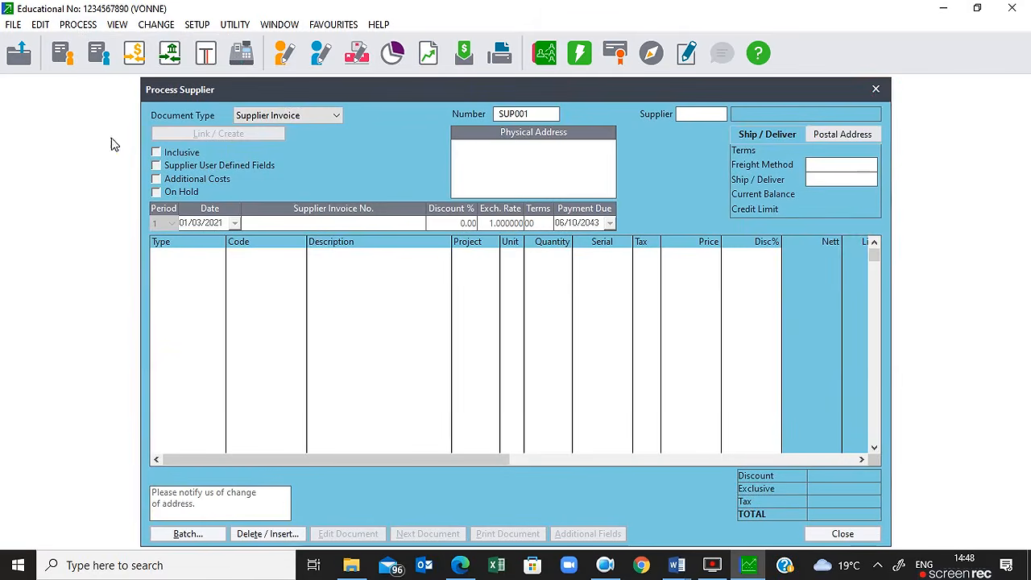
{"action": "left_click", "coordinate": [875, 89]}
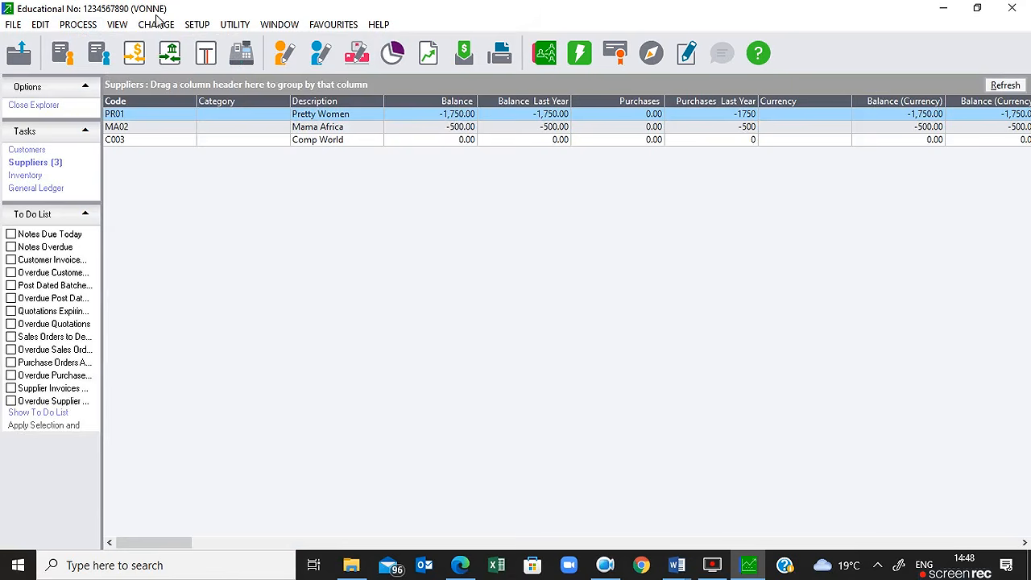
{"action": "left_click", "coordinate": [78, 24]}
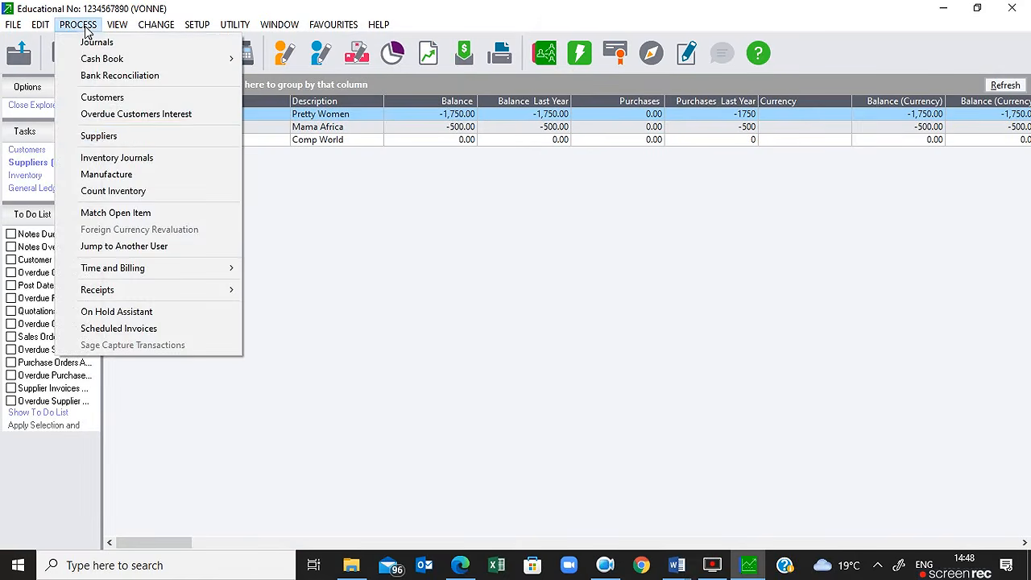
{"action": "left_click", "coordinate": [102, 136]}
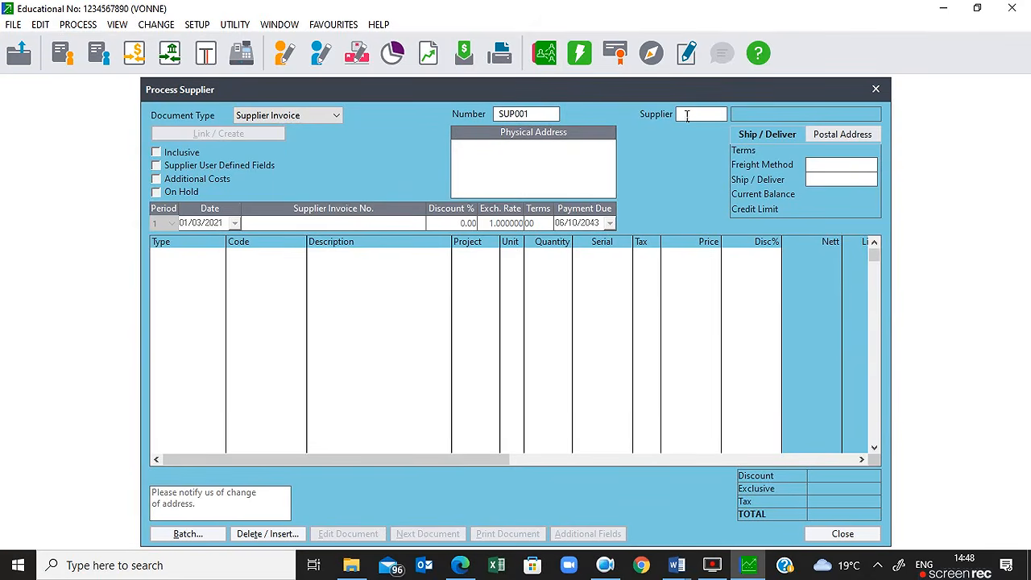
{"action": "left_click", "coordinate": [725, 116]}
Step: Select Pretty Women (PR01) as the invoice supplier, accepting its address, period 1 and due date
{"action": "left_click", "coordinate": [721, 114]}
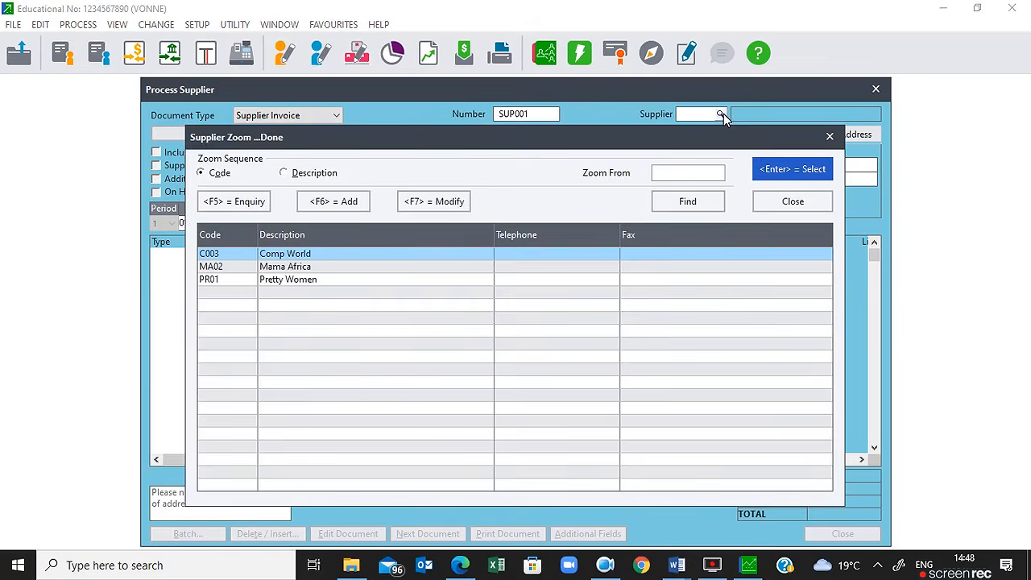
{"action": "double_click", "coordinate": [299, 282]}
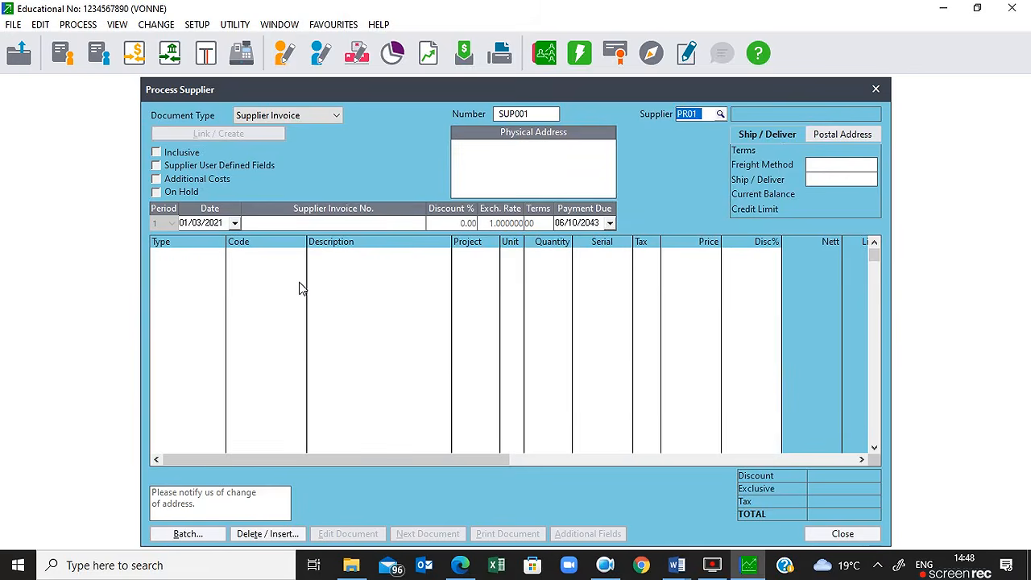
{"action": "key", "text": "Tab"}
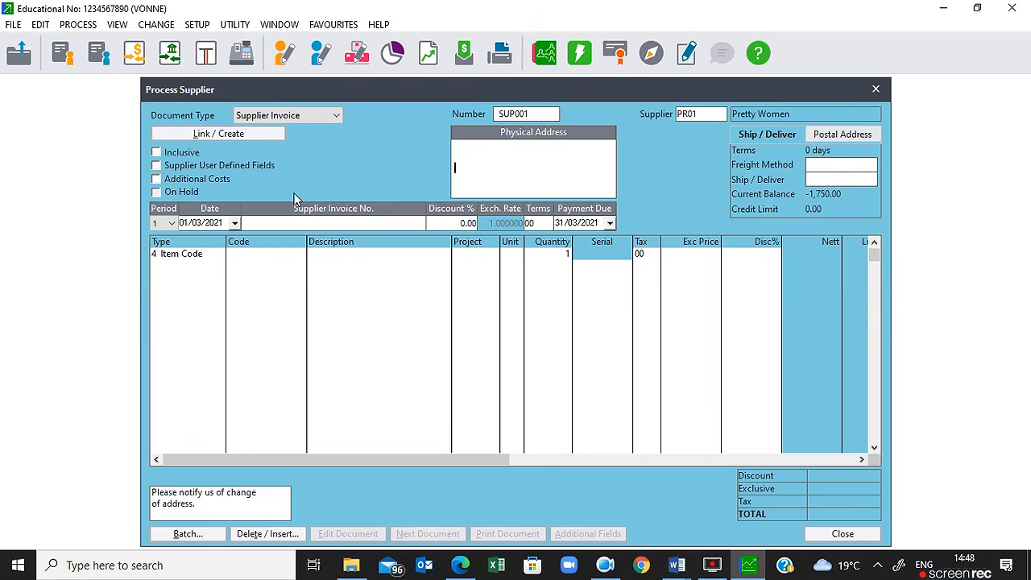
{"action": "key", "text": "Return"}
{"action": "key", "text": "Tab"}
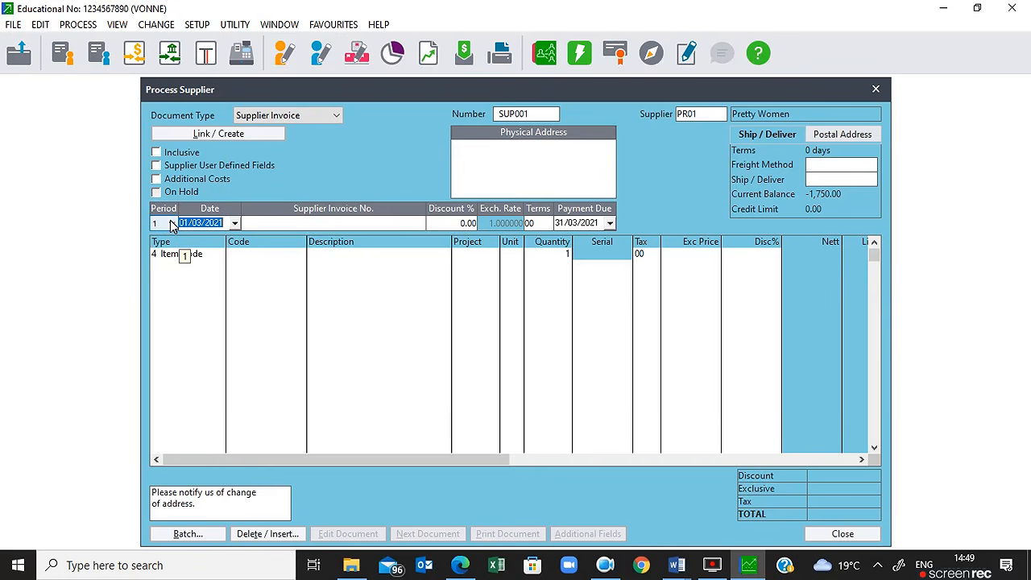
Step: Enter invoice date 10/03/2021, supplier invoice number PW21 and a 5.00% discount
{"action": "type", "text": "10"}
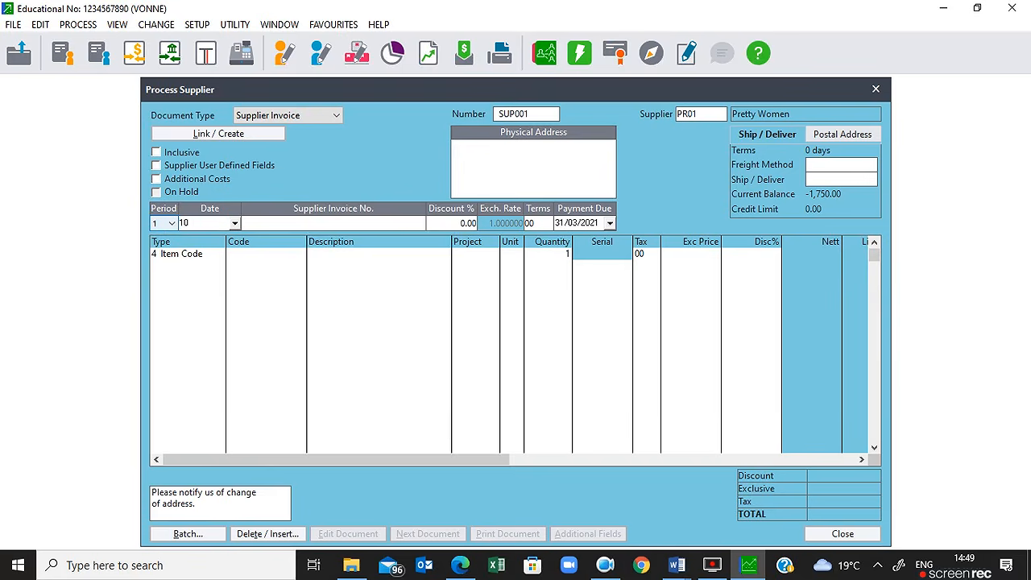
{"action": "key", "text": "Tab"}
{"action": "type", "text": "PW21"}
{"action": "key", "text": "Tab"}
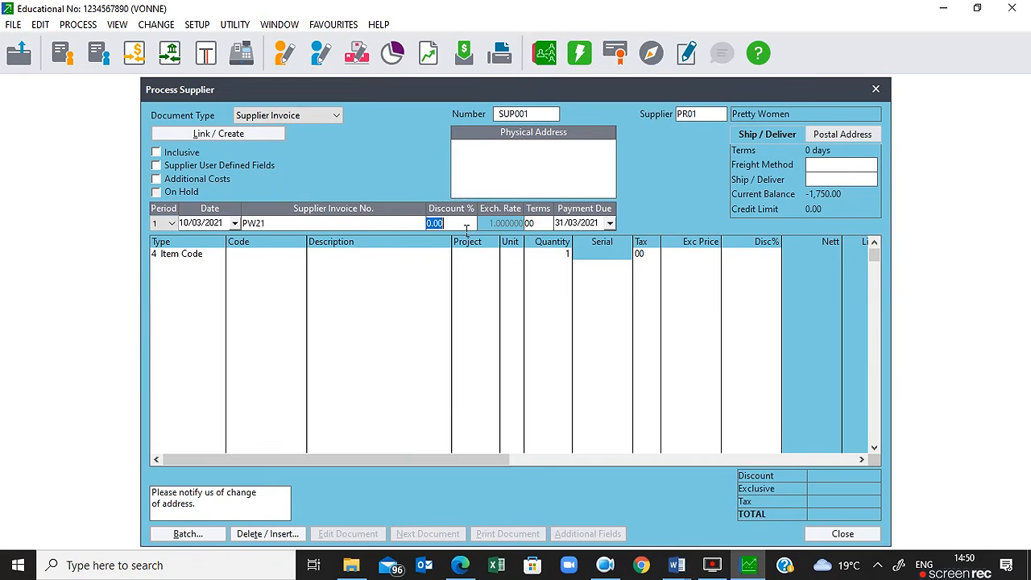
{"action": "type", "text": "5"}
{"action": "key", "text": "Tab"}
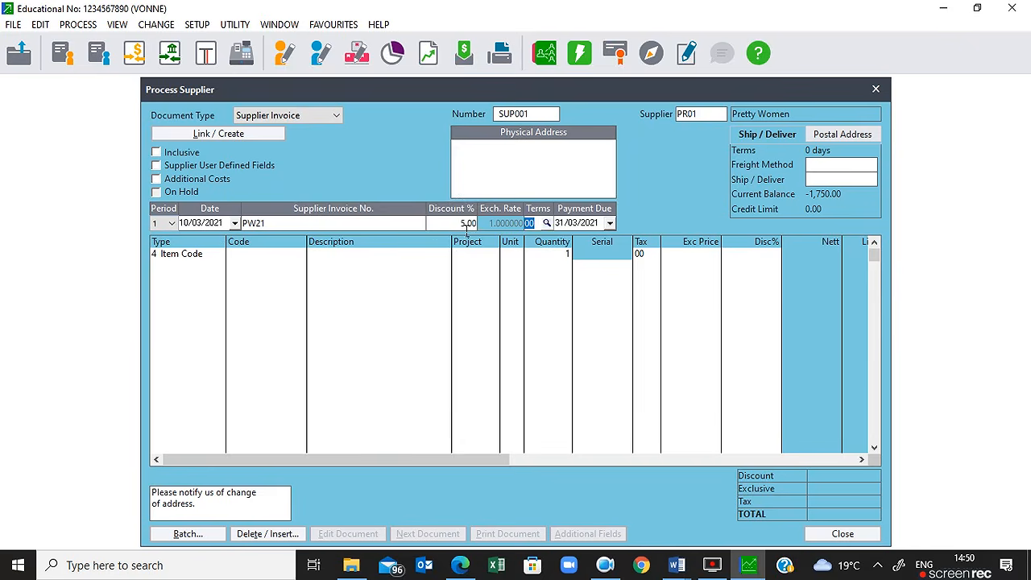
Step: Set the early payment terms to code 02 and accept the due date
{"action": "left_click", "coordinate": [551, 225]}
{"action": "left_click", "coordinate": [548, 225]}
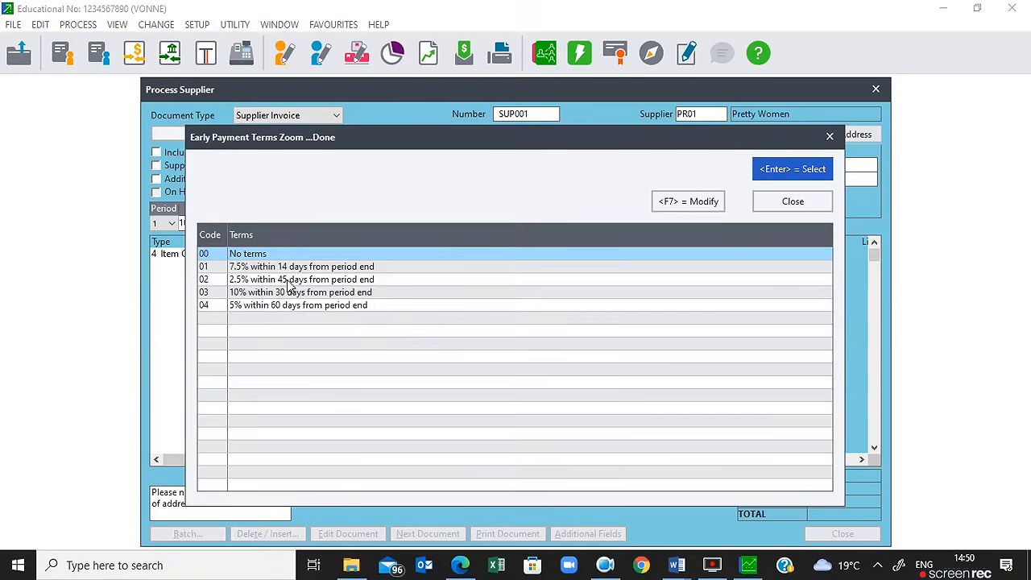
{"action": "double_click", "coordinate": [208, 280]}
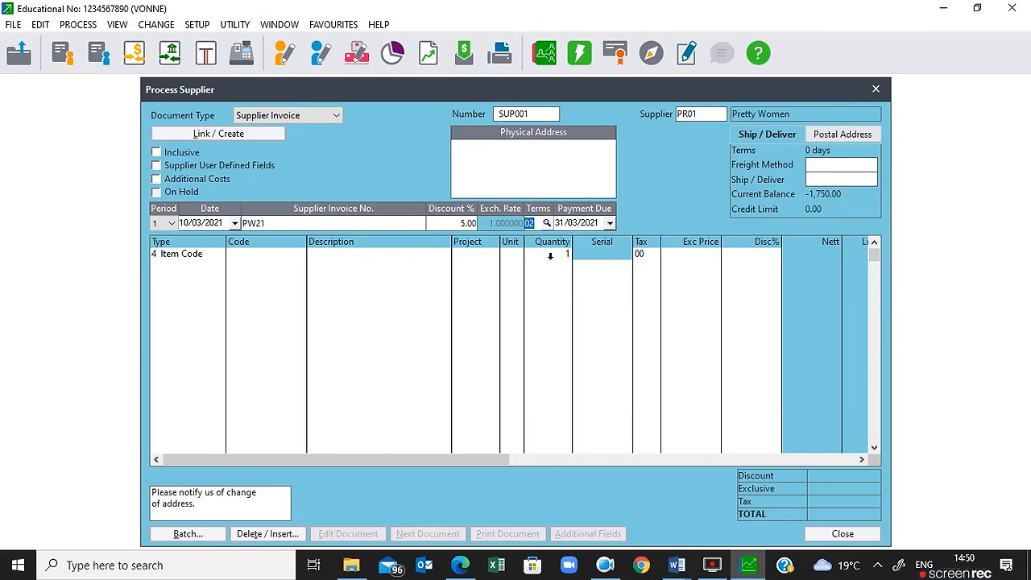
{"action": "left_click", "coordinate": [576, 230]}
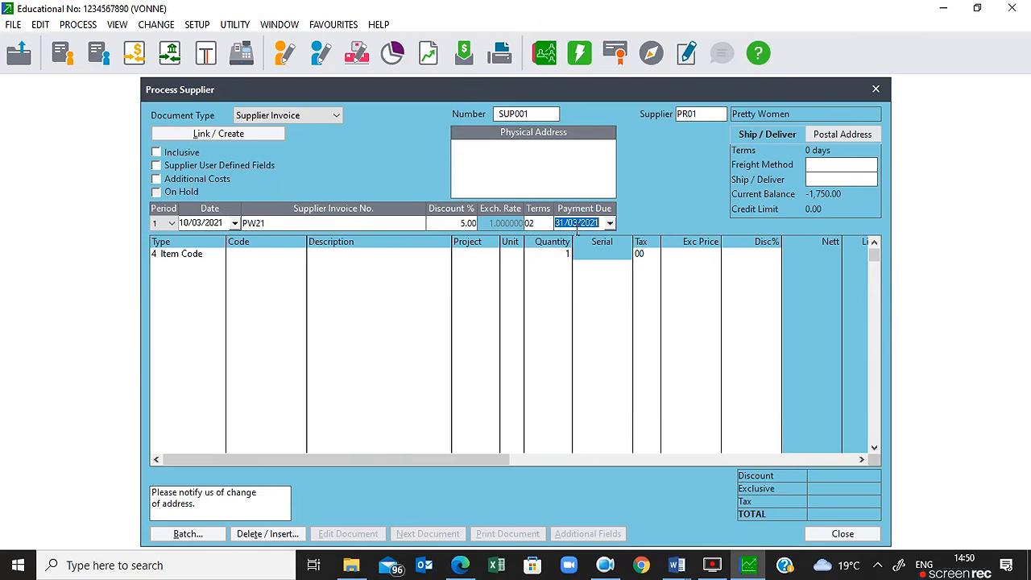
{"action": "key", "text": "Tab"}
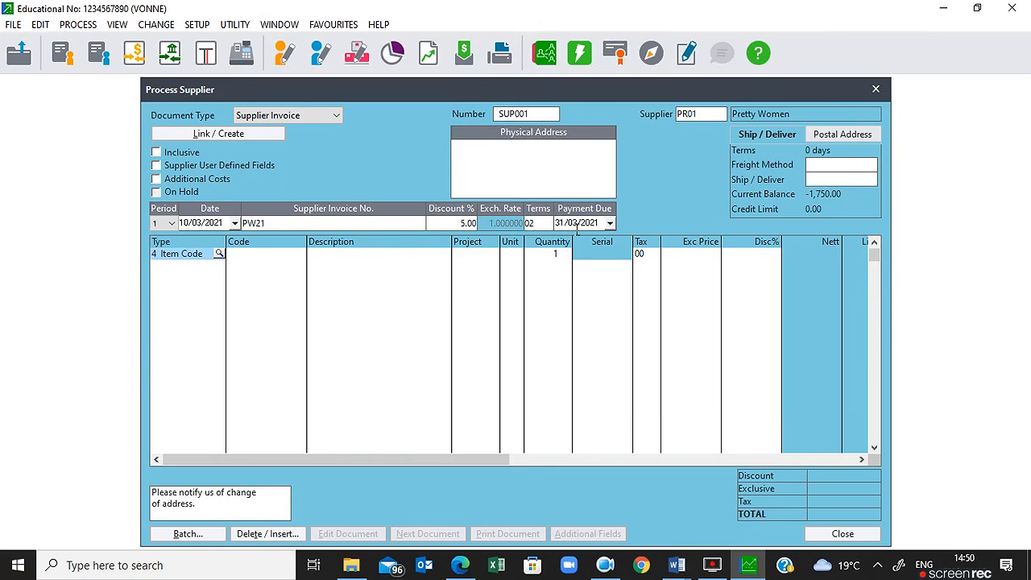
{"action": "key", "text": "Tab"}
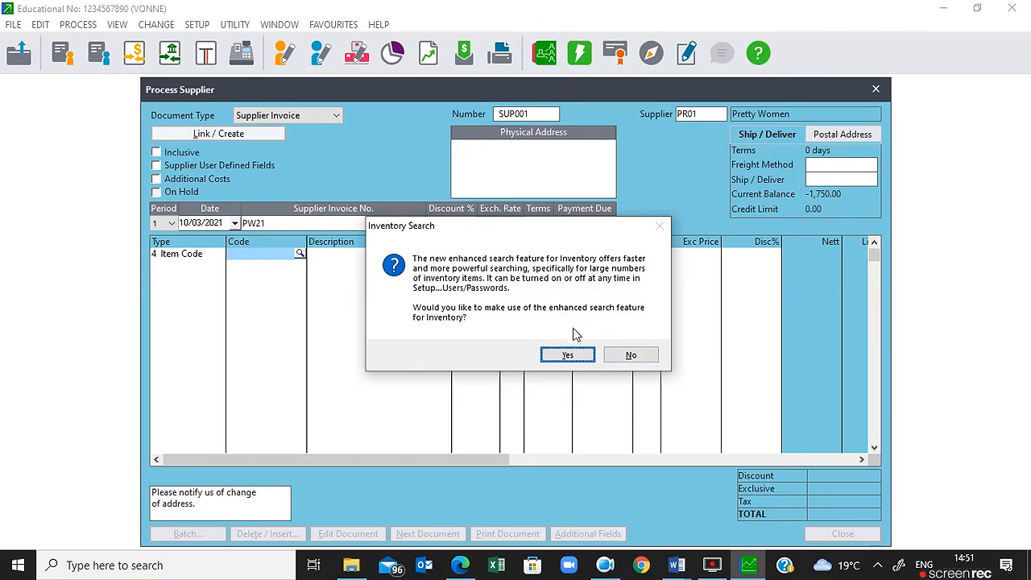
Step: Add a Cleanser (CLS) line with quantity 10 at 43.21
{"action": "left_click", "coordinate": [635, 356]}
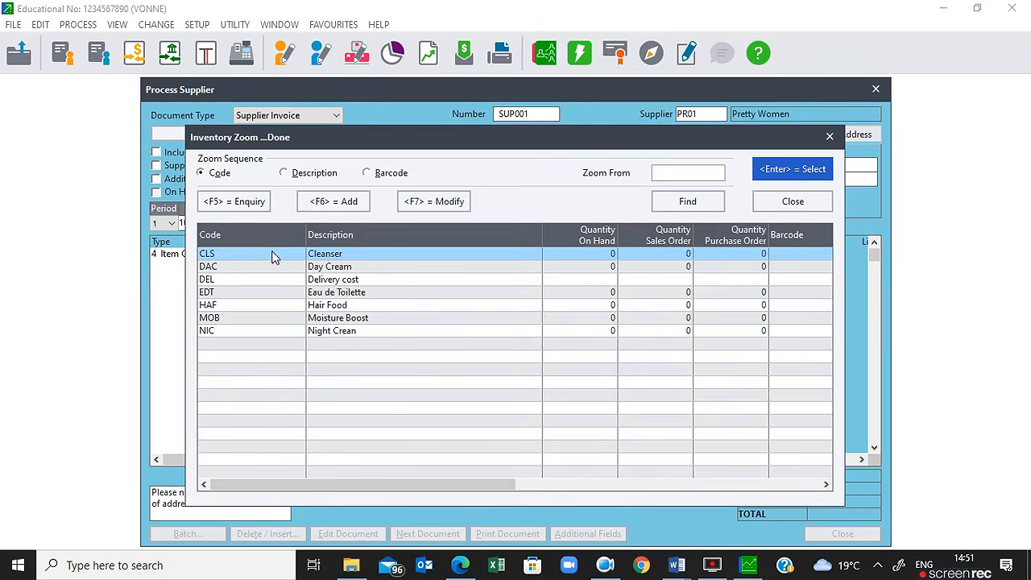
{"action": "key", "text": "Return"}
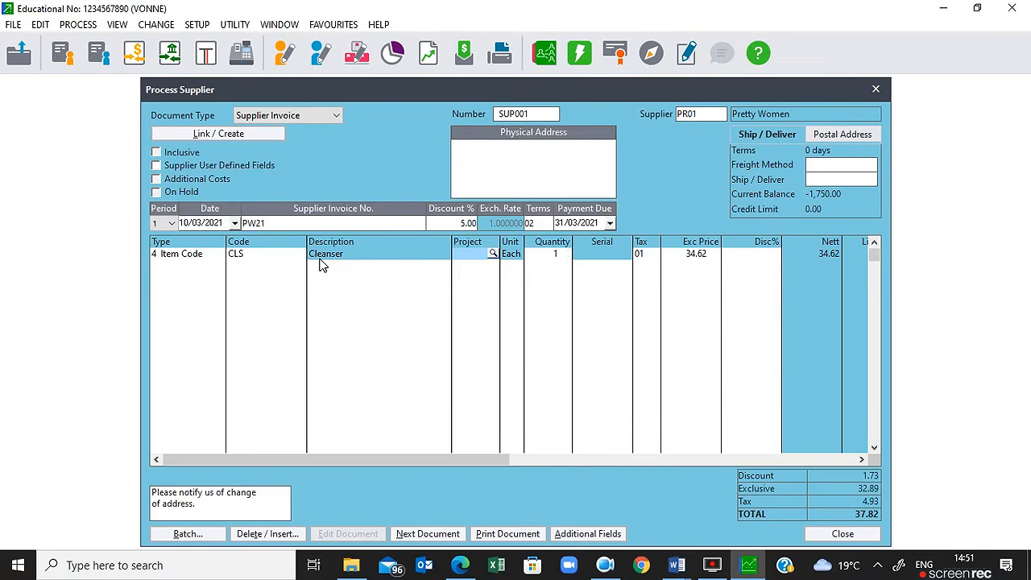
{"action": "key", "text": "Return"}
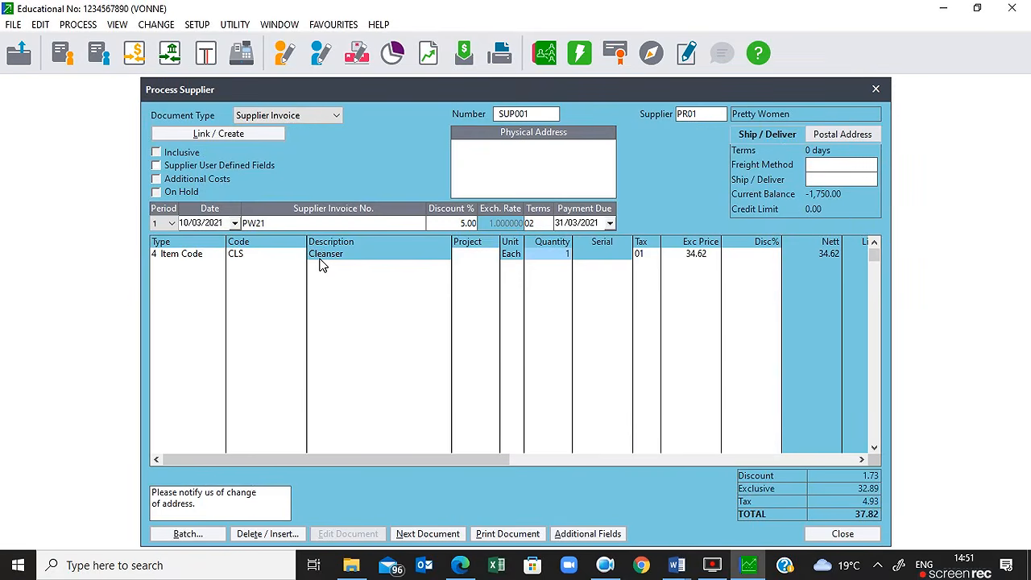
{"action": "type", "text": "10"}
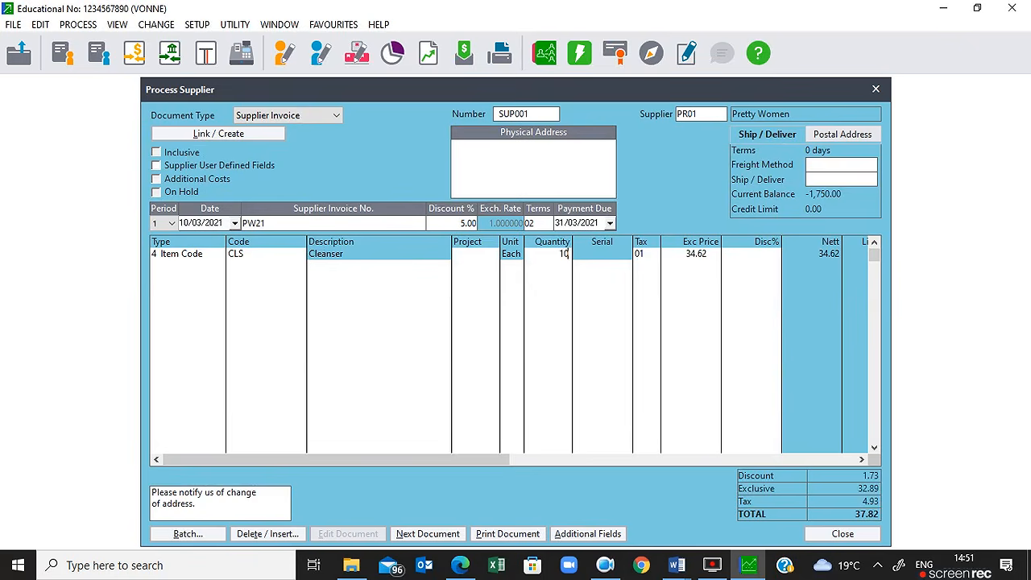
{"action": "key", "text": "Tab"}
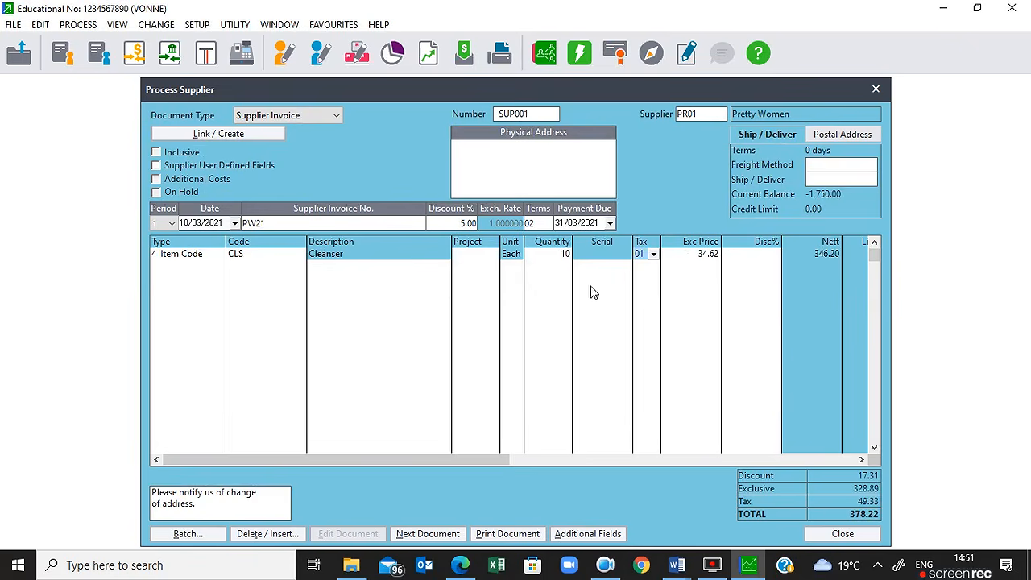
{"action": "key", "text": "Tab"}
{"action": "type", "text": "43.21"}
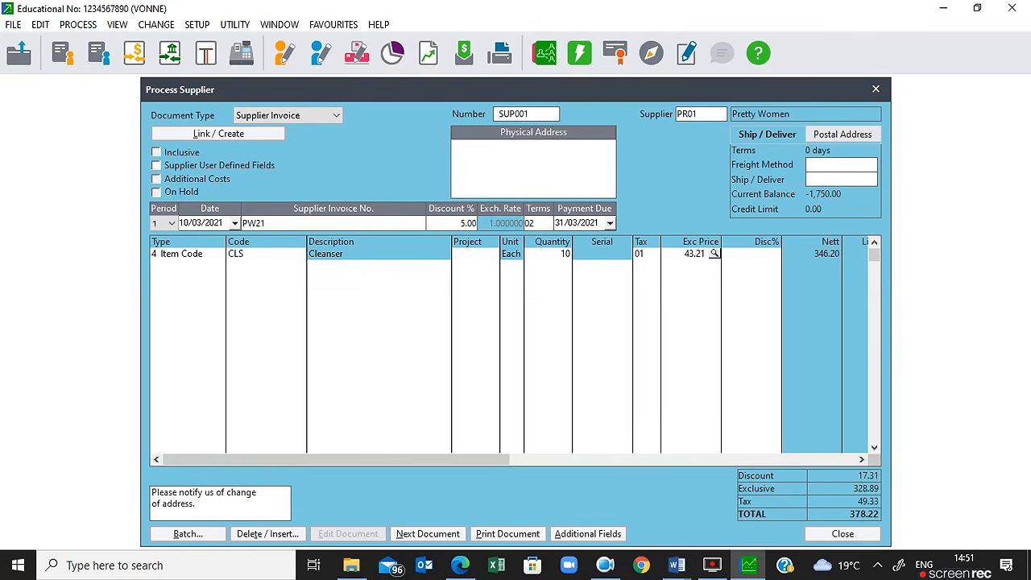
{"action": "key", "text": "Tab"}
Step: Add a Day Cream (DAC) line with quantity 15 at 54.32
{"action": "key", "text": "Return"}
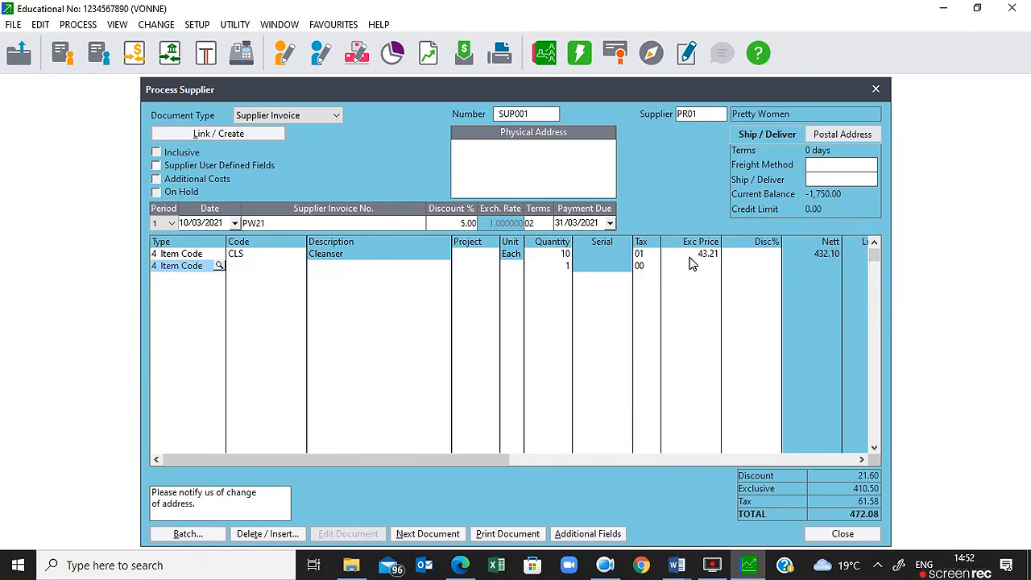
{"action": "key", "text": "Return"}
{"action": "key", "text": "Return"}
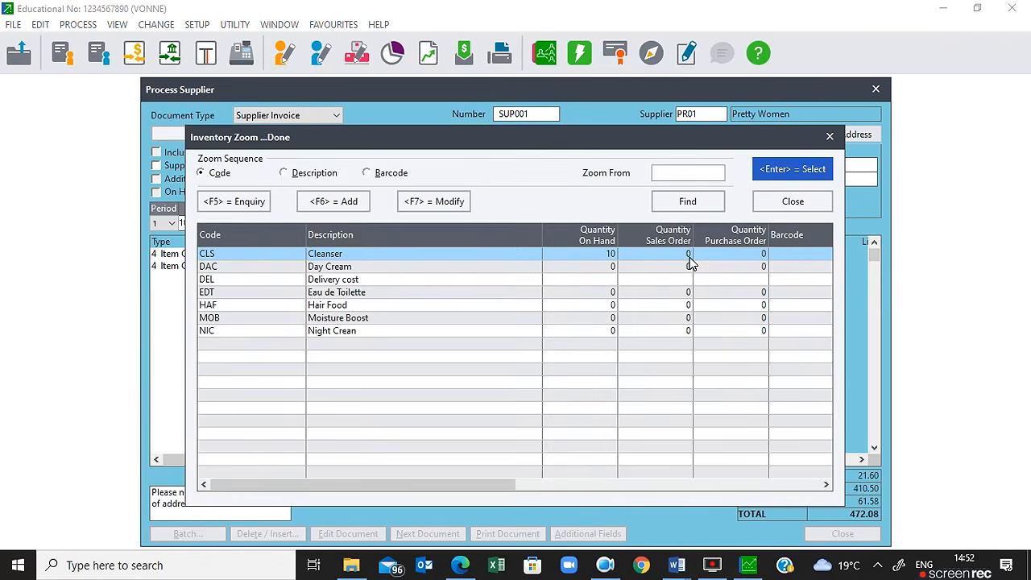
{"action": "key", "text": "Down"}
{"action": "key", "text": "Down"}
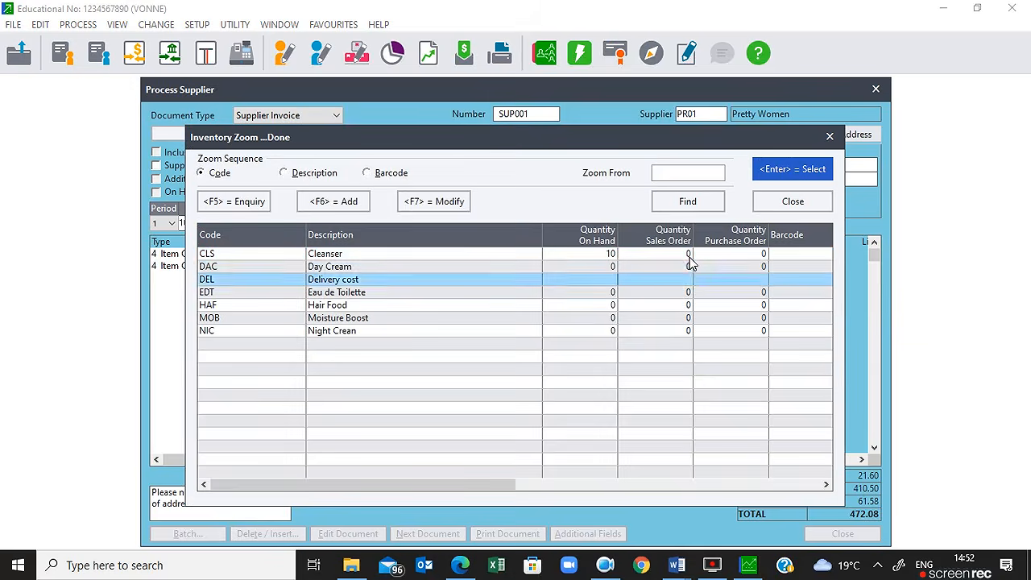
{"action": "key", "text": "Up"}
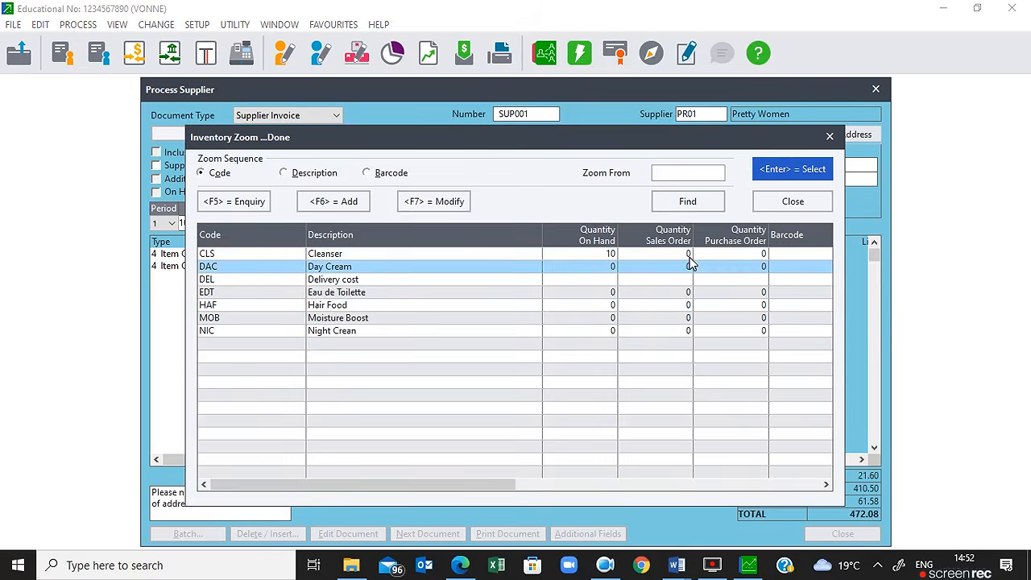
{"action": "key", "text": "Return"}
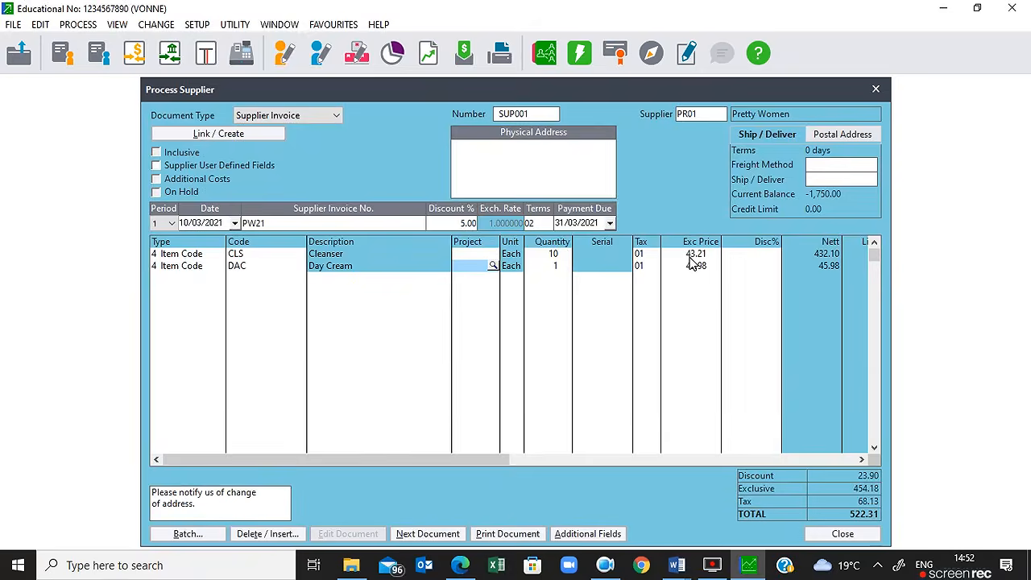
{"action": "key", "text": "Tab"}
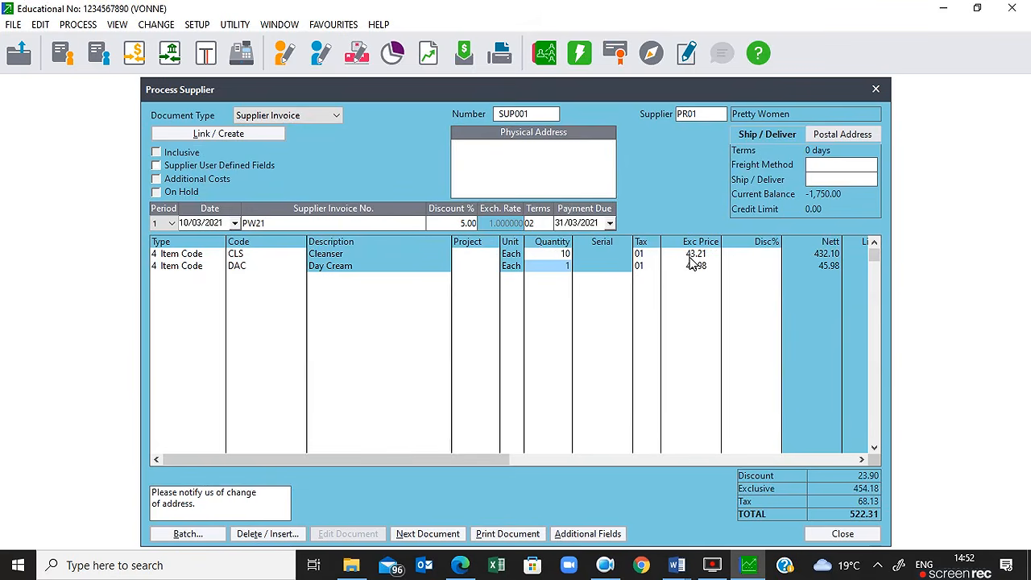
{"action": "type", "text": "15"}
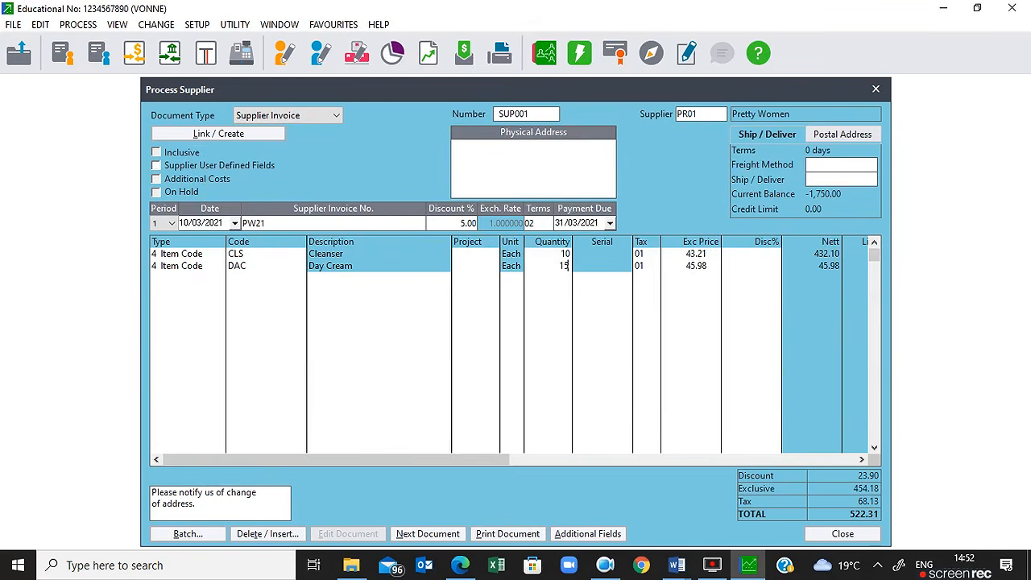
{"action": "key", "text": "Tab"}
{"action": "key", "text": "Tab"}
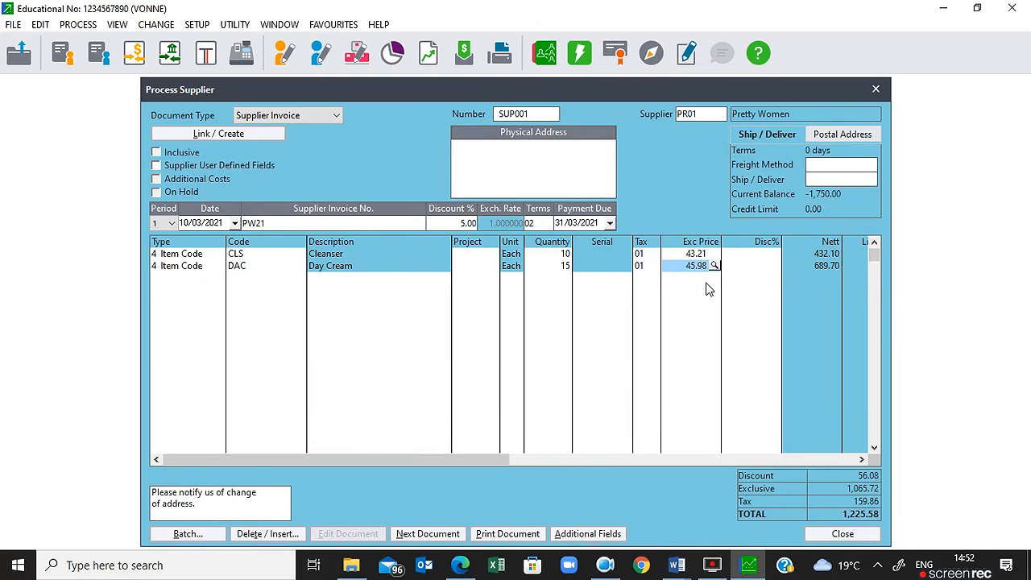
{"action": "type", "text": "54"}
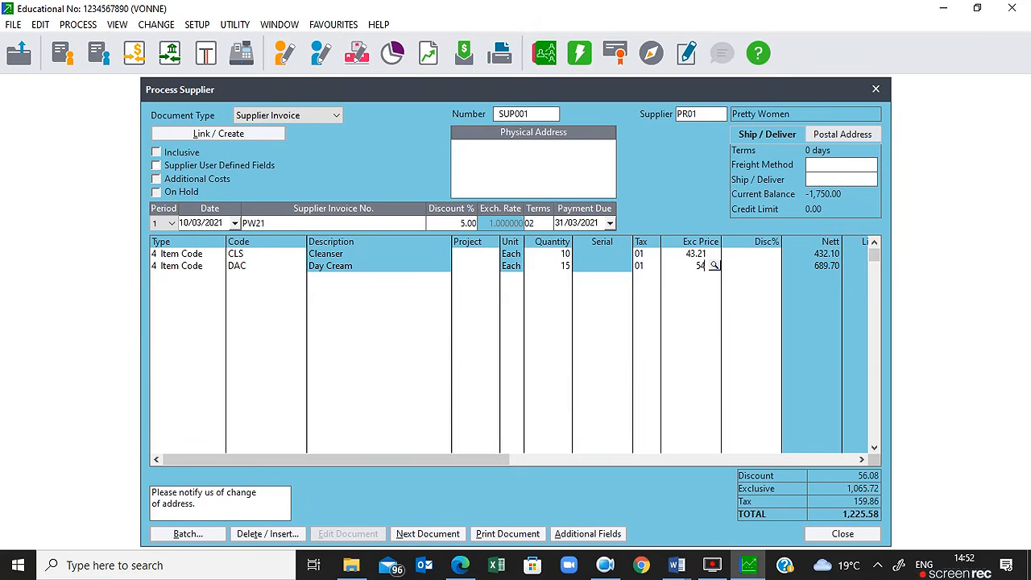
{"action": "type", "text": ".38"}
{"action": "key", "text": "BackSpace"}
{"action": "type", "text": "2"}
{"action": "key", "text": "Tab"}
{"action": "key", "text": "Tab"}
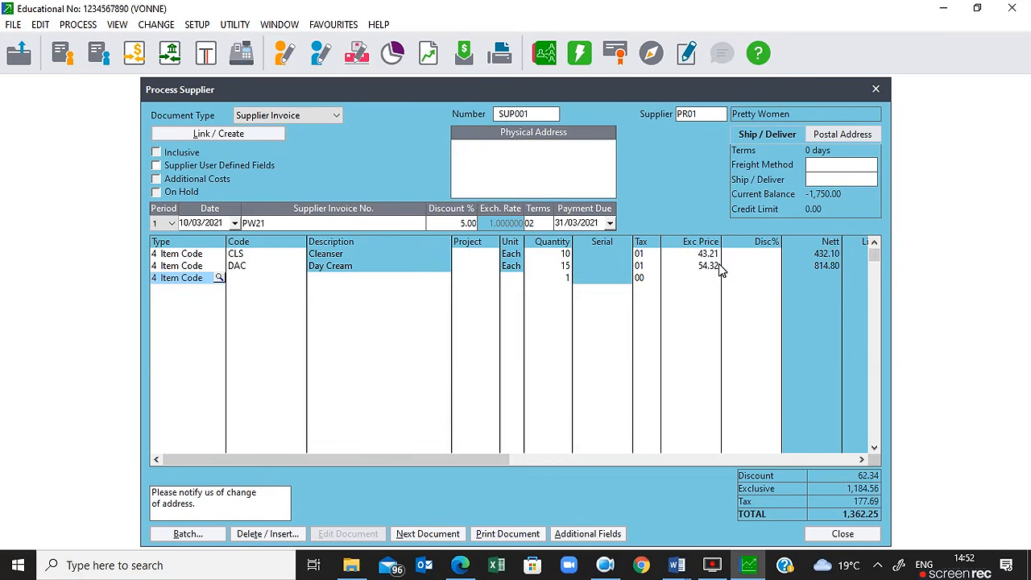
Step: Add a Night Cream (NIC) line with quantity 20, keeping the 40.38 price
{"action": "key", "text": "Tab"}
{"action": "key", "text": "Tab"}
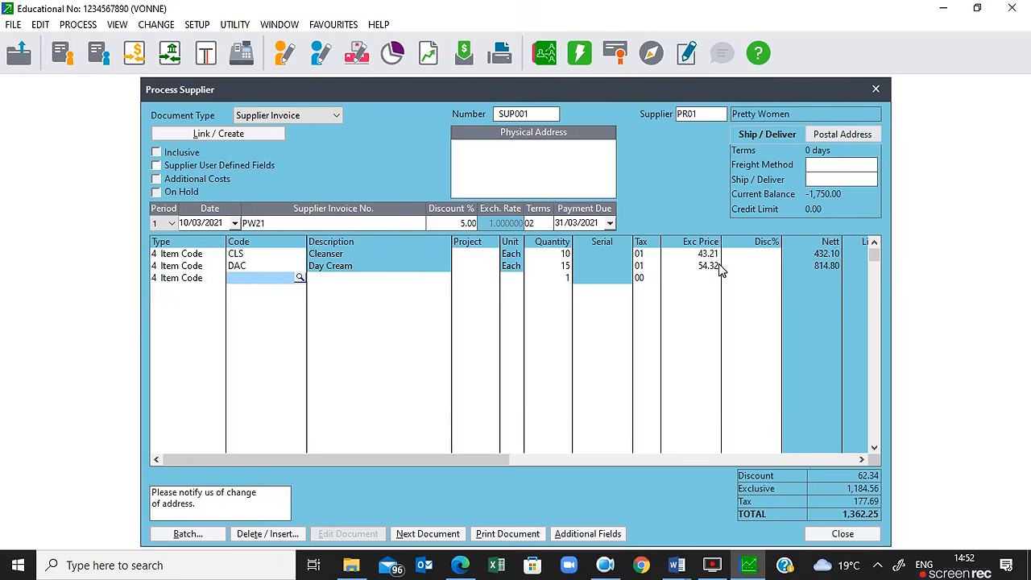
{"action": "key", "text": "Down"}
{"action": "key", "text": "Down"}
{"action": "key", "text": "Down"}
{"action": "key", "text": "Down"}
{"action": "key", "text": "Down"}
{"action": "key", "text": "Down"}
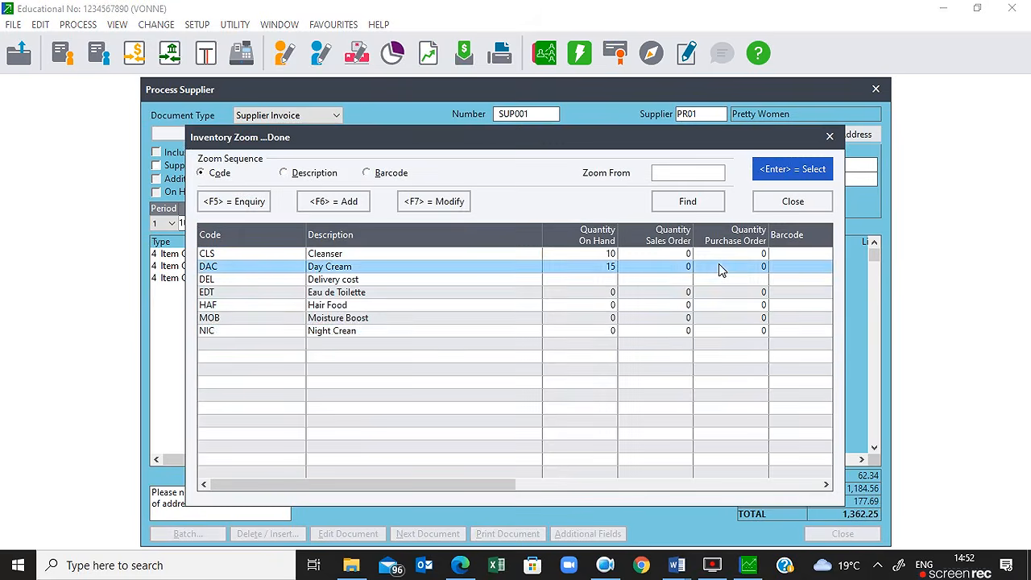
{"action": "key", "text": "Return"}
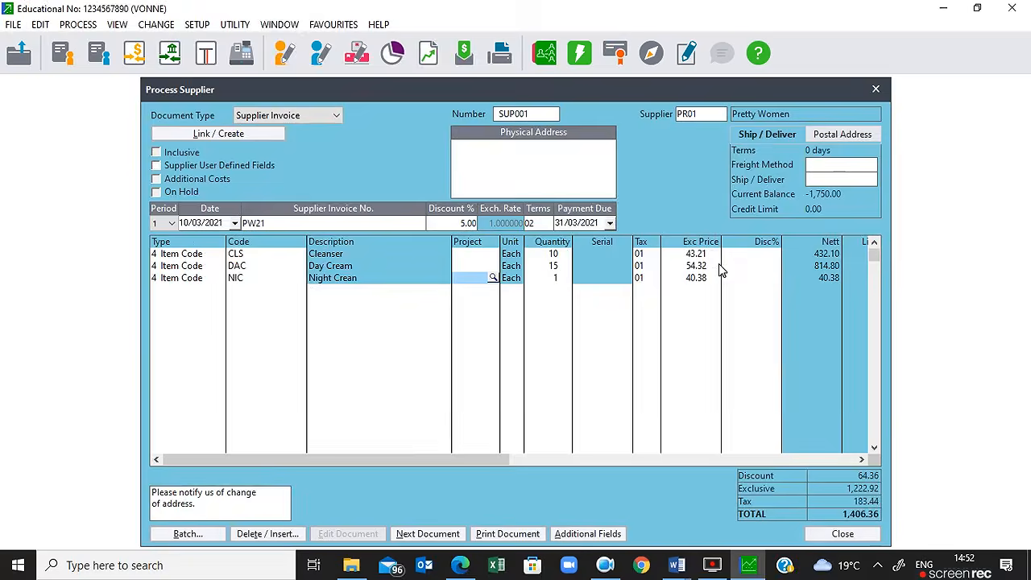
{"action": "key", "text": "Tab"}
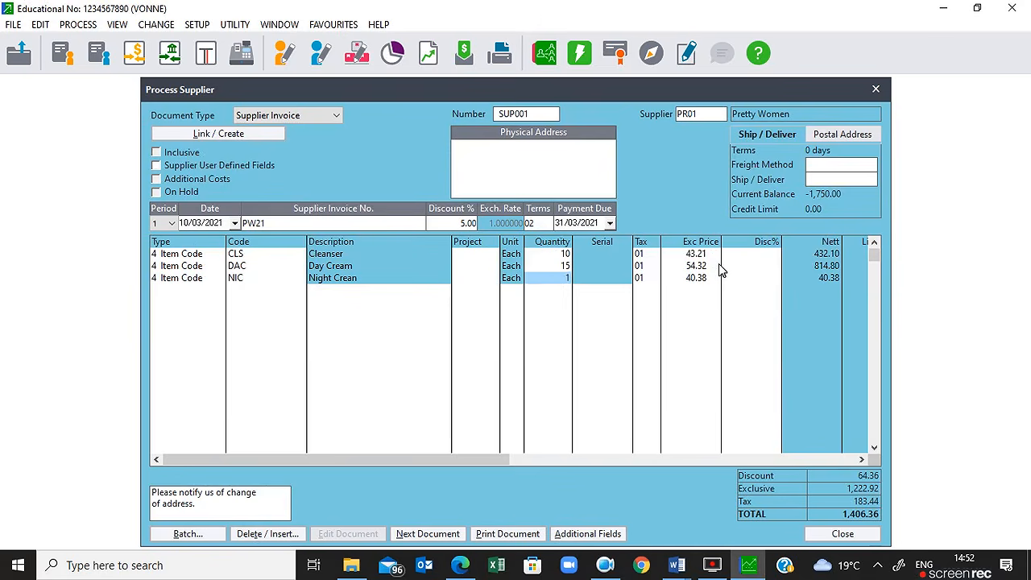
{"action": "type", "text": "20"}
{"action": "key", "text": "Tab"}
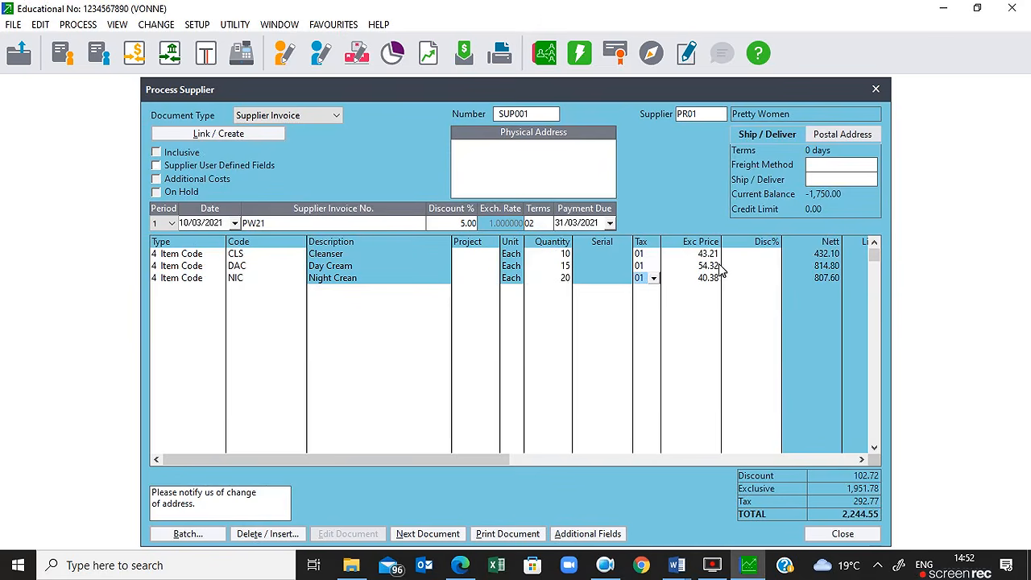
{"action": "key", "text": "Tab"}
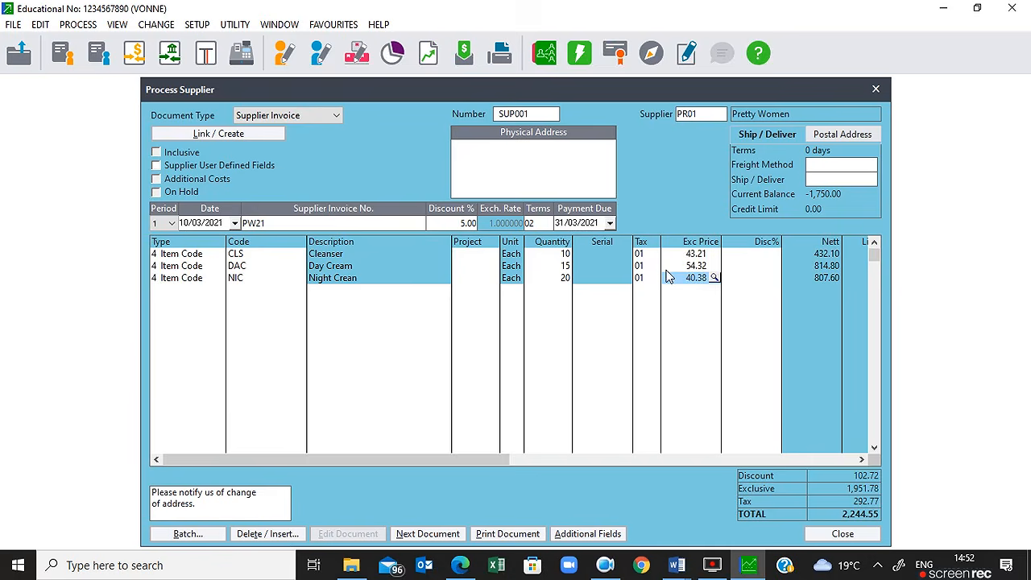
{"action": "key", "text": "Tab"}
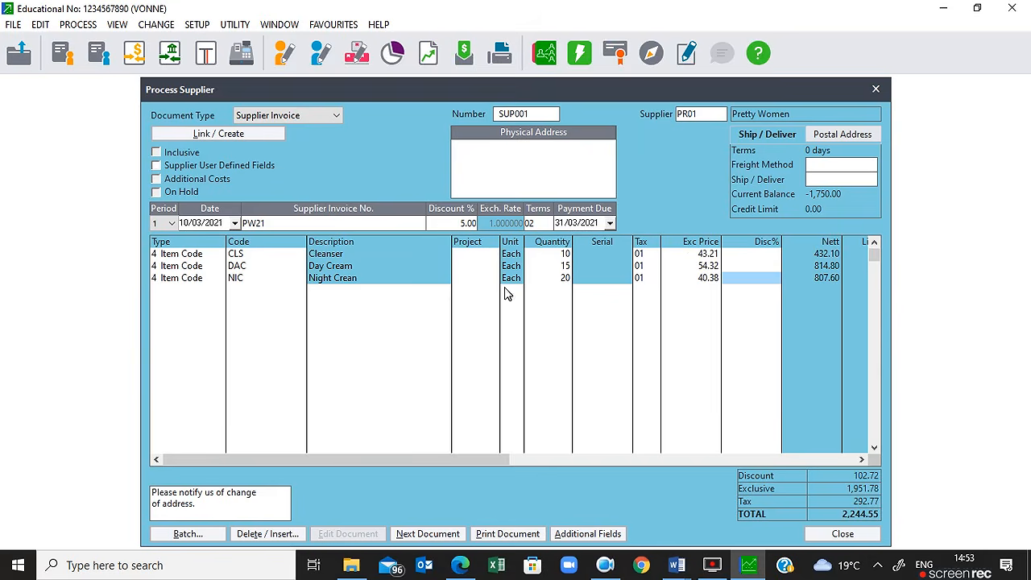
Step: Enter a 2.5% line discount on Night Cream, reducing its nett to 787.41
{"action": "type", "text": "2.5"}
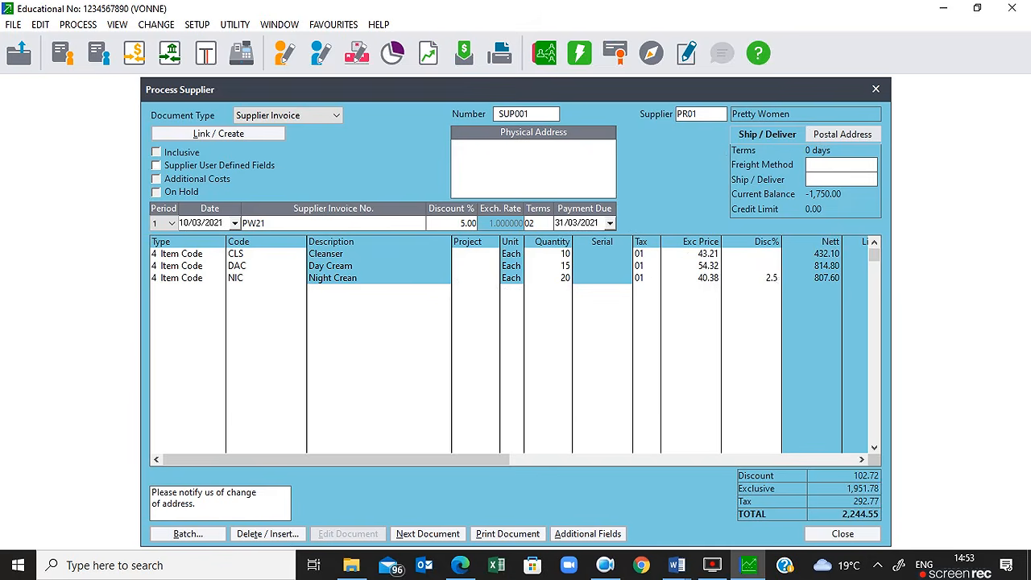
{"action": "key", "text": "Return"}
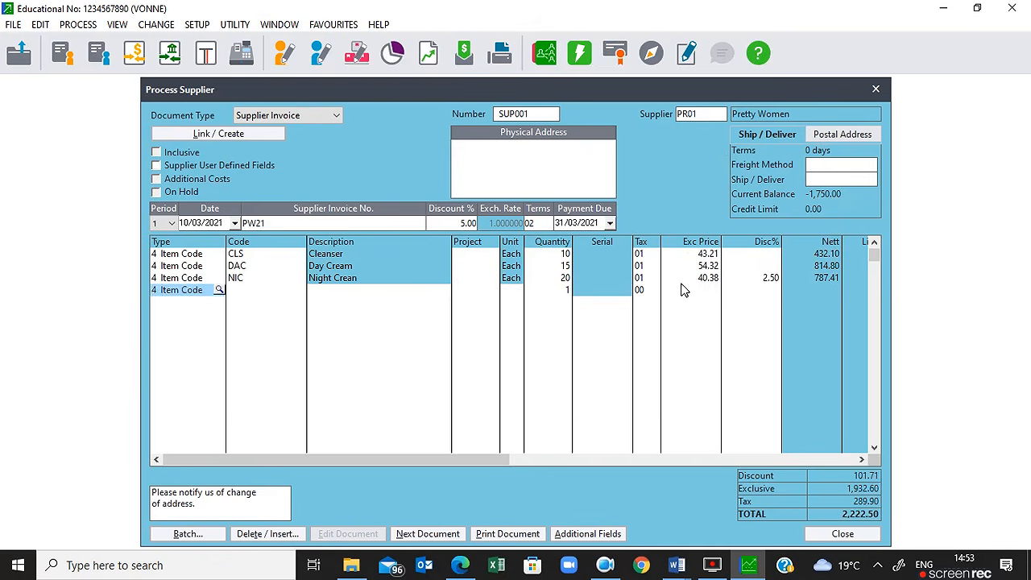
{"action": "key", "text": "Return"}
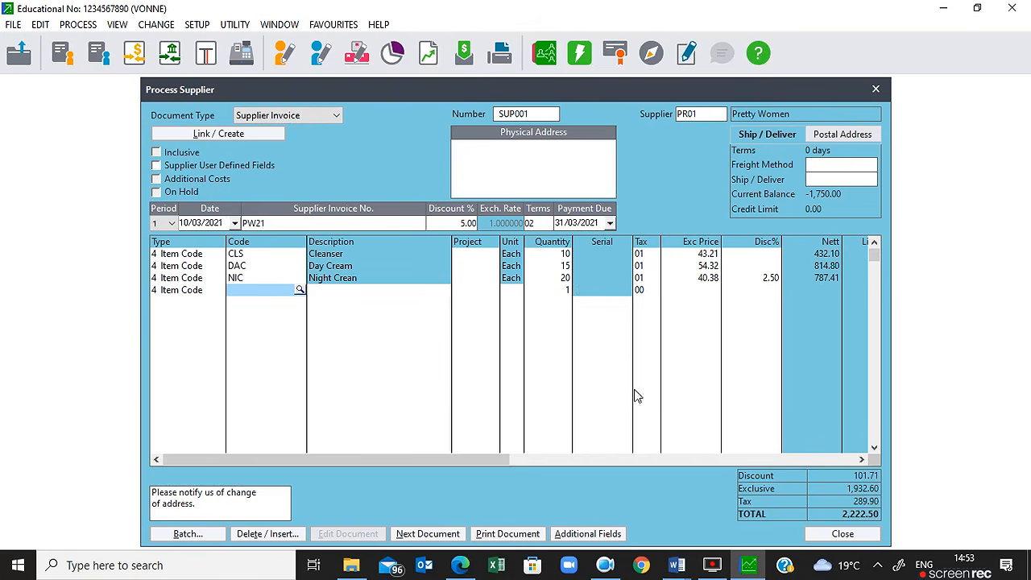
Step: Process invoice SUP001 and print it to a PDF saved as SUP001
{"action": "left_click", "coordinate": [452, 541]}
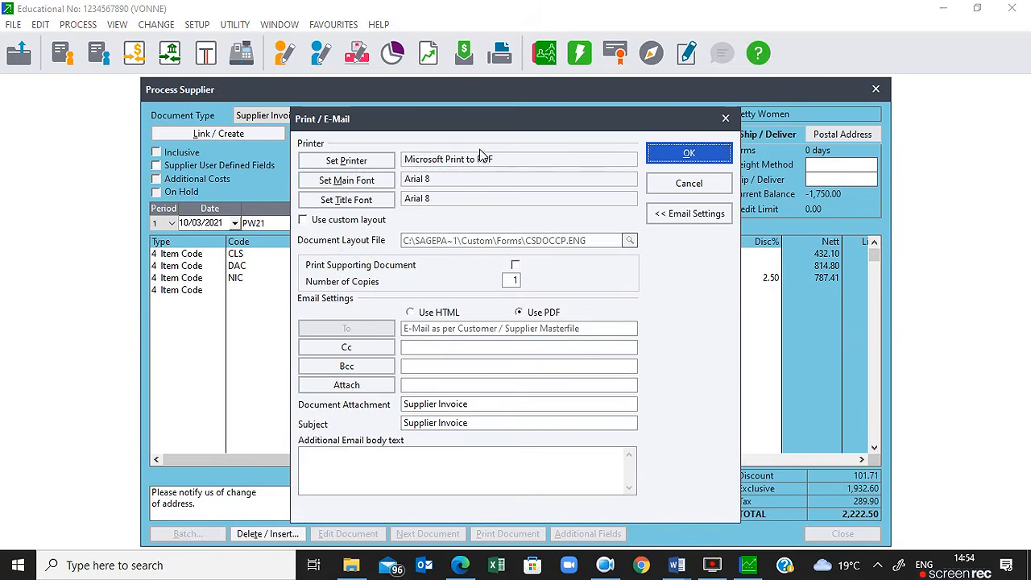
{"action": "left_click", "coordinate": [687, 154]}
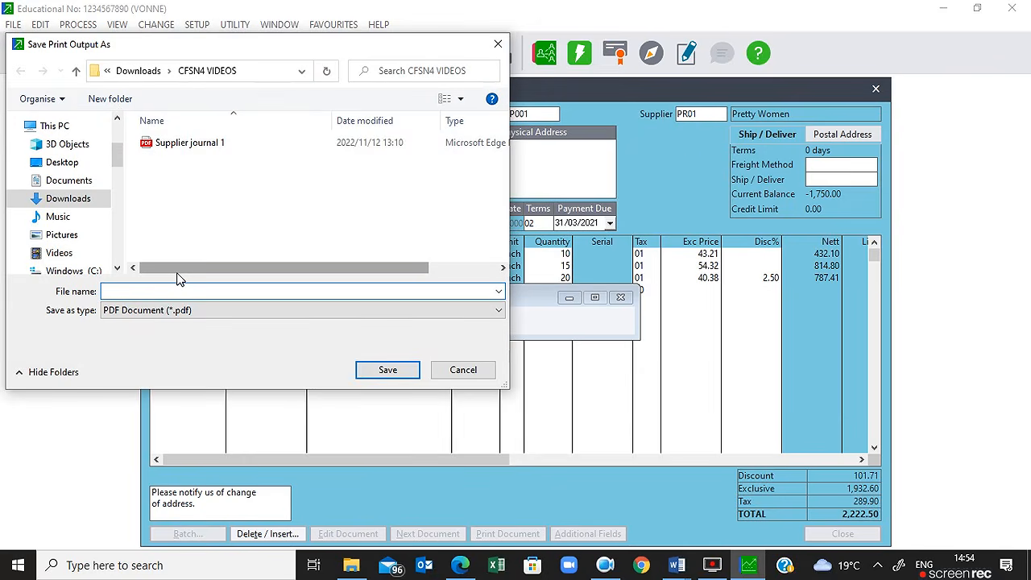
{"action": "type", "text": "S"}
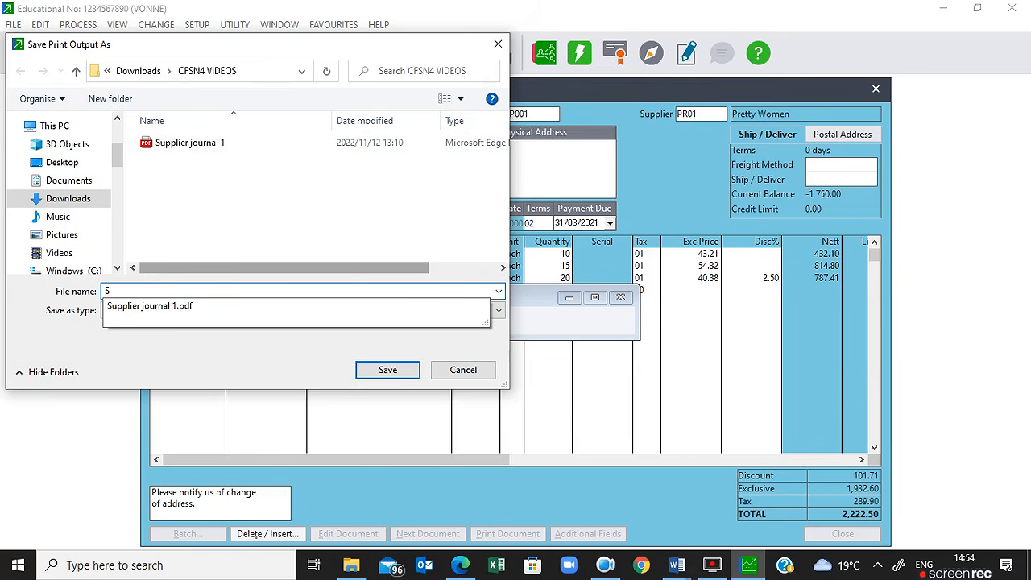
{"action": "type", "text": "UP001"}
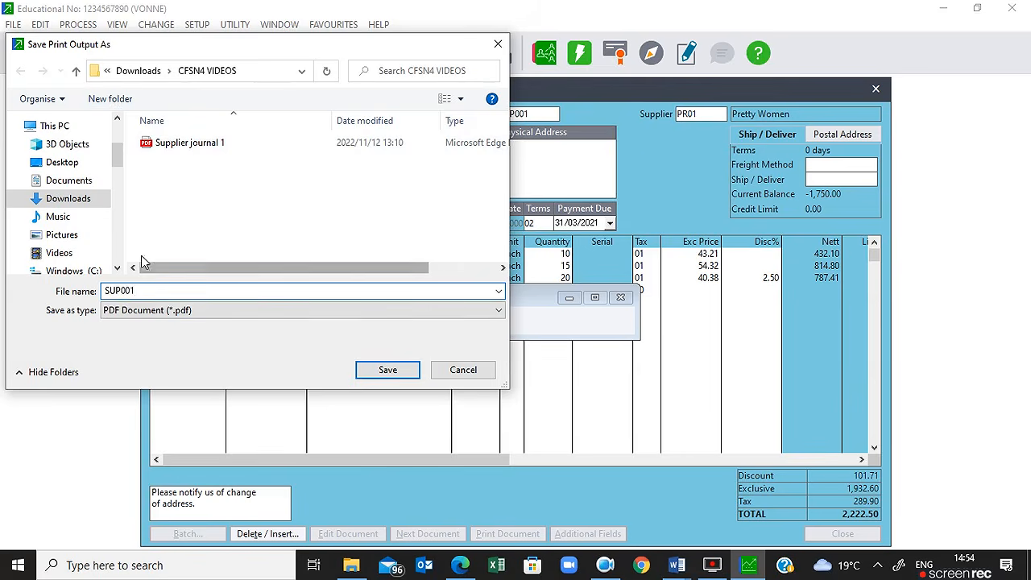
{"action": "left_click", "coordinate": [387, 372]}
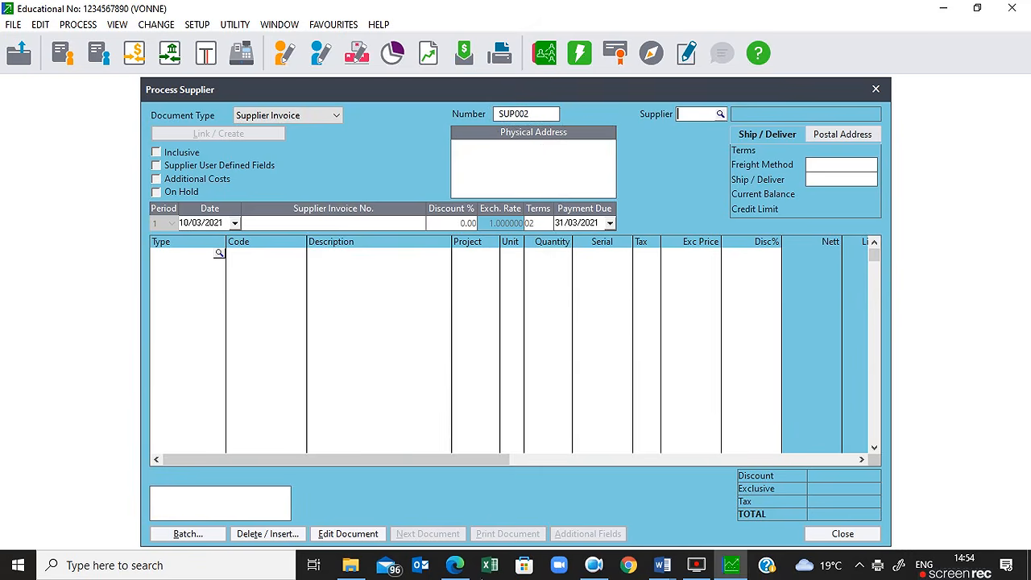
{"action": "left_click", "coordinate": [350, 566]}
Step: Open the Supplier journal 1 PDF, then the SUP001 invoice PDF, from CFSN4 VIDEOS
{"action": "left_click", "coordinate": [290, 134]}
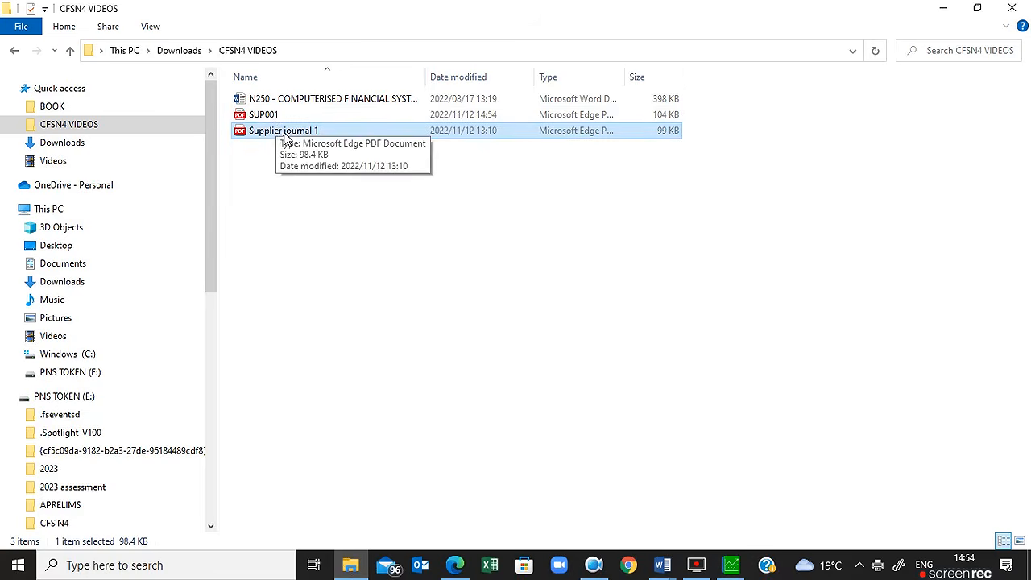
{"action": "double_click", "coordinate": [258, 137]}
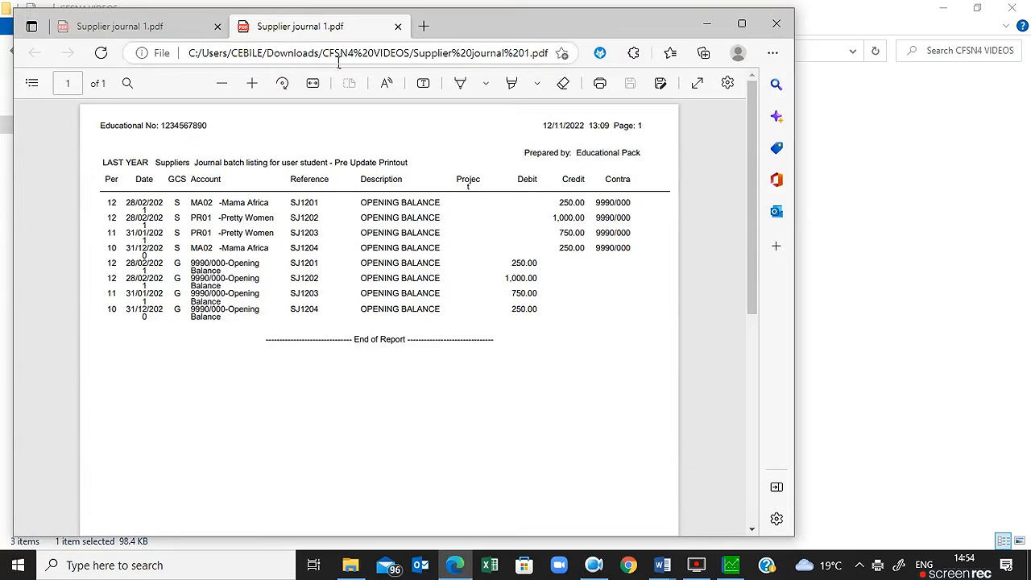
{"action": "left_click", "coordinate": [351, 568]}
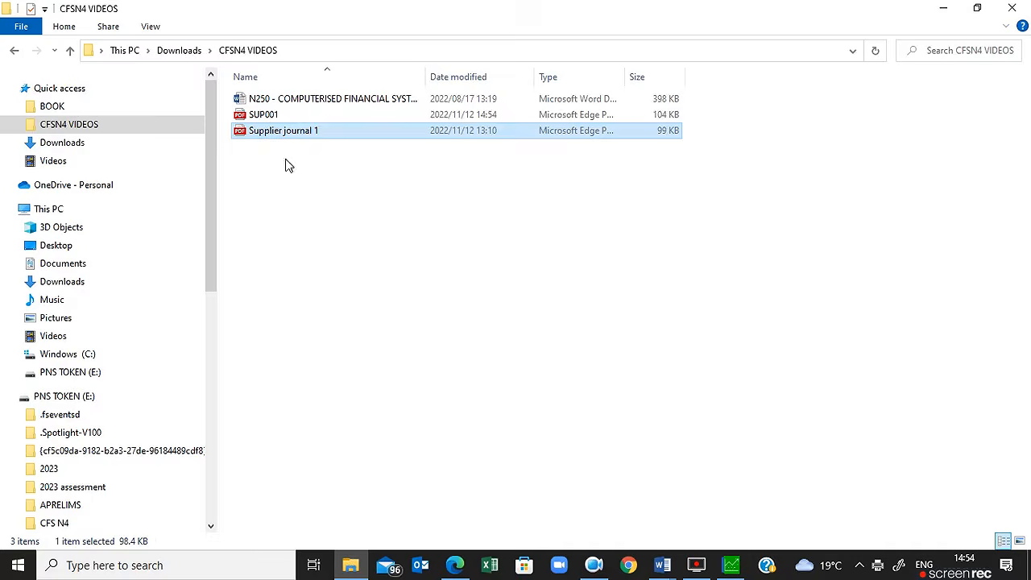
{"action": "double_click", "coordinate": [272, 121]}
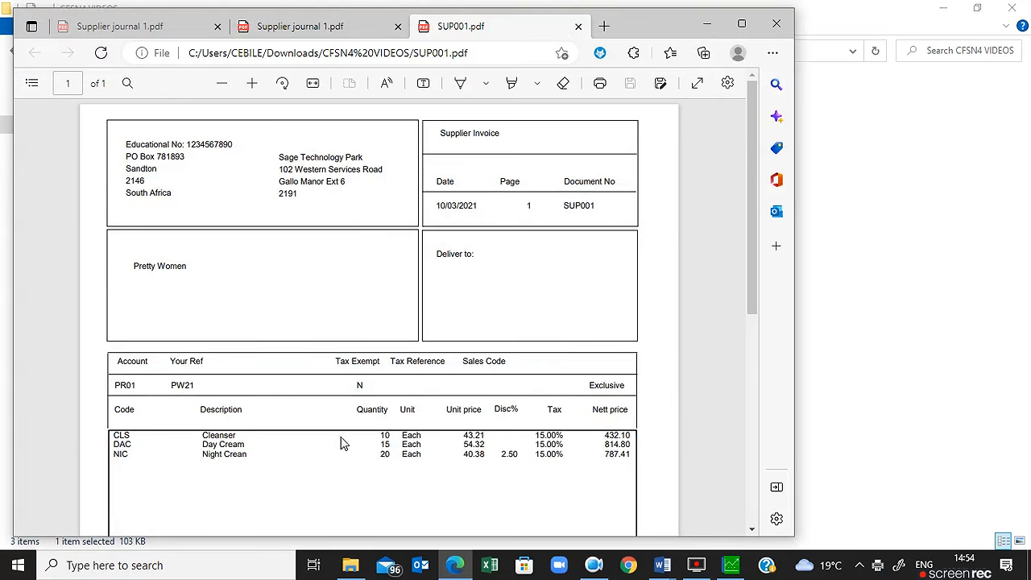
Step: Scroll to the SUP001 PDF's totals, then go back to the Pastel SUP002 invoice
{"action": "left_click_drag", "start_coordinate": [748, 295], "coordinate": [766, 407]}
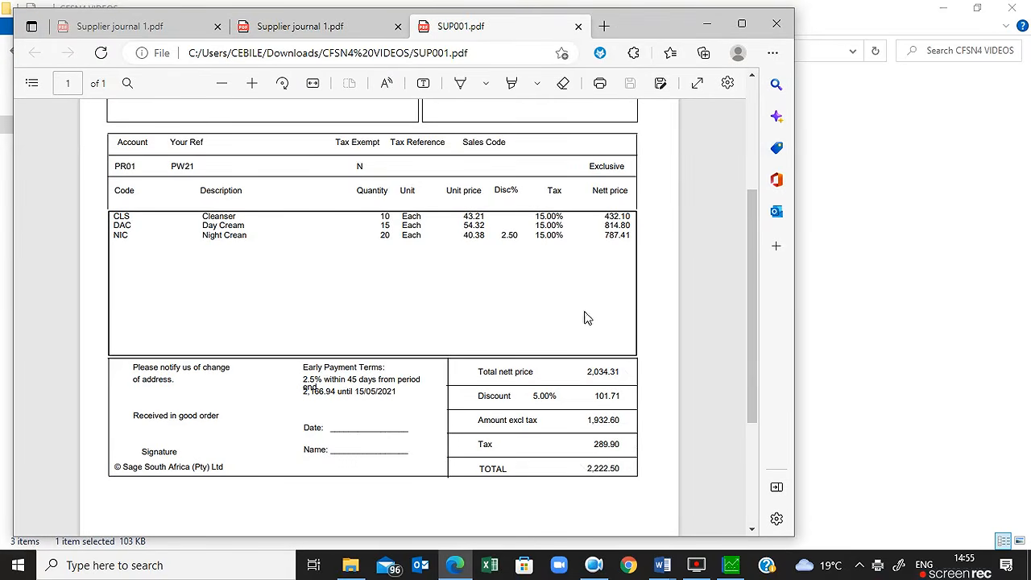
{"action": "left_click", "coordinate": [749, 567]}
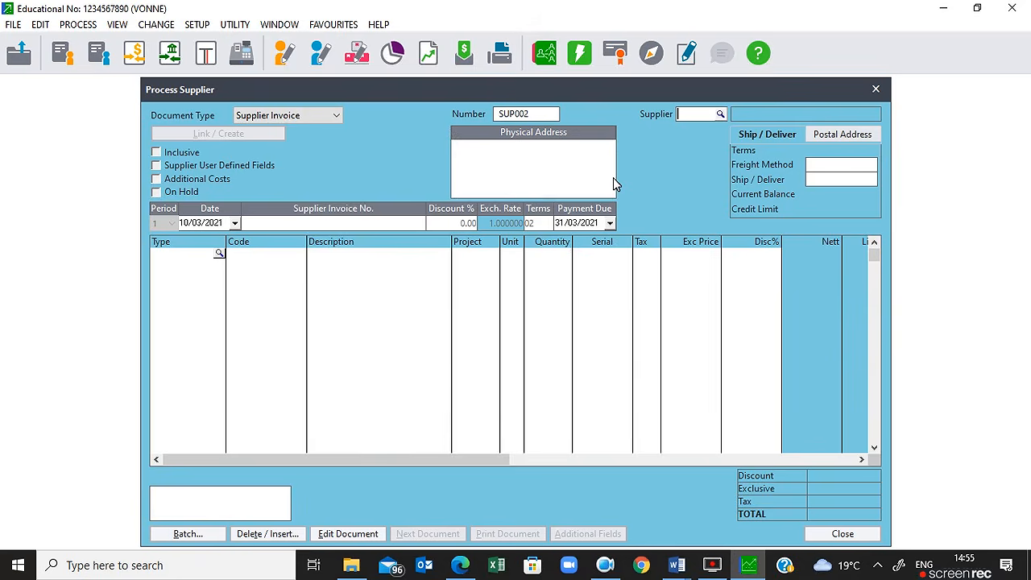
Step: Open the Supplier Zoom list showing Comp World, Mama Africa and Pretty Women
{"action": "left_click", "coordinate": [720, 113]}
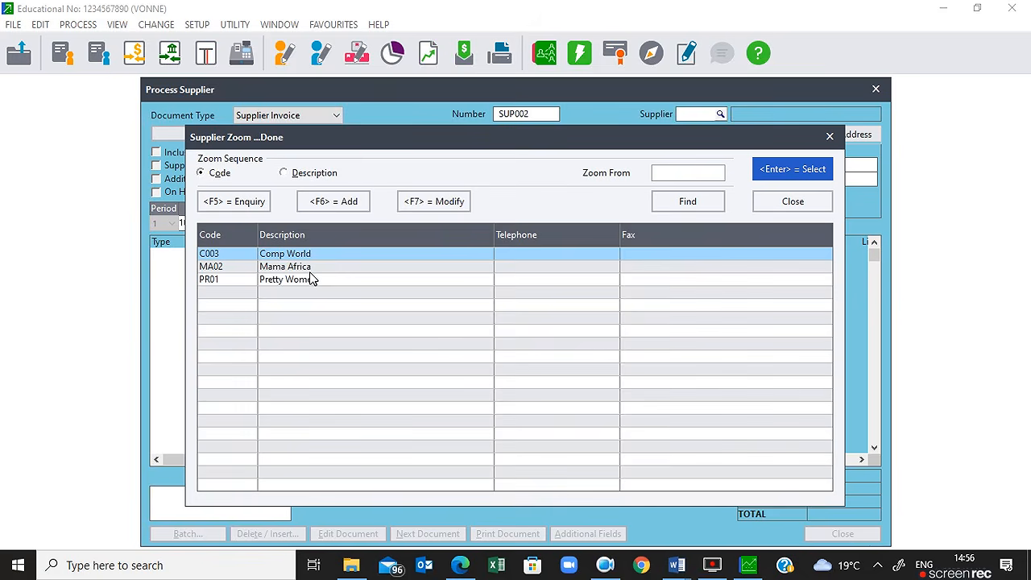
Step: Add new supplier account code AM04 with the description AMALI SUPPLIERS
{"action": "left_click", "coordinate": [347, 207]}
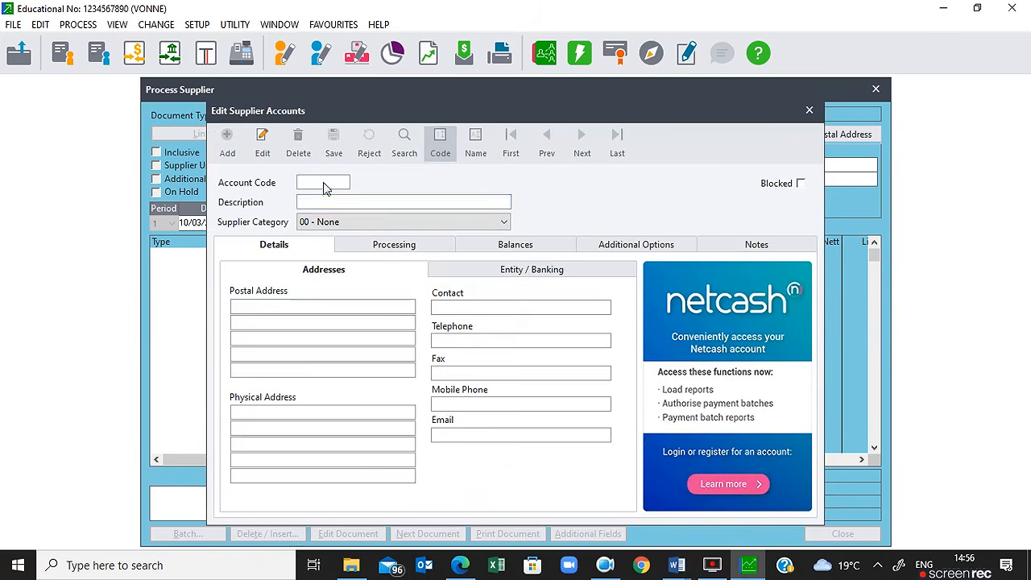
{"action": "type", "text": "AM"}
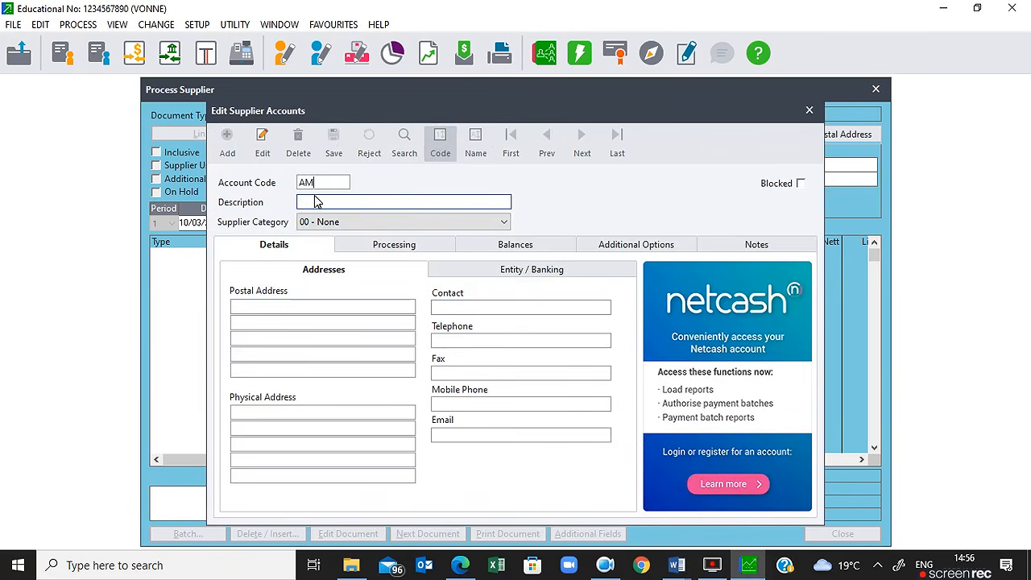
{"action": "type", "text": "04"}
{"action": "left_click", "coordinate": [315, 201]}
{"action": "type", "text": "AM04 SUPPL"}
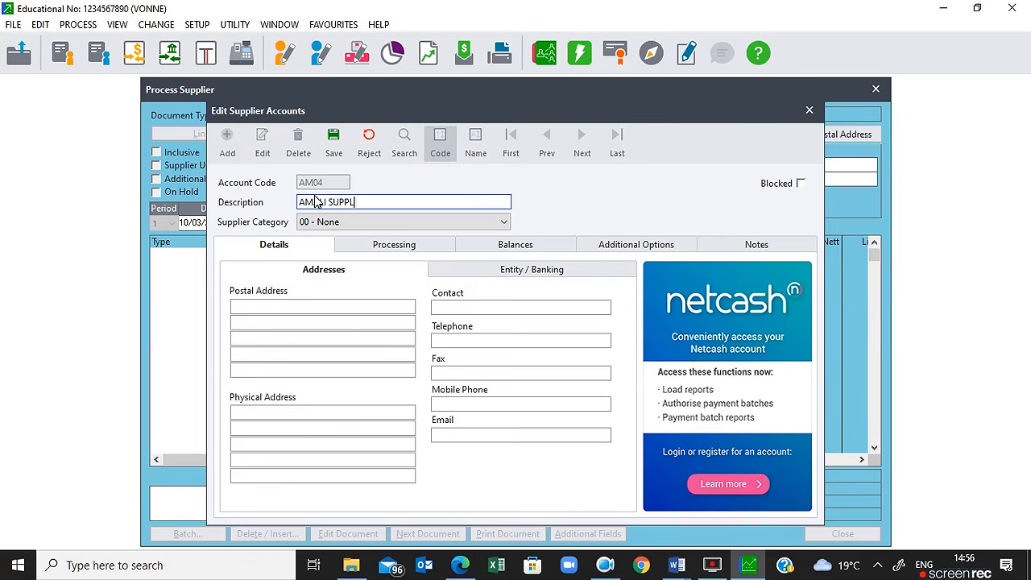
{"action": "type", "text": "IERS"}
{"action": "key", "text": "Tab"}
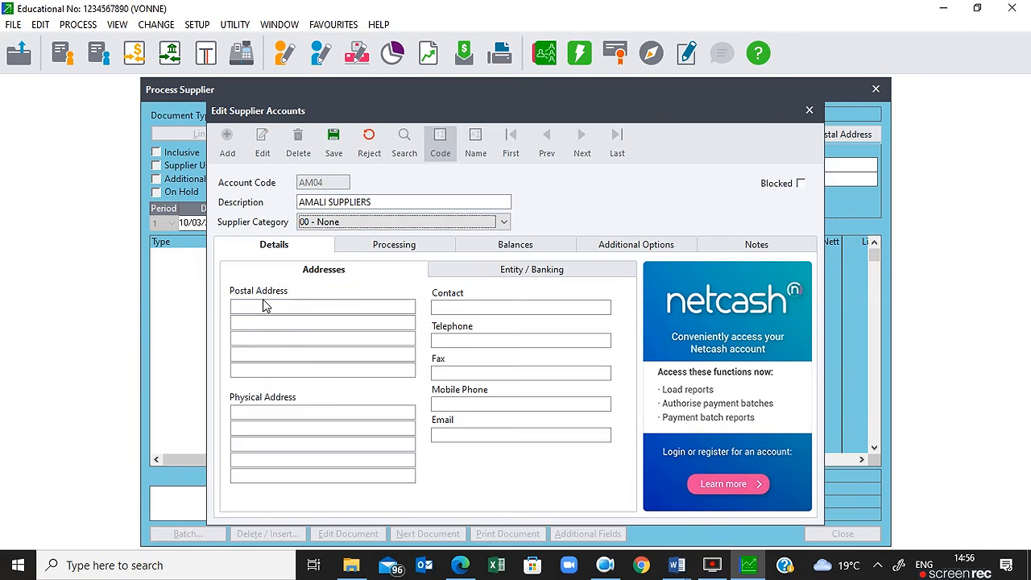
Step: Type the PO box, town and postal code into the postal address lines, correcting the town's spelling
{"action": "left_click", "coordinate": [320, 308]}
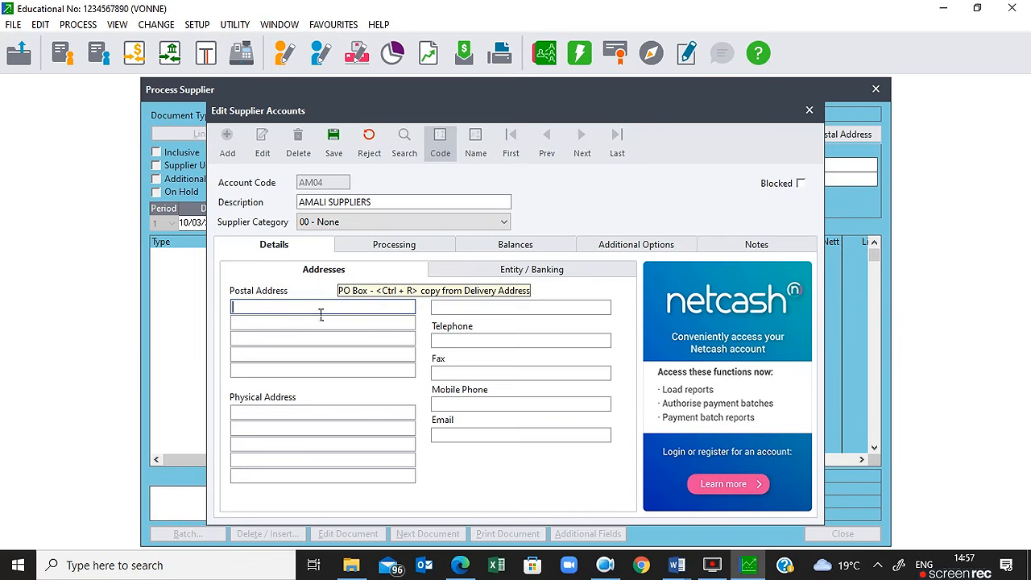
{"action": "key", "text": "Return"}
{"action": "type", "text": "Kuruman"}
{"action": "key", "text": "BackSpace"}
{"action": "key", "text": "BackSpace"}
{"action": "key", "text": "BackSpace"}
{"action": "key", "text": "BackSpace"}
{"action": "key", "text": "BackSpace"}
{"action": "key", "text": "BackSpace"}
{"action": "type", "text": "UMA"}
{"action": "key", "text": "BackSpace"}
{"action": "key", "text": "BackSpace"}
{"action": "type", "text": "RUMAN"}
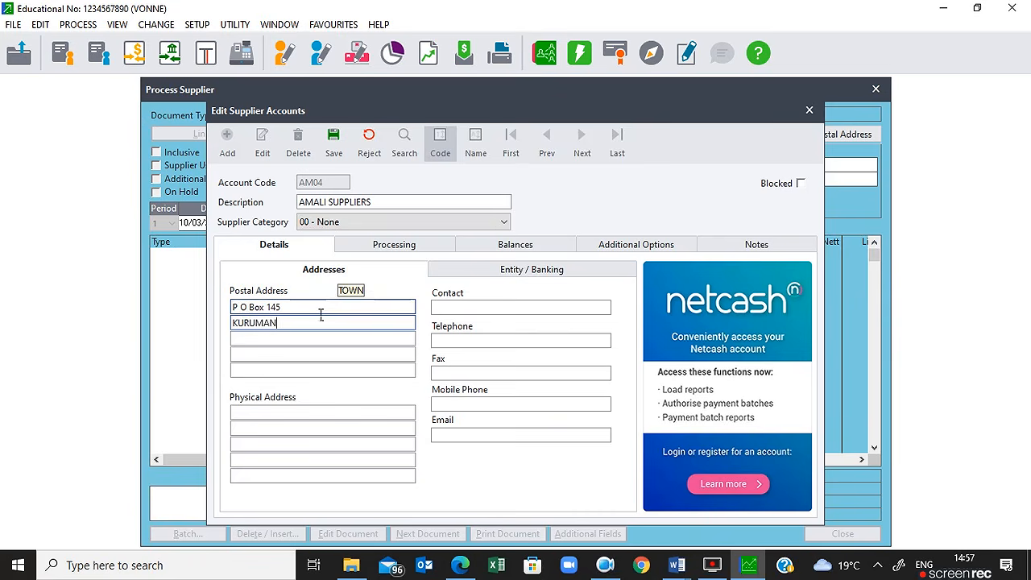
{"action": "key", "text": "Return"}
{"action": "type", "text": "8460"}
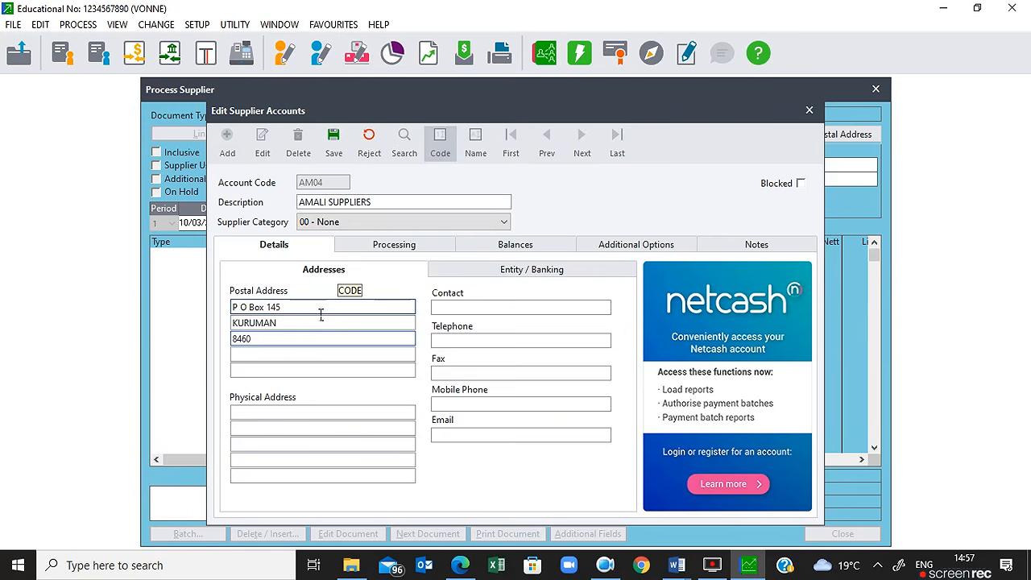
{"action": "key", "text": "Return"}
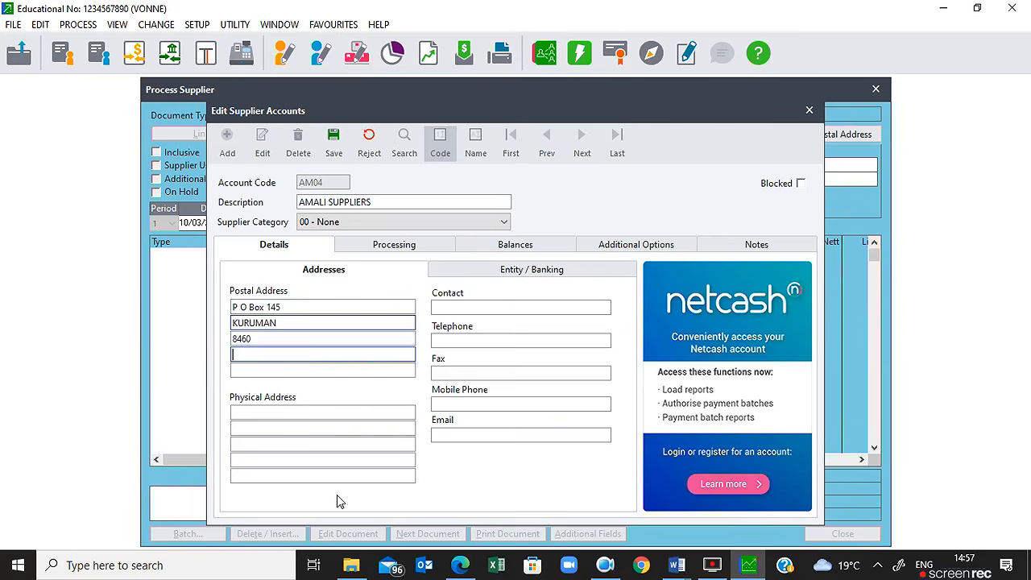
{"action": "left_click", "coordinate": [263, 419]}
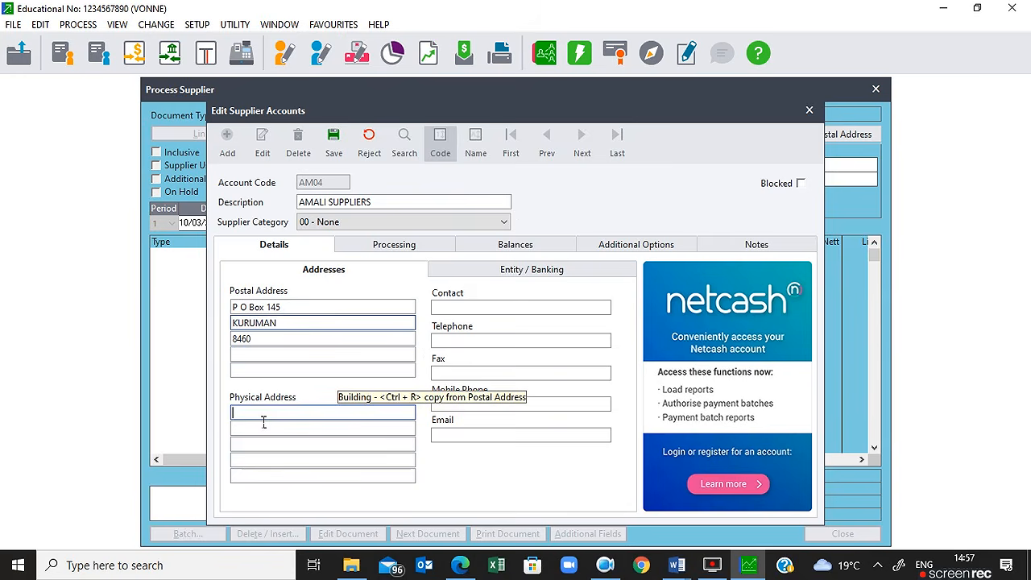
Step: Enter the supplier's physical address street, town and postal code
{"action": "left_click", "coordinate": [263, 426]}
{"action": "type", "text": "KURUMAN"}
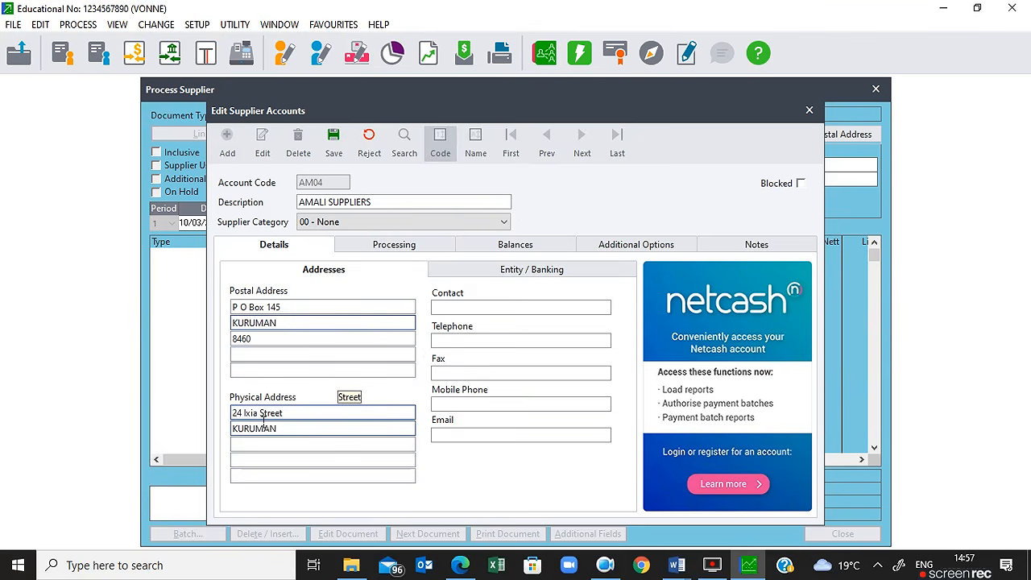
{"action": "key", "text": "Tab"}
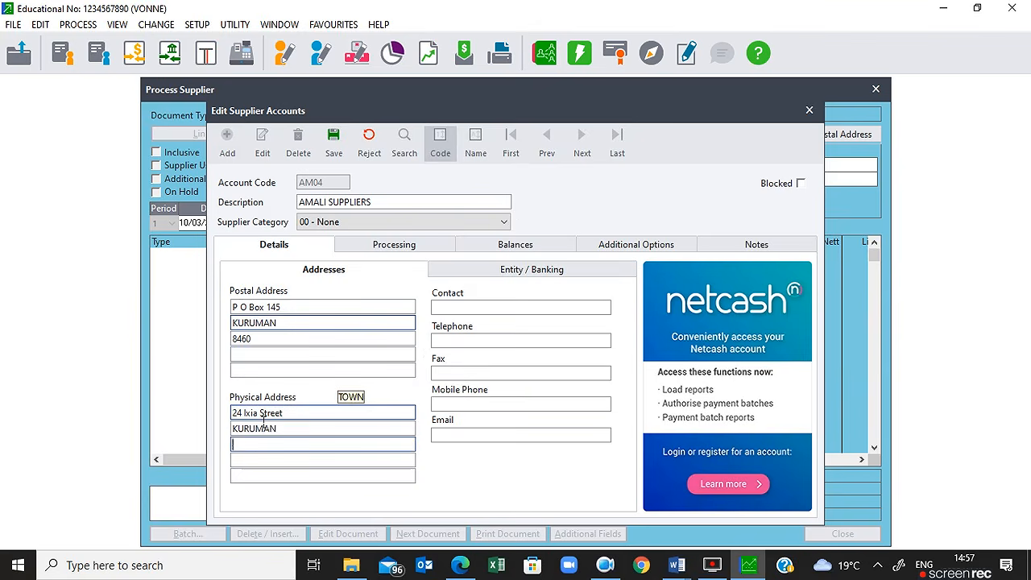
{"action": "type", "text": "8460"}
{"action": "key", "text": "Tab"}
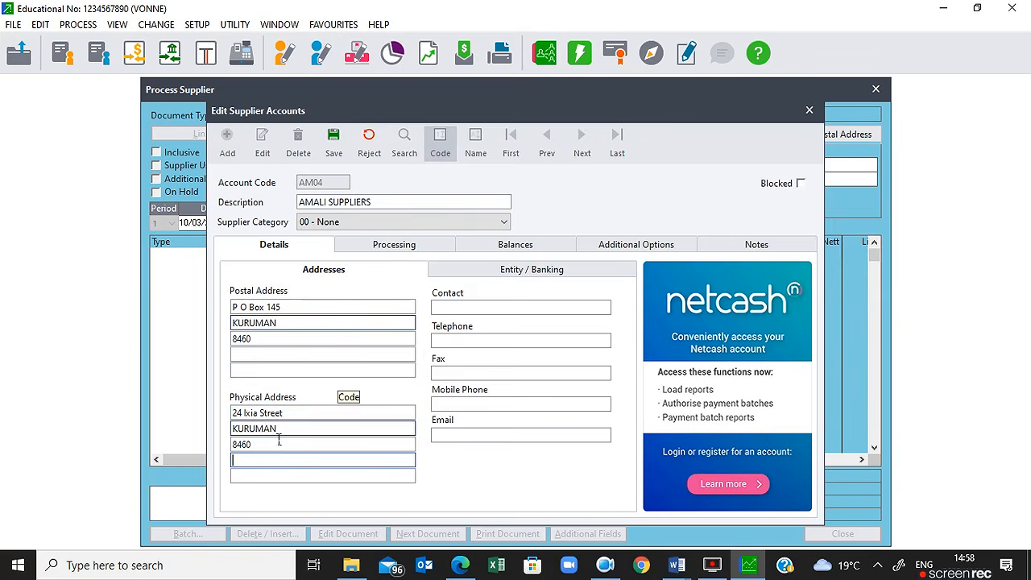
Step: Fill in the contact person's name, telephone, fax, mobile number and e-mail address
{"action": "left_click", "coordinate": [452, 309]}
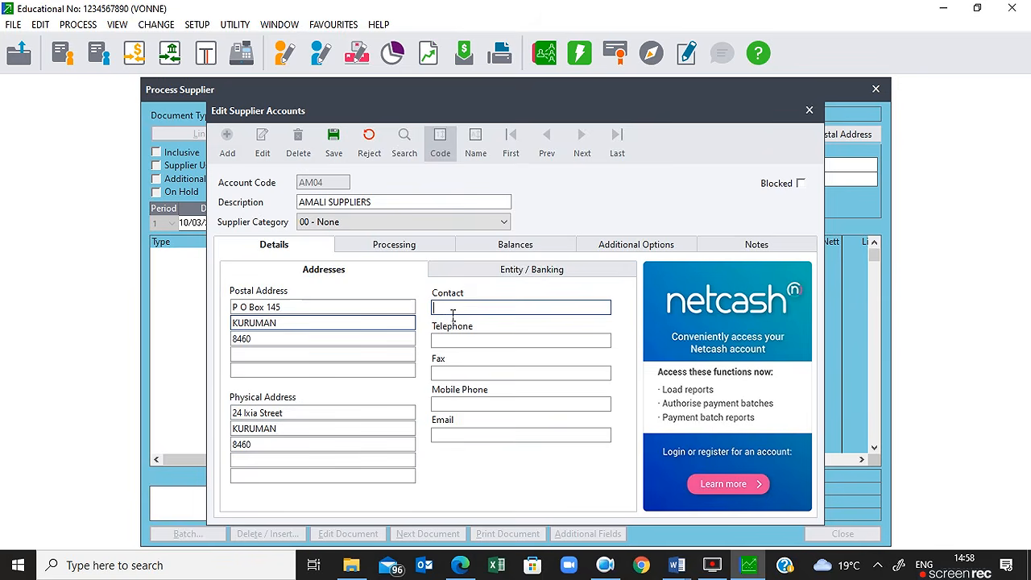
{"action": "type", "text": "n"}
{"action": "left_click", "coordinate": [451, 343]}
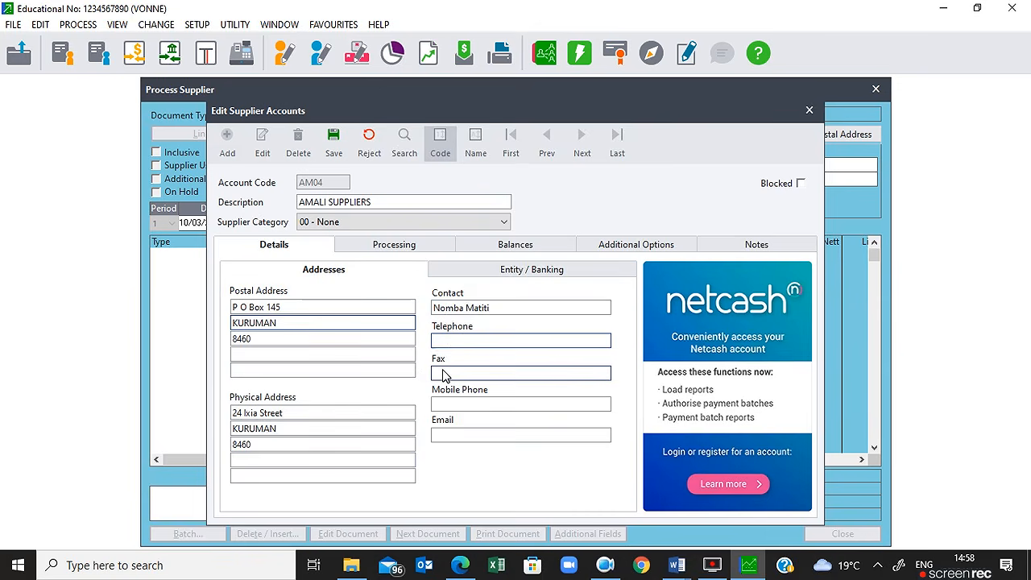
{"action": "left_click", "coordinate": [449, 376]}
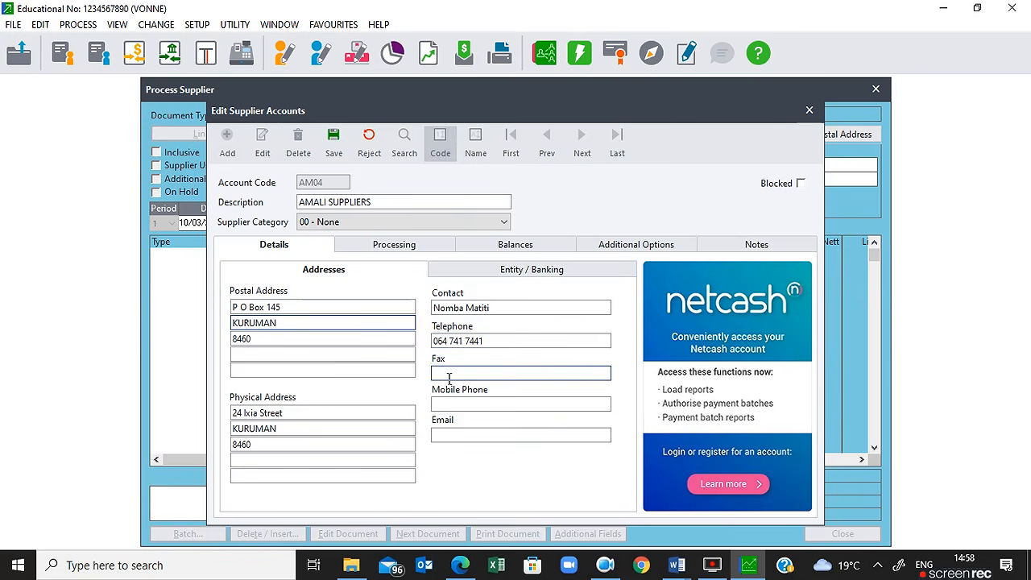
{"action": "left_click", "coordinate": [472, 406]}
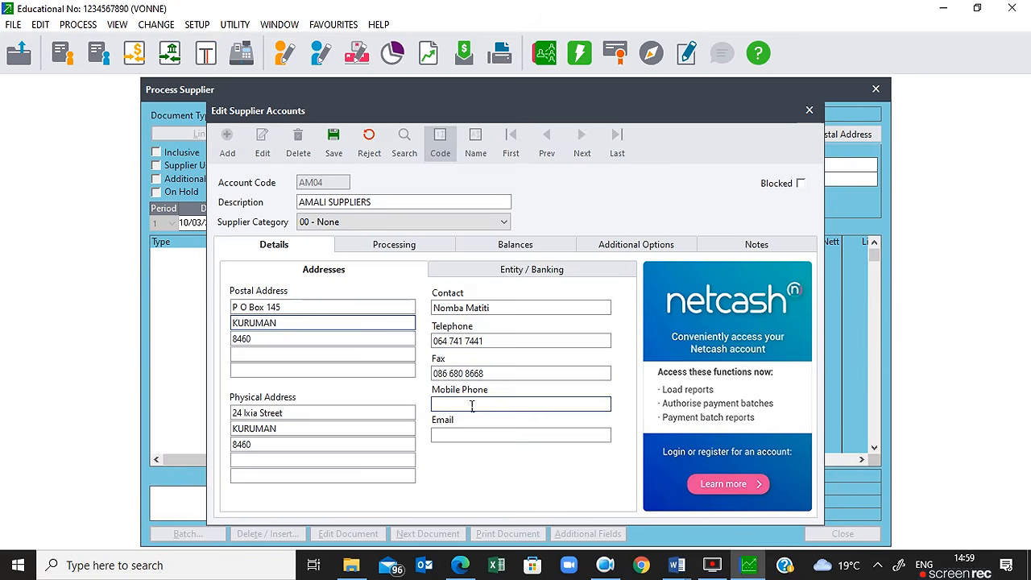
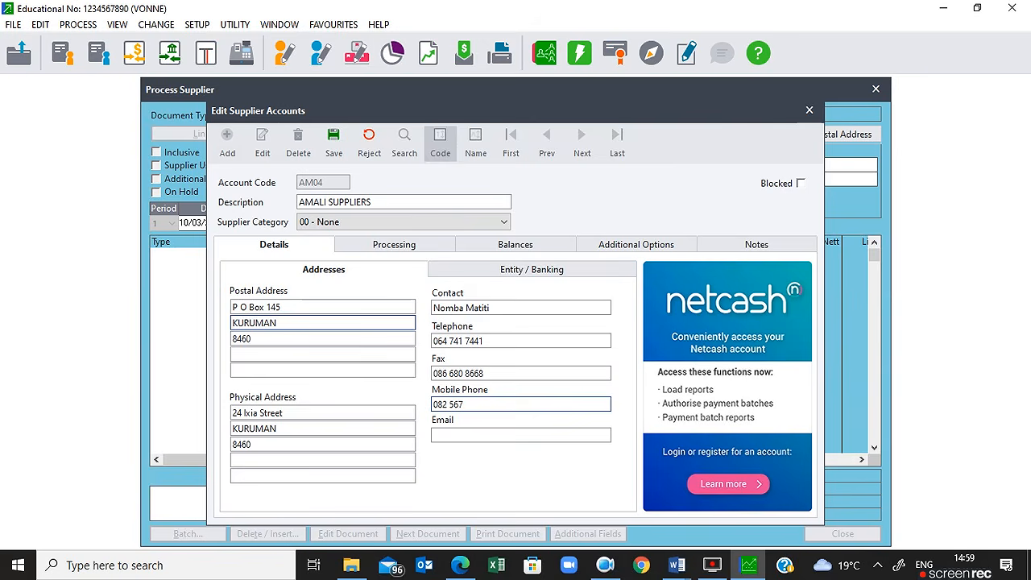
{"action": "left_click", "coordinate": [468, 436]}
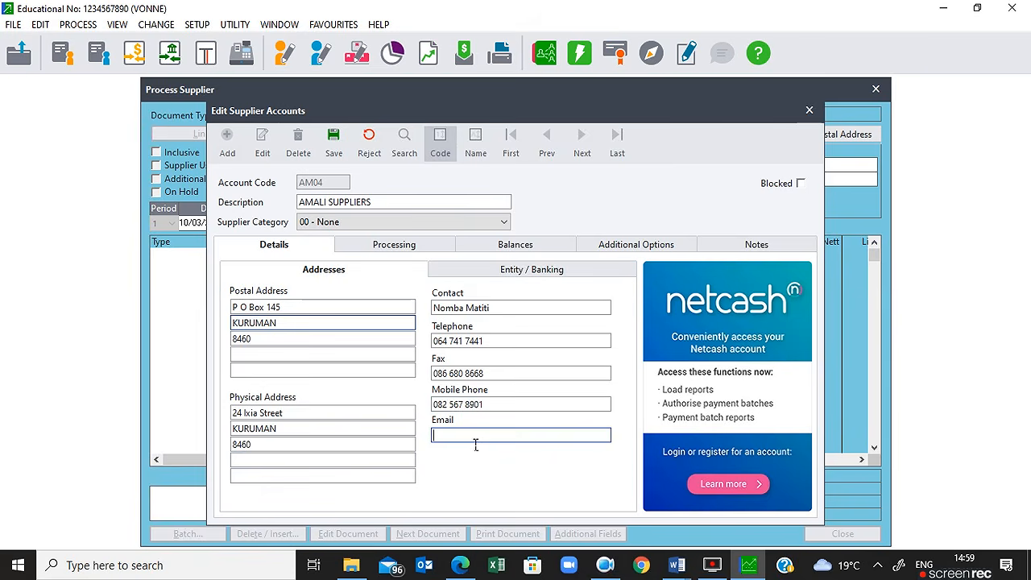
Step: Choose Default tax type and tax code 01 VAT Standard rated (15%), and enter the tax reference
{"action": "left_click", "coordinate": [376, 252]}
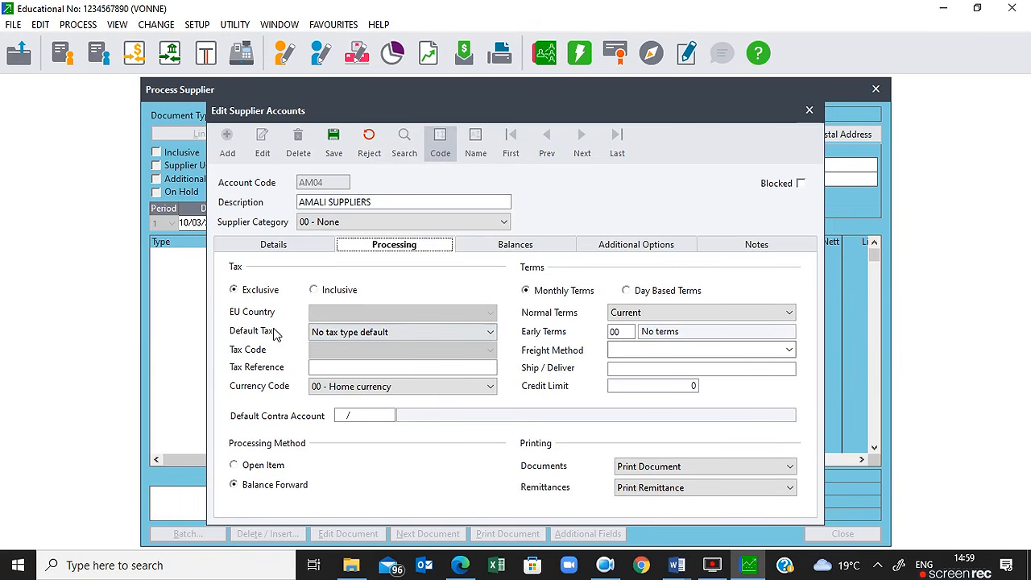
{"action": "left_click", "coordinate": [357, 339]}
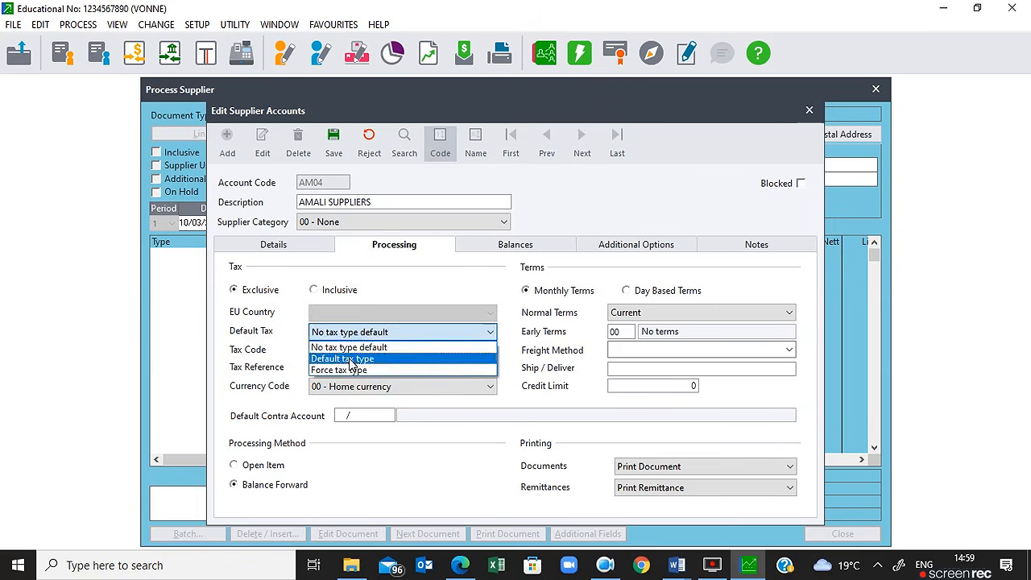
{"action": "left_click", "coordinate": [350, 358]}
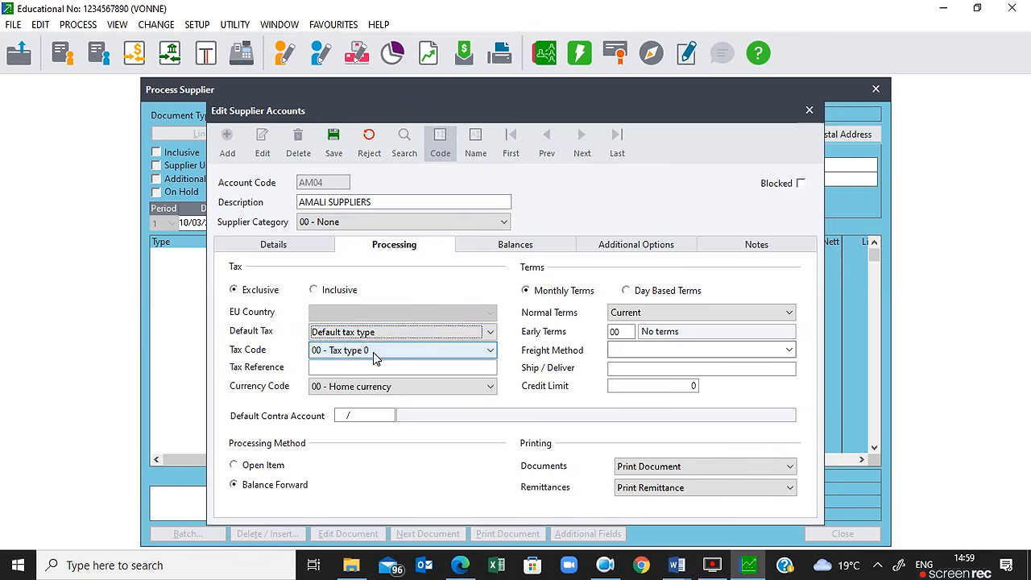
{"action": "left_click", "coordinate": [374, 352]}
{"action": "left_click", "coordinate": [363, 377]}
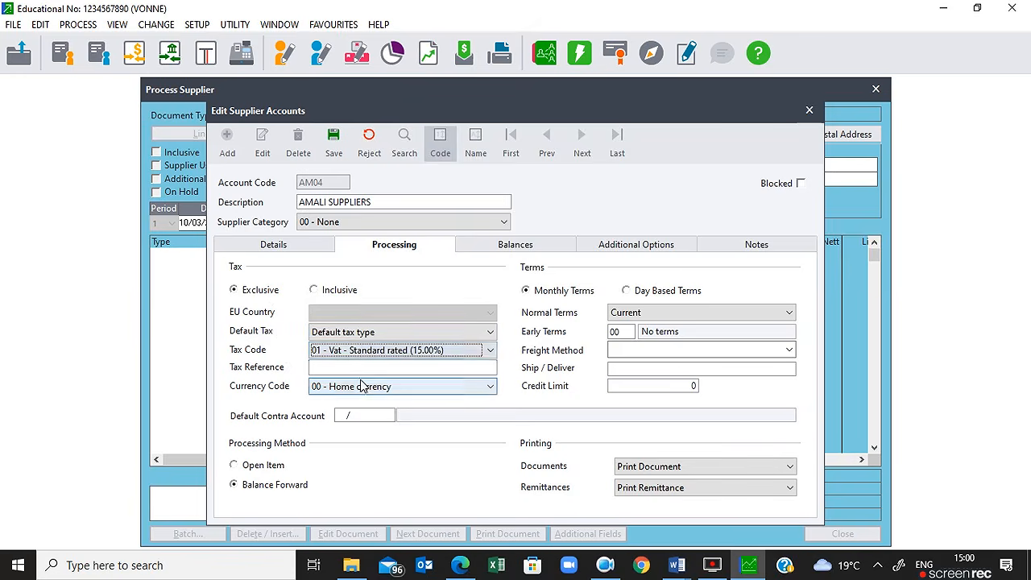
{"action": "left_click", "coordinate": [338, 371]}
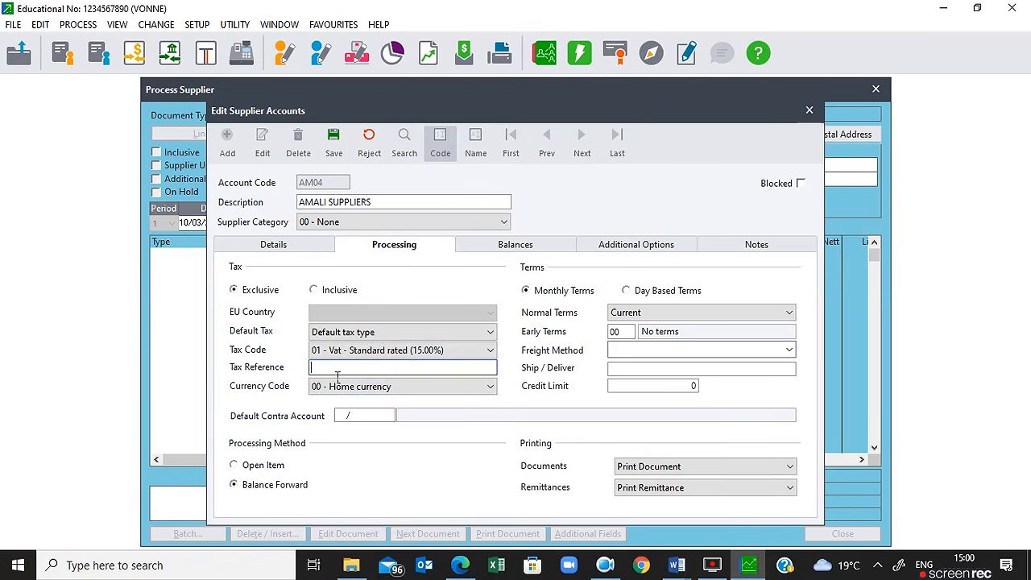
Step: Set early terms 01 (7.5% within 14 days) and a 7,500 credit limit
{"action": "left_click", "coordinate": [626, 335]}
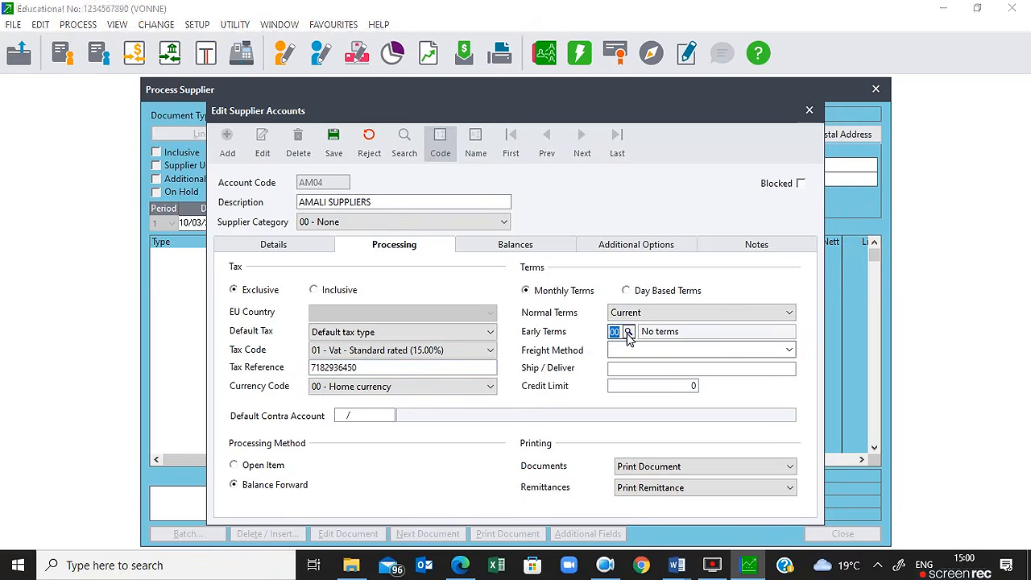
{"action": "left_click", "coordinate": [628, 332]}
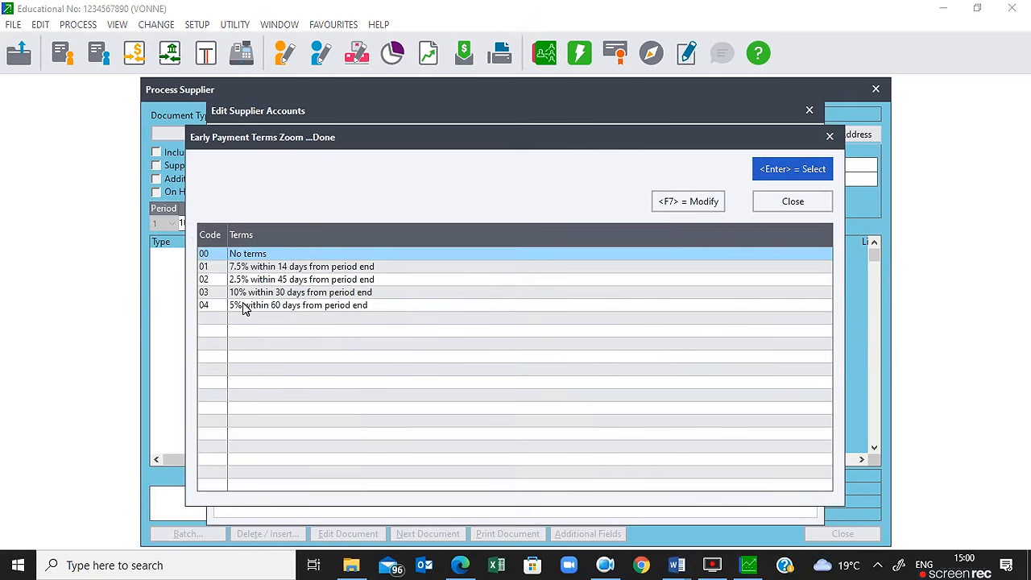
{"action": "left_click", "coordinate": [295, 271]}
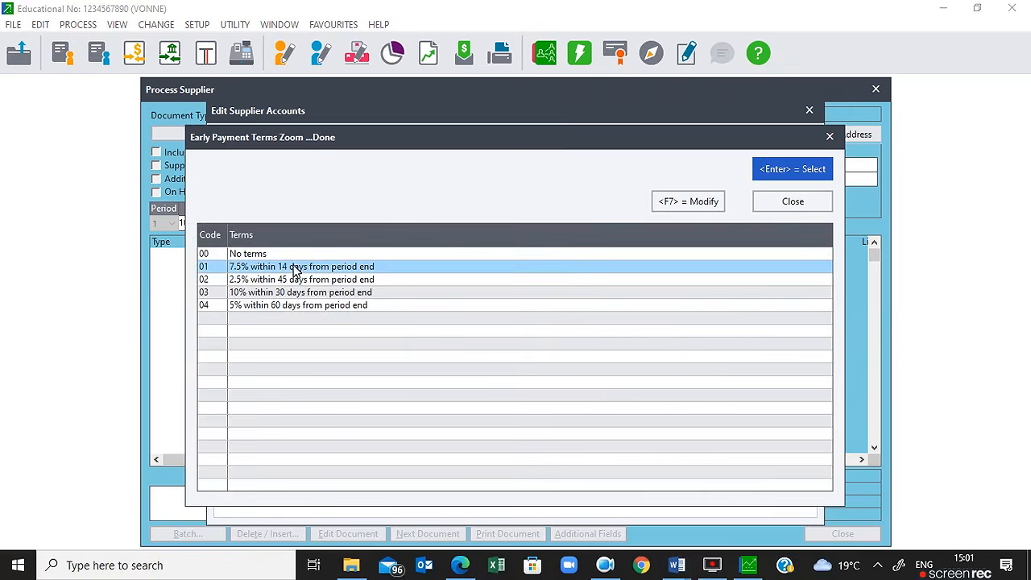
{"action": "left_click", "coordinate": [783, 169]}
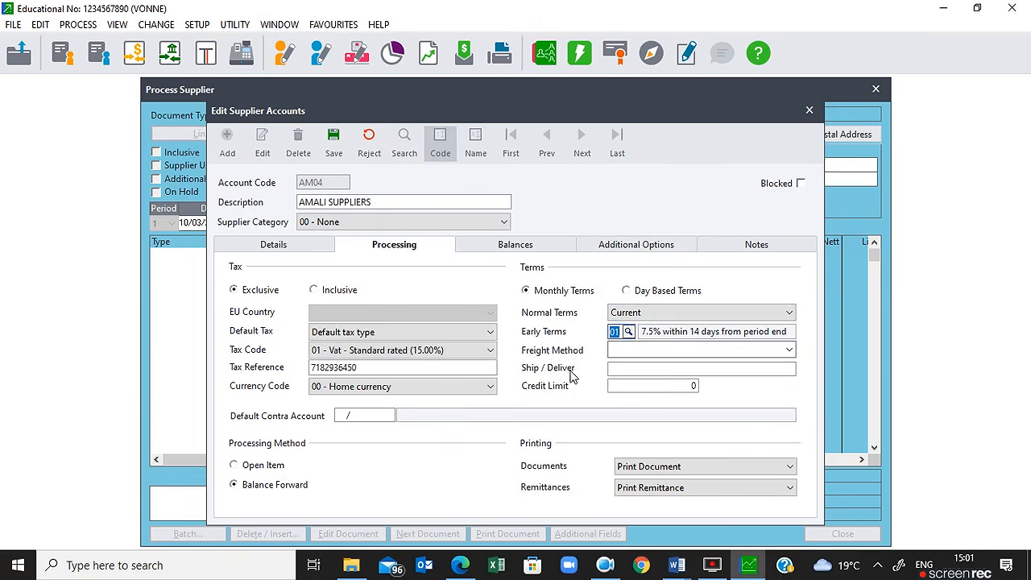
{"action": "left_click", "coordinate": [652, 387]}
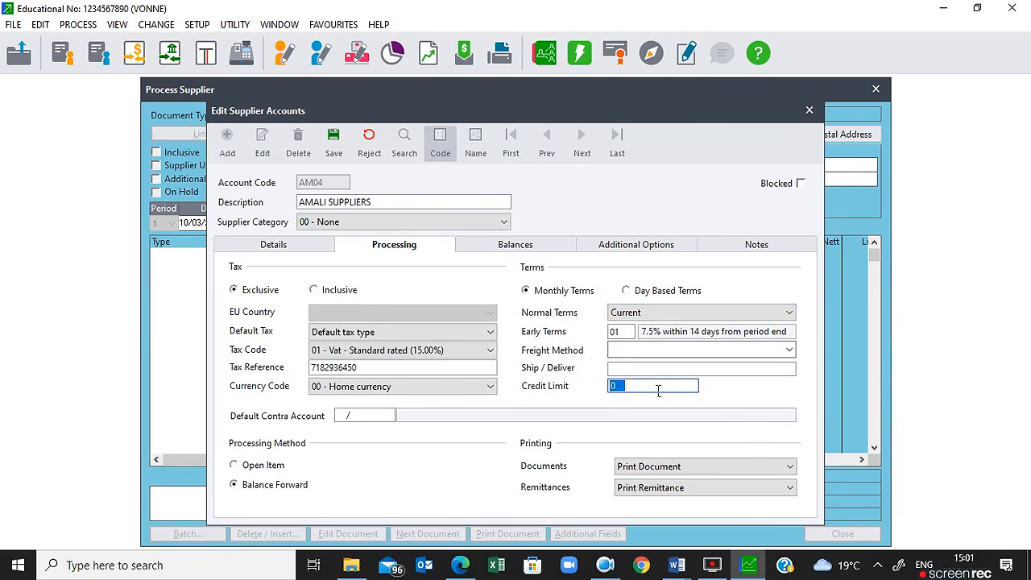
{"action": "type", "text": "7500"}
{"action": "key", "text": "Tab"}
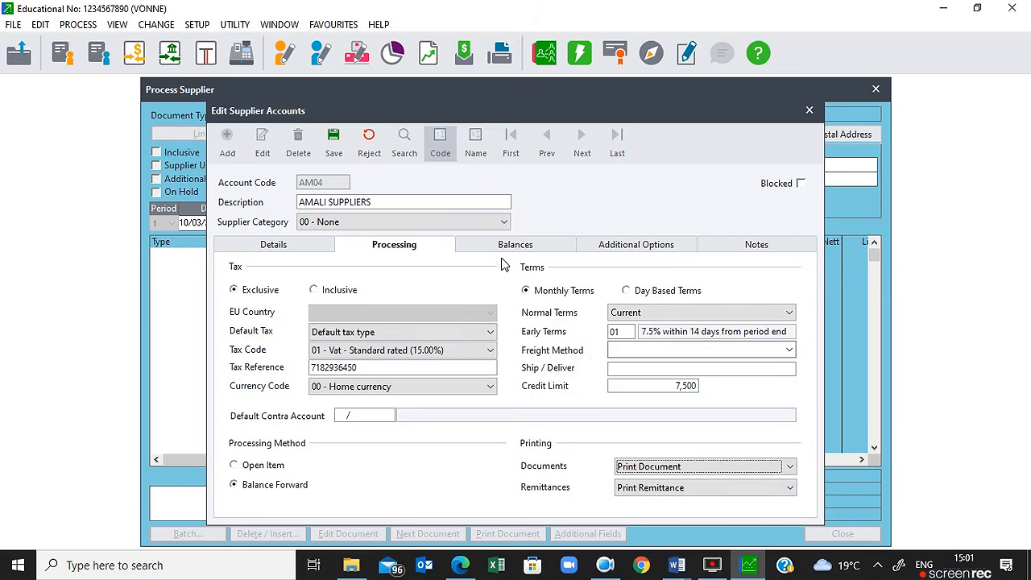
Step: Review the Balances, Additional, Notes and Address sections, then save supplier AM04
{"action": "left_click", "coordinate": [533, 250]}
{"action": "left_click", "coordinate": [625, 247]}
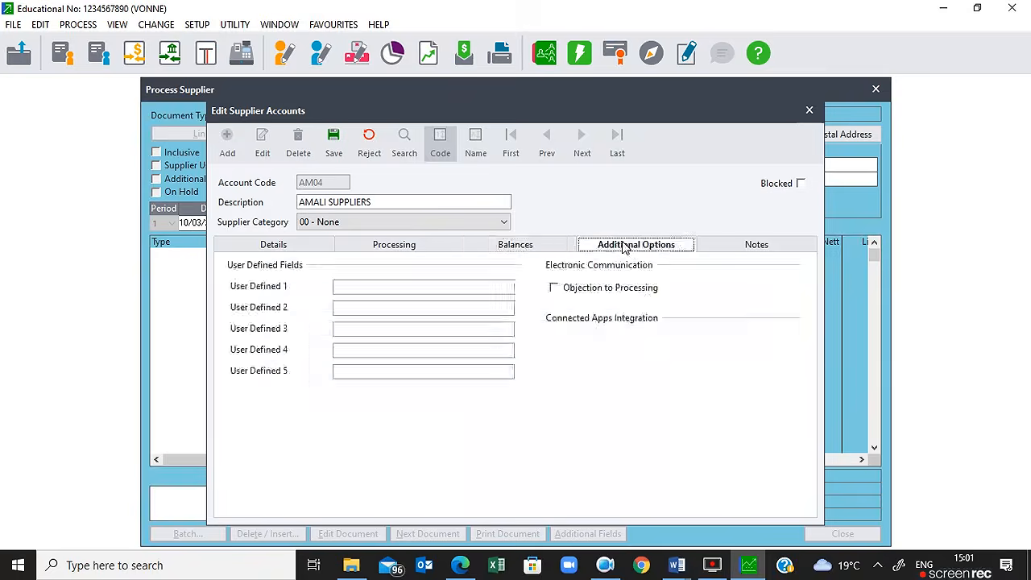
{"action": "left_click", "coordinate": [744, 246]}
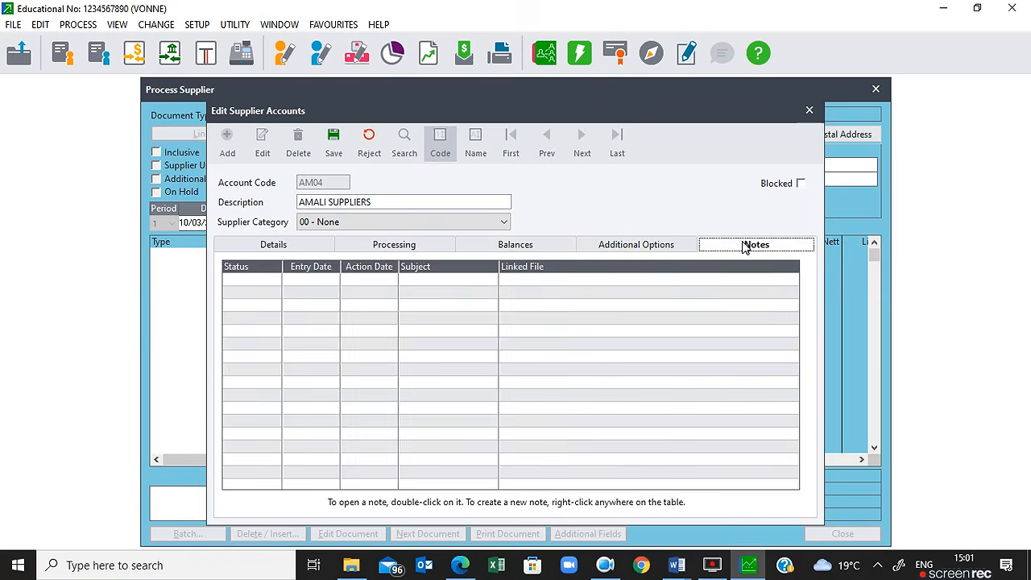
{"action": "left_click", "coordinate": [265, 250]}
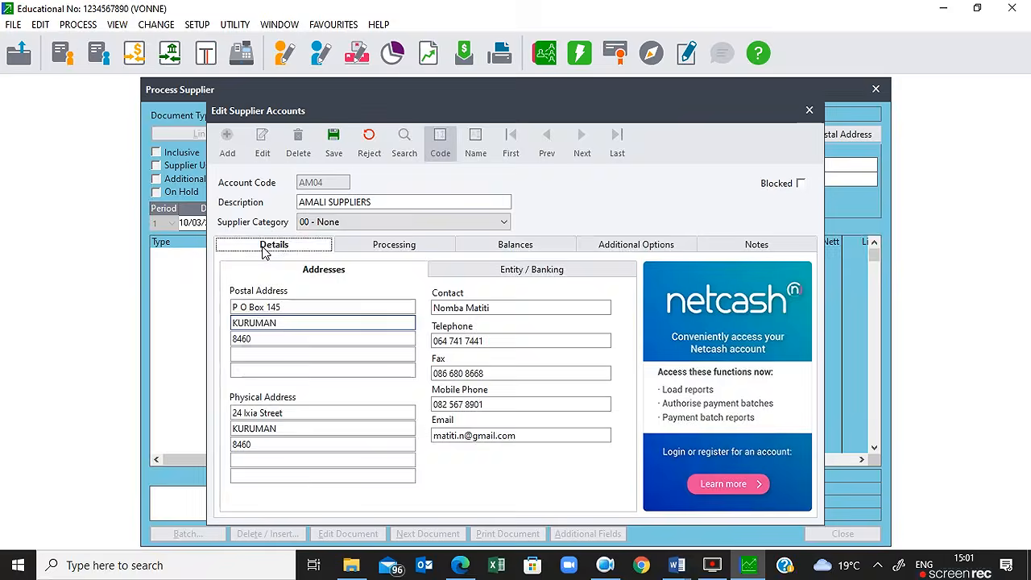
{"action": "left_click", "coordinate": [395, 249]}
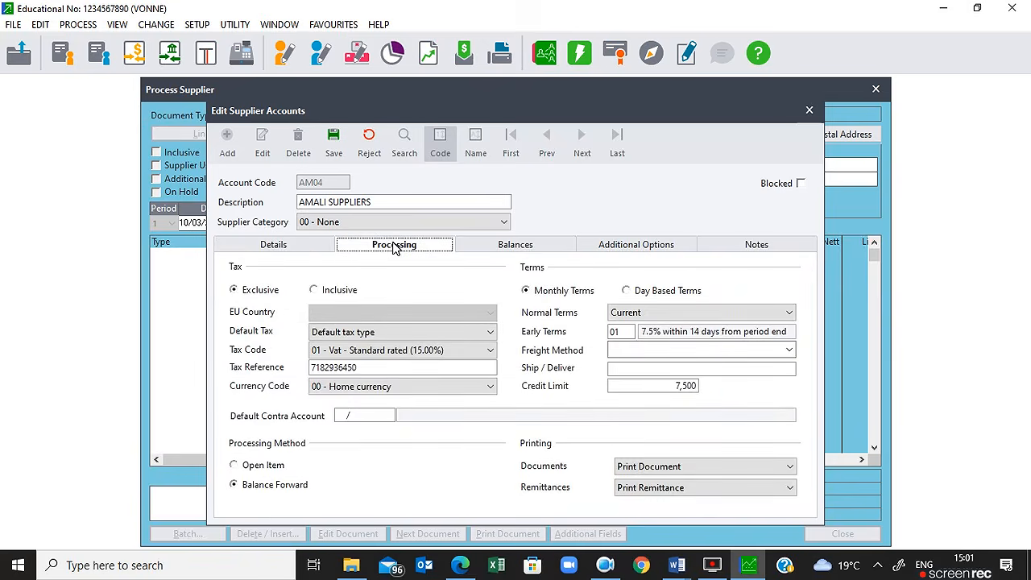
{"action": "left_click", "coordinate": [337, 145]}
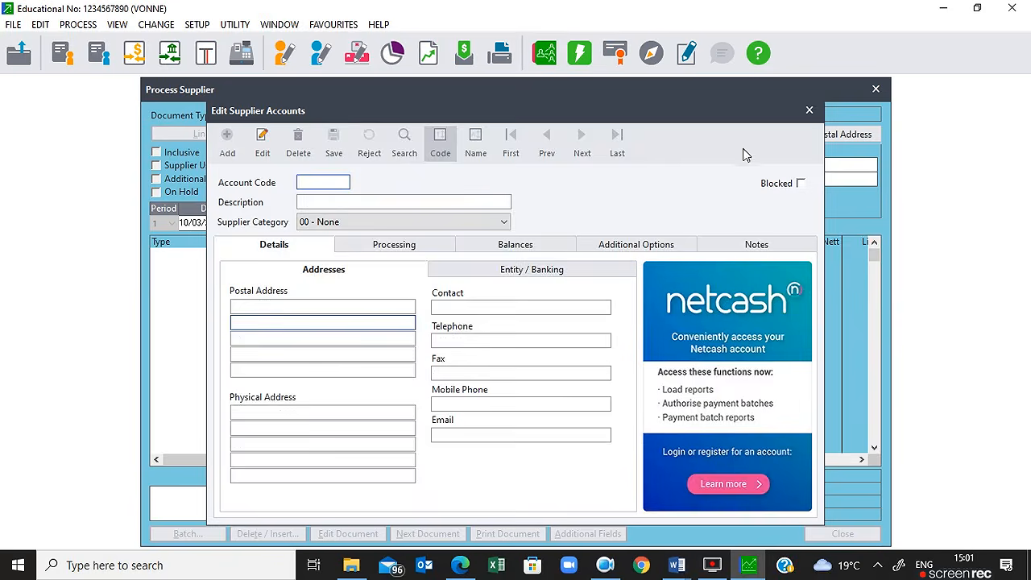
Step: Start invoice SUP002 for AM04 dated 30/03/2021, supplier invoice AS30, with a 7.5% discount
{"action": "left_click", "coordinate": [809, 113]}
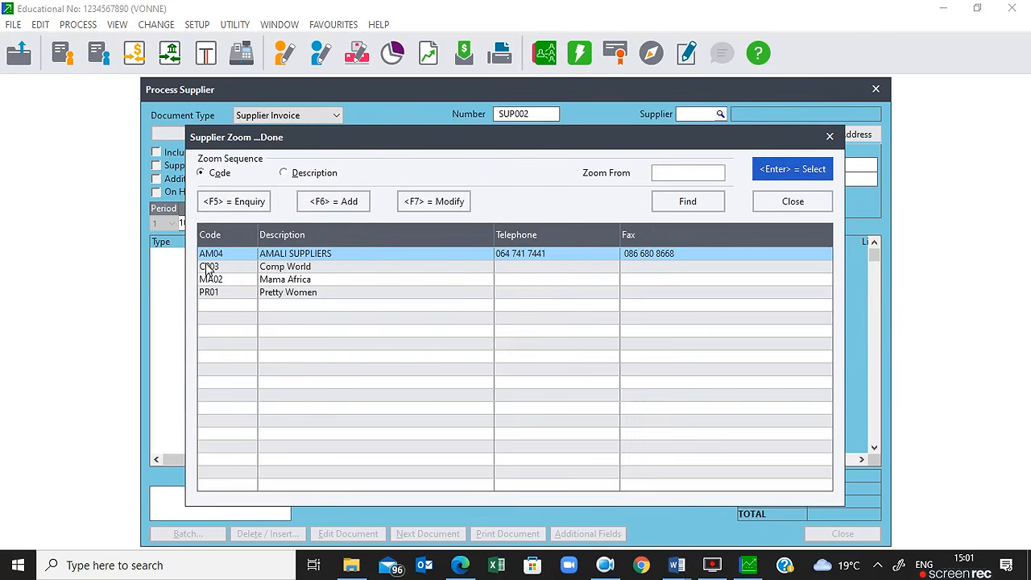
{"action": "double_click", "coordinate": [337, 259]}
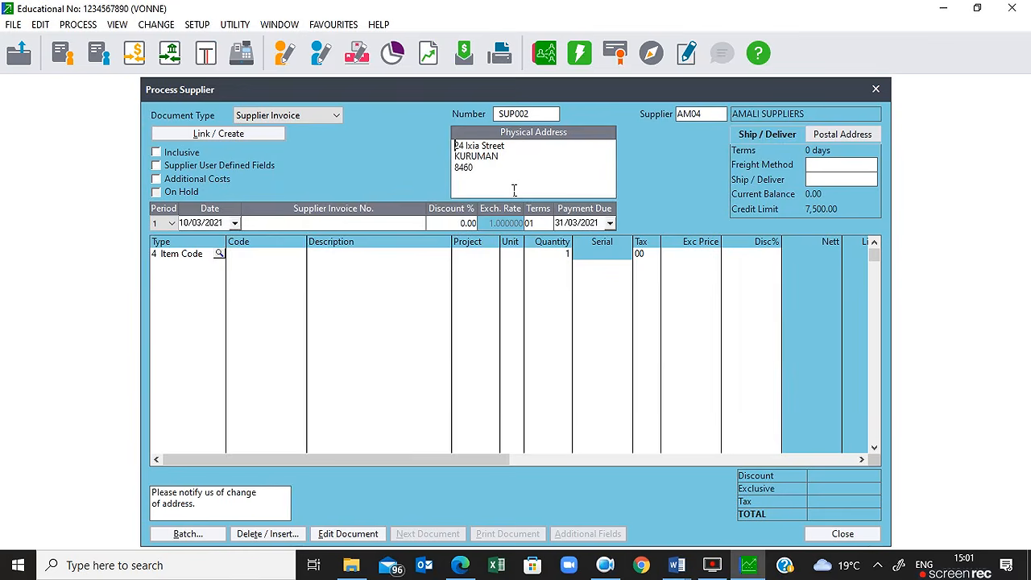
{"action": "key", "text": "Return"}
{"action": "key", "text": "Return"}
{"action": "key", "text": "Return"}
{"action": "key", "text": "Return"}
{"action": "key", "text": "Return"}
{"action": "type", "text": "30"}
{"action": "key", "text": "Return"}
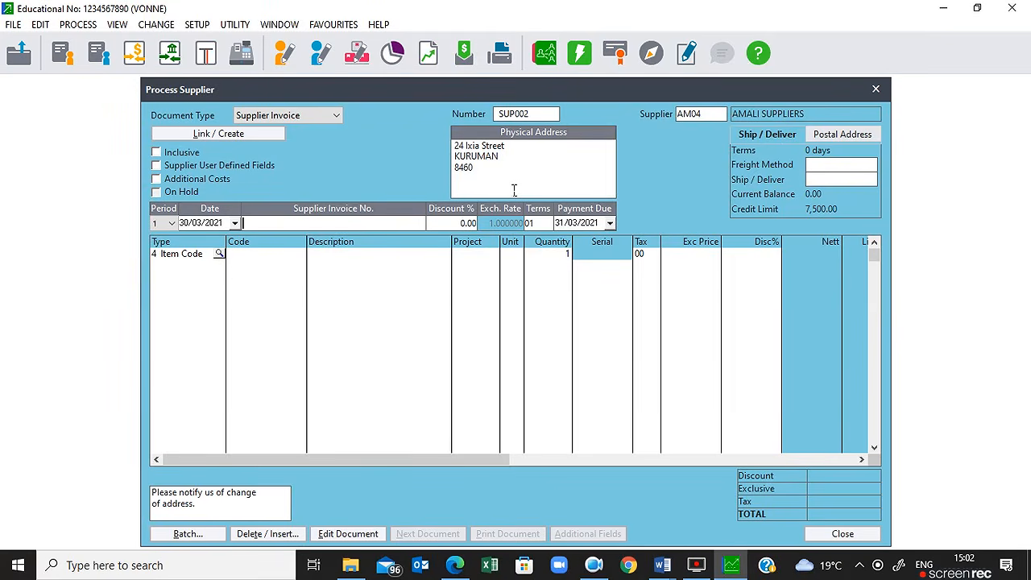
{"action": "type", "text": "AS30"}
{"action": "key", "text": "Return"}
{"action": "type", "text": "7.5"}
{"action": "key", "text": "Return"}
{"action": "key", "text": "Tab"}
{"action": "key", "text": "Tab"}
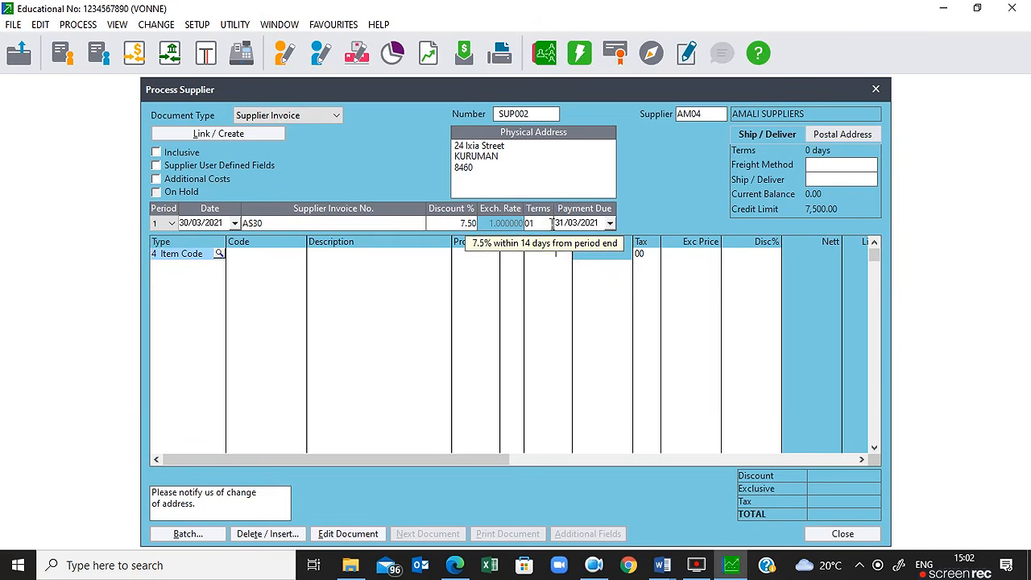
{"action": "key", "text": "Tab"}
{"action": "key", "text": "Tab"}
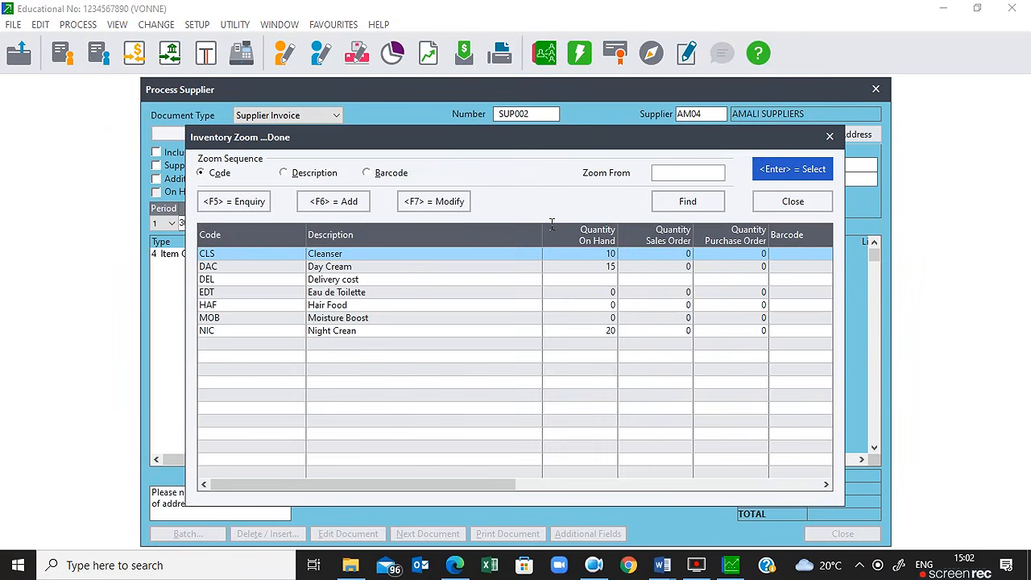
Step: Add an invoice line for 3 Eau de Toilette from the stock list
{"action": "left_click", "coordinate": [323, 294]}
{"action": "double_click", "coordinate": [323, 294]}
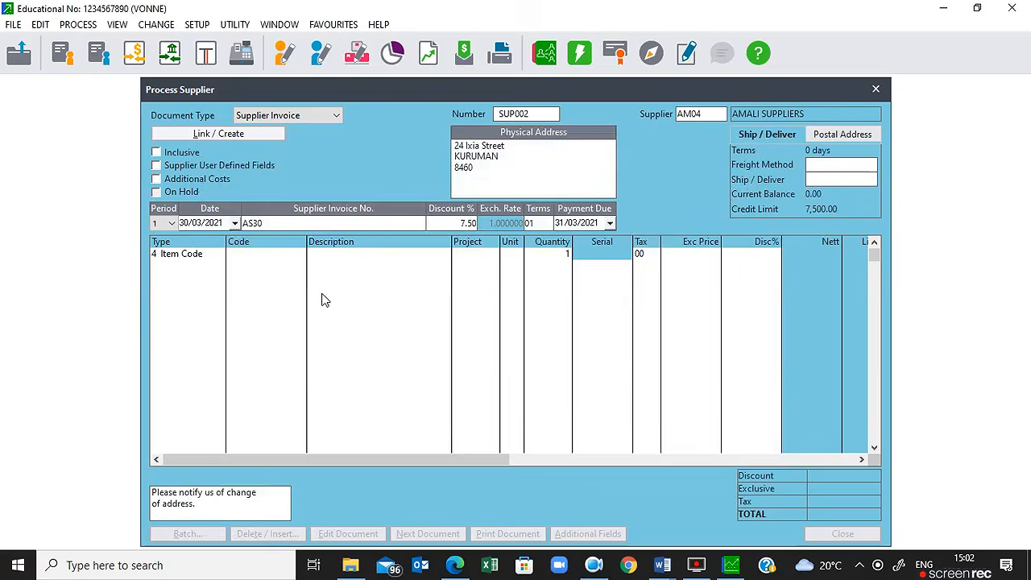
{"action": "key", "text": "Tab"}
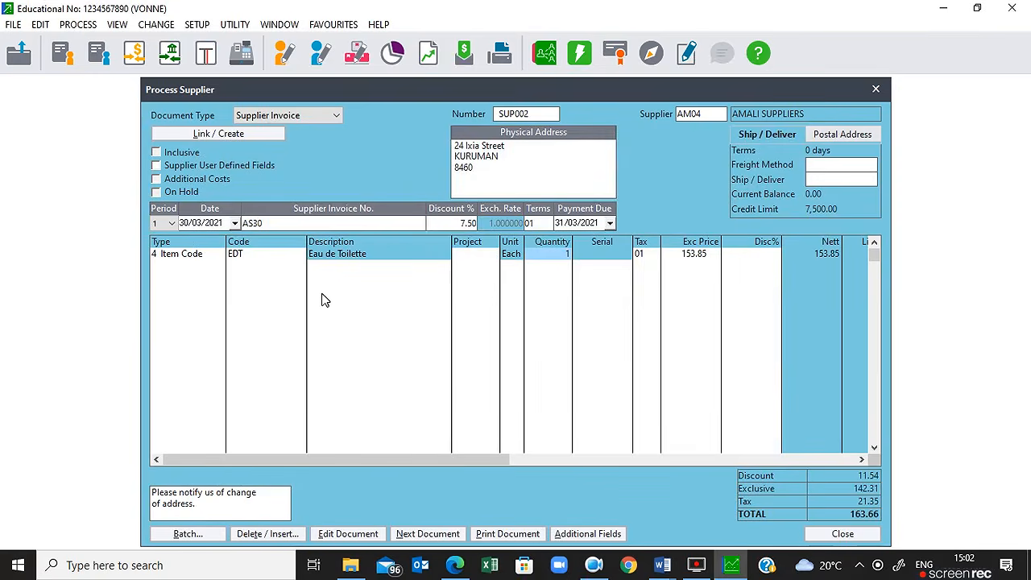
{"action": "type", "text": "3"}
{"action": "key", "text": "Tab"}
{"action": "key", "text": "Tab"}
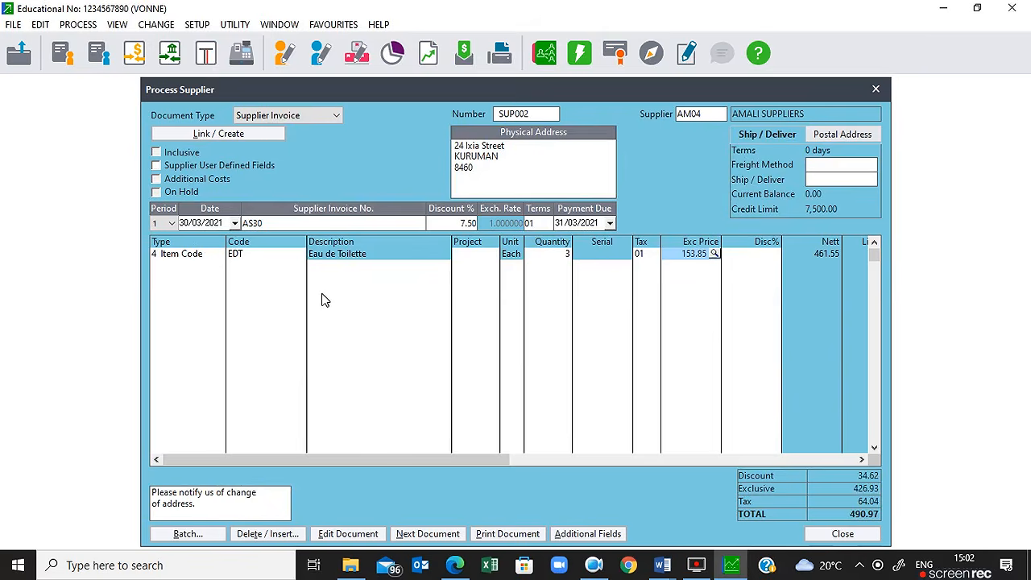
{"action": "key", "text": "Tab"}
{"action": "key", "text": "Tab"}
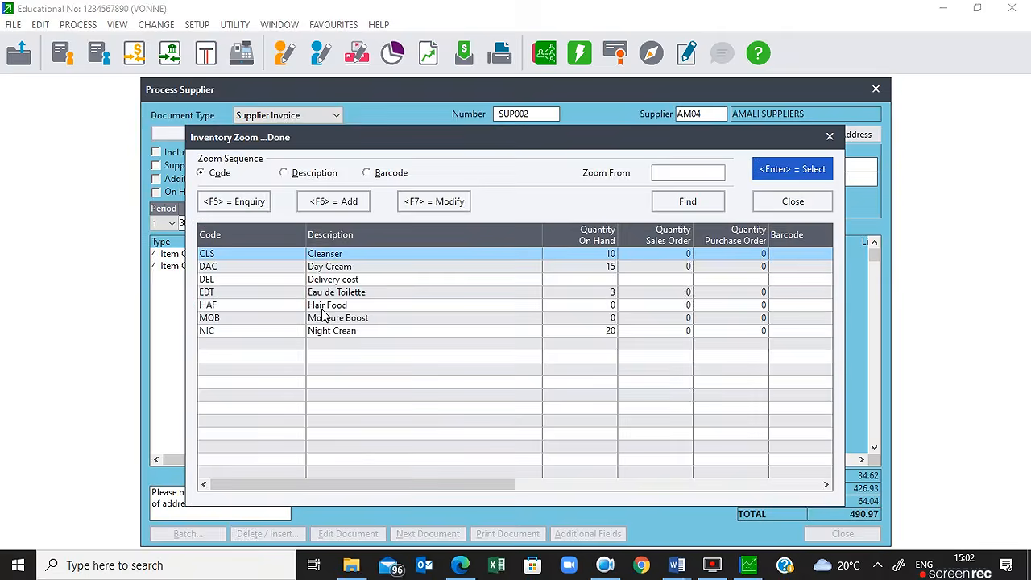
Step: Add a second line for 6 Hair Food at 75.67 each
{"action": "left_click", "coordinate": [321, 306]}
{"action": "key", "text": "Return"}
{"action": "key", "text": "Return"}
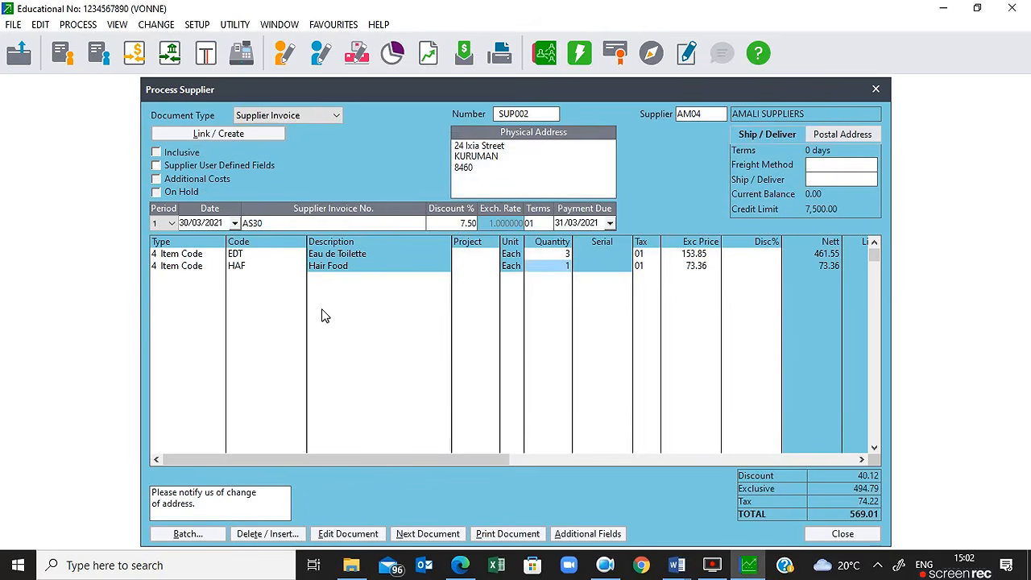
{"action": "type", "text": "6"}
{"action": "key", "text": "Return"}
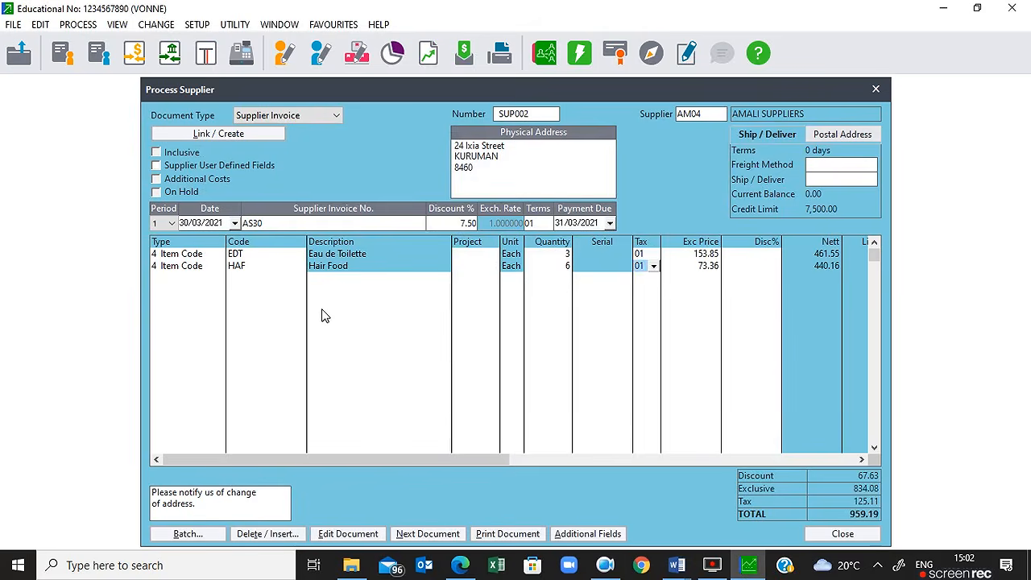
{"action": "key", "text": "Return"}
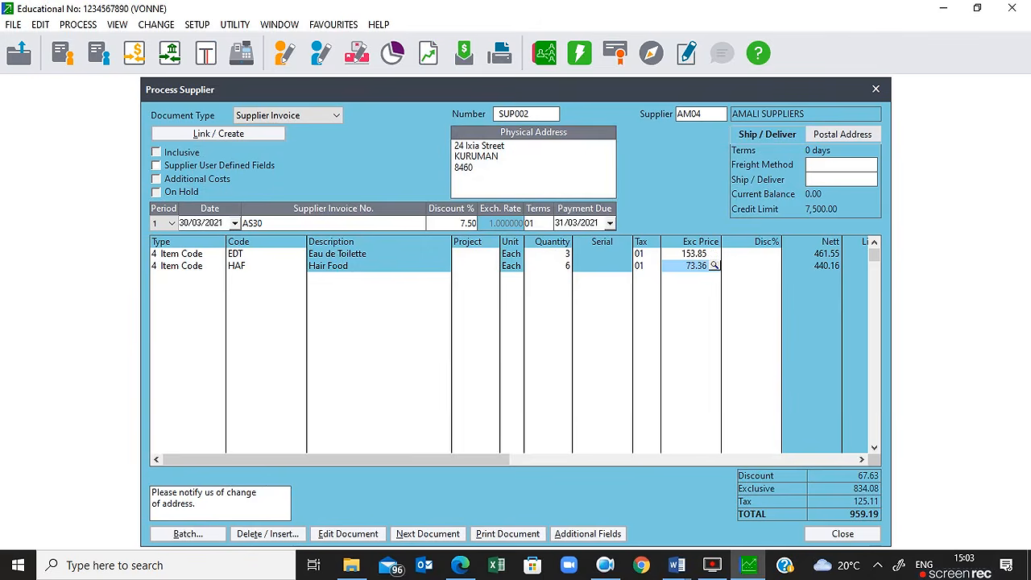
{"action": "type", "text": "75.67"}
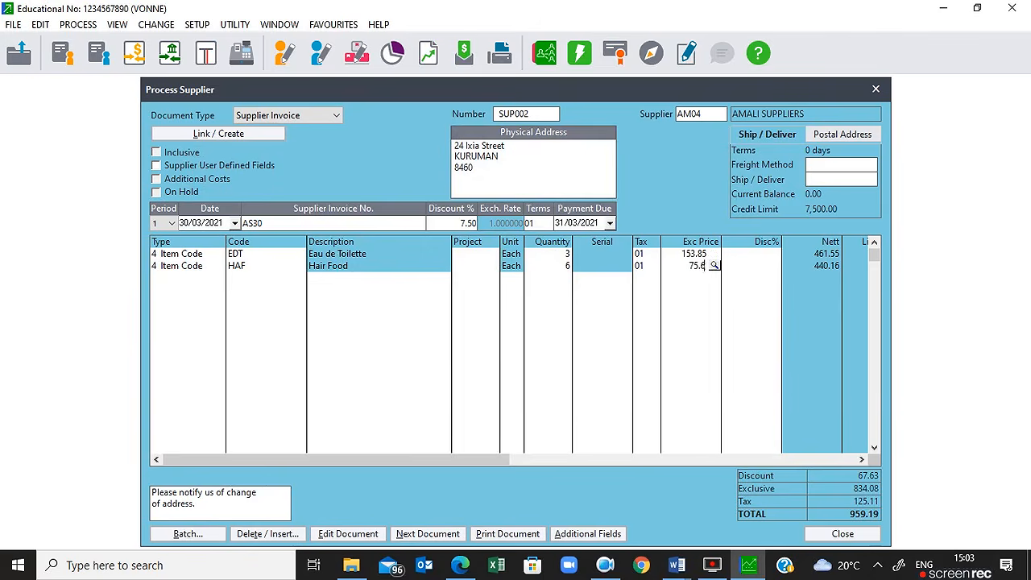
{"action": "key", "text": "Return"}
{"action": "key", "text": "Return"}
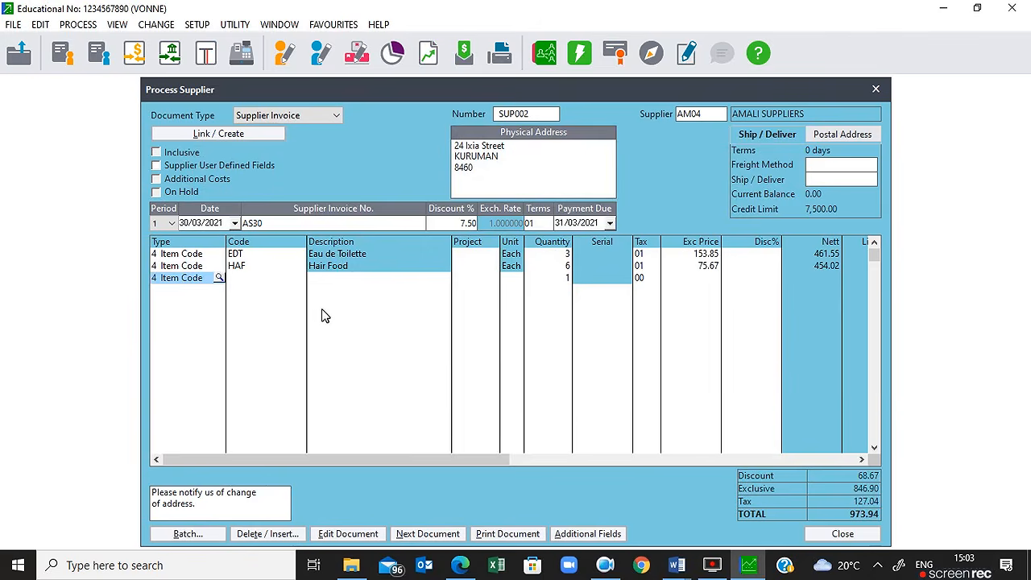
{"action": "key", "text": "Return"}
{"action": "key", "text": "Return"}
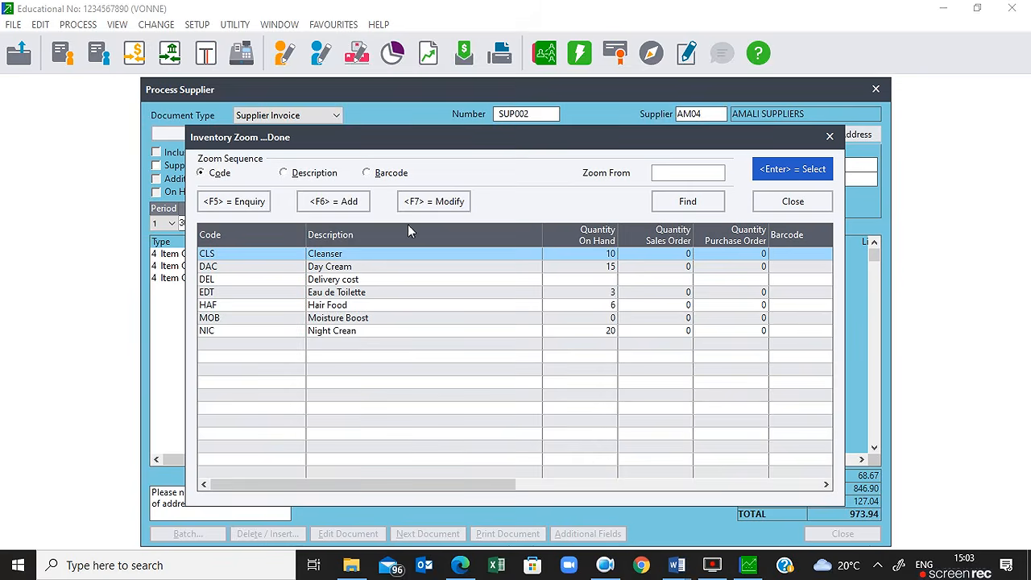
Step: Create stock item BBO, 'Bath and Body Oil', keeping category 000 - None
{"action": "left_click", "coordinate": [327, 201]}
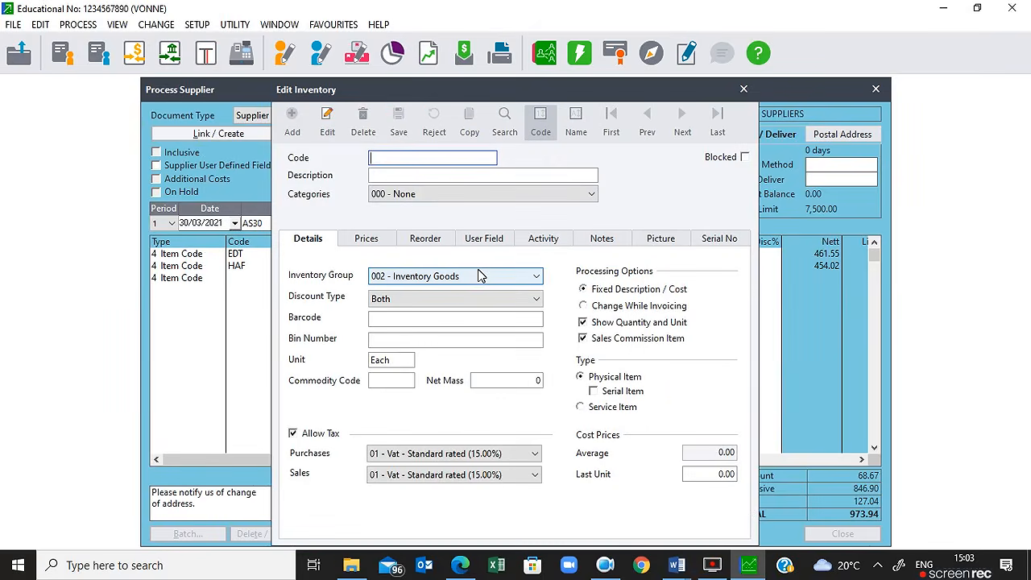
{"action": "type", "text": "BBO"}
{"action": "key", "text": "Tab"}
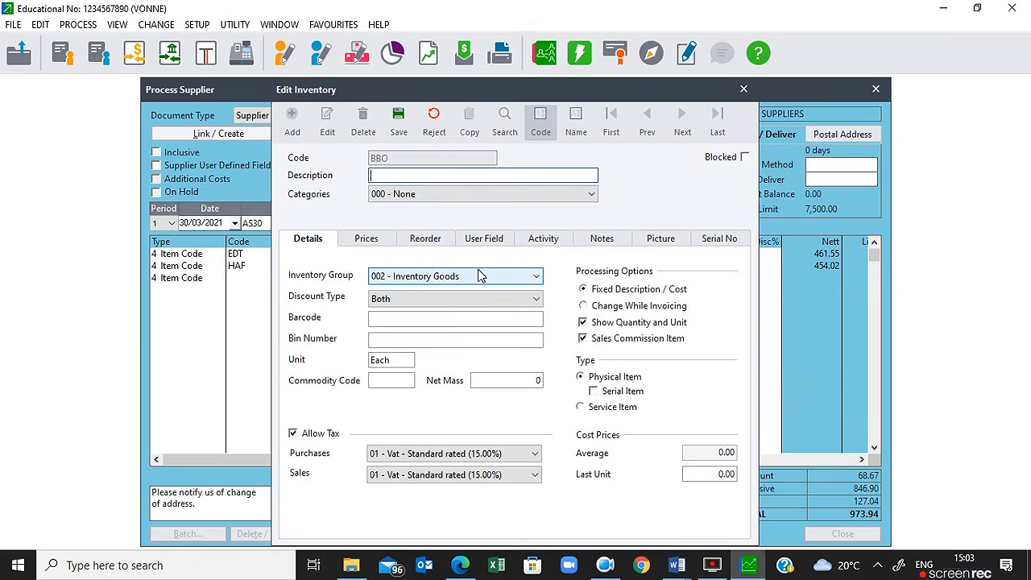
{"action": "type", "text": "Bath and Body Oil"}
{"action": "key", "text": "Tab"}
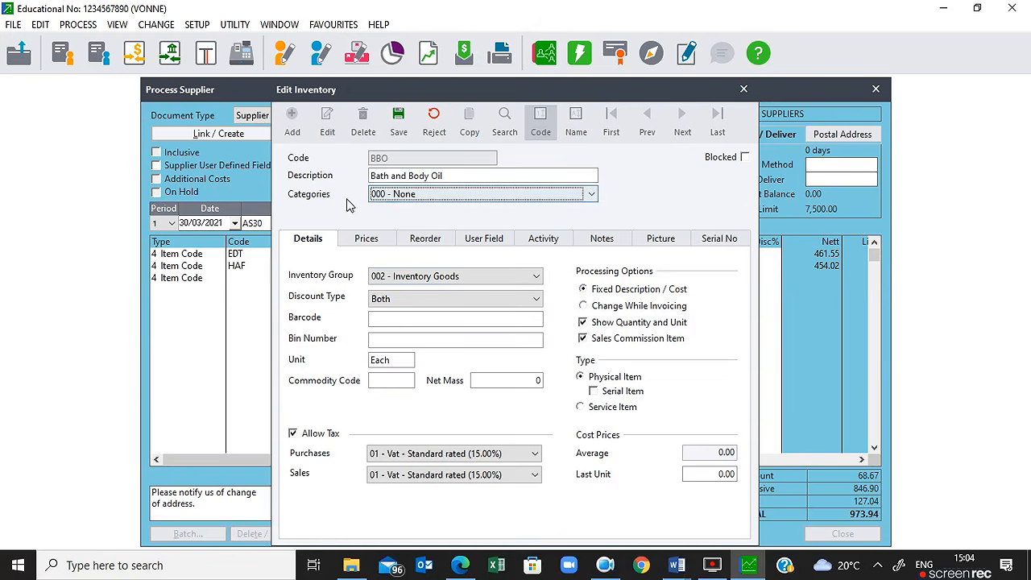
{"action": "left_click", "coordinate": [418, 195]}
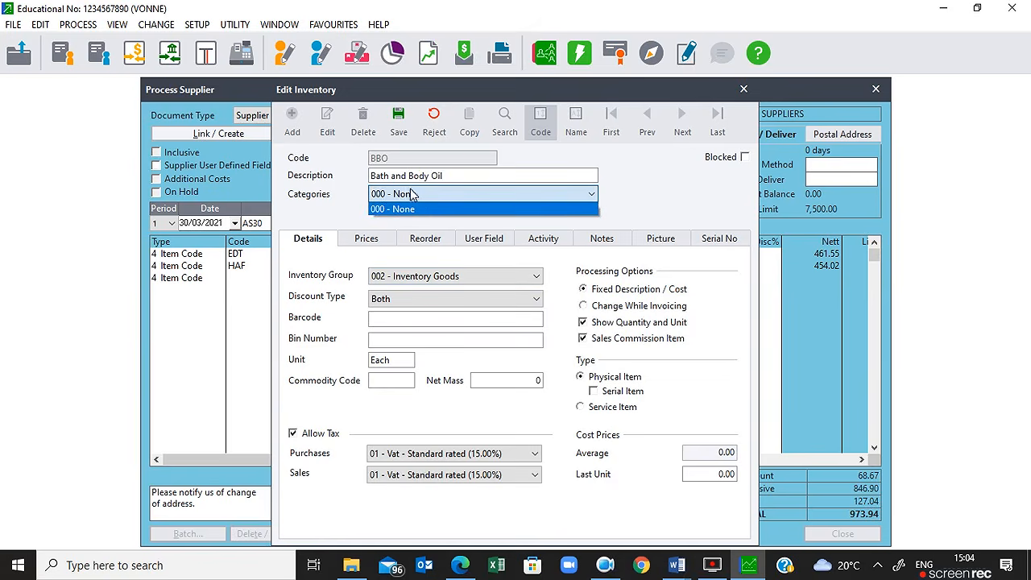
{"action": "left_click", "coordinate": [425, 197]}
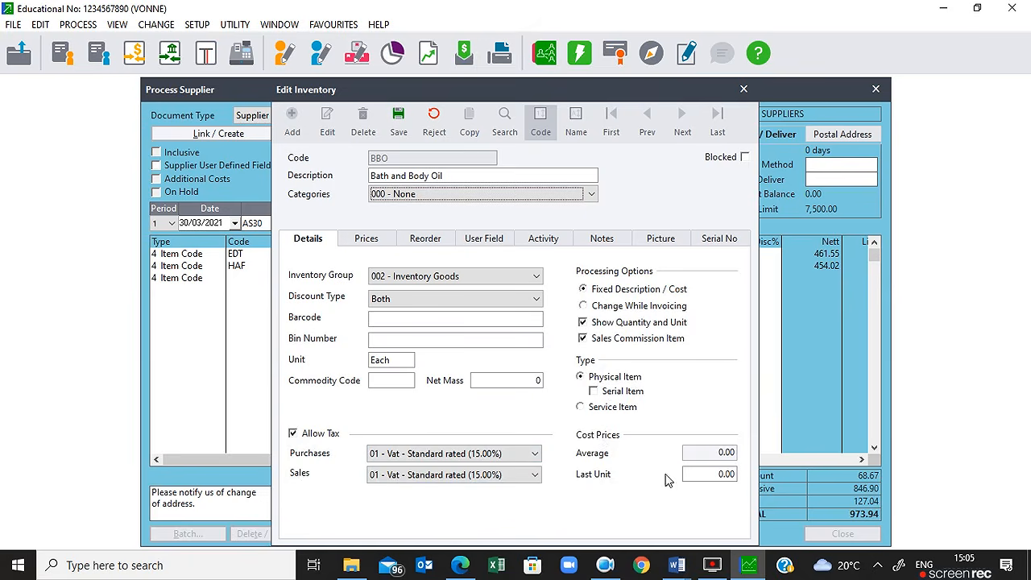
Step: Enter 79.90 as Bath and Body Oil's last unit cost and bring up its selling prices
{"action": "left_click", "coordinate": [719, 476]}
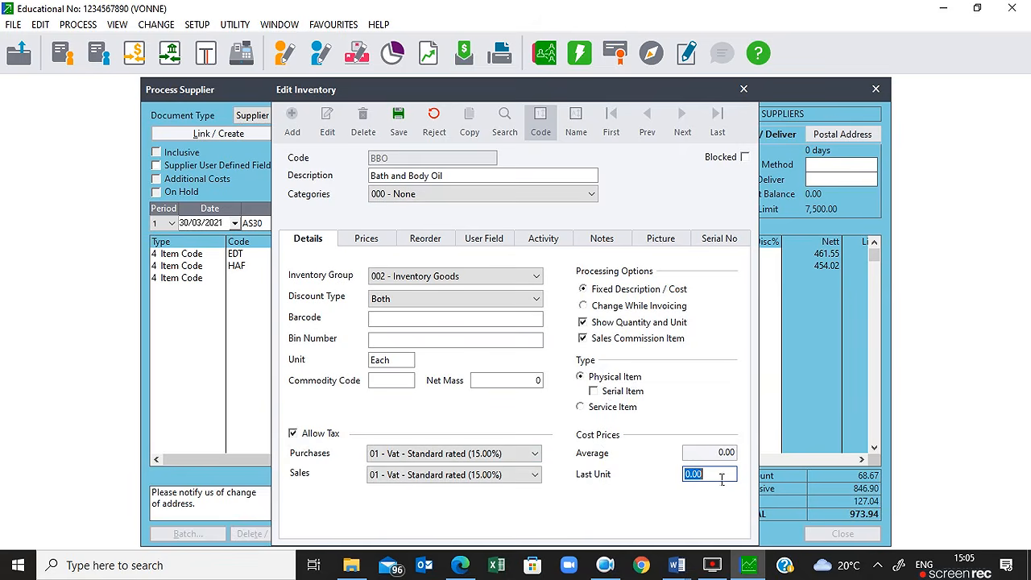
{"action": "type", "text": "79.90"}
{"action": "key", "text": "Tab"}
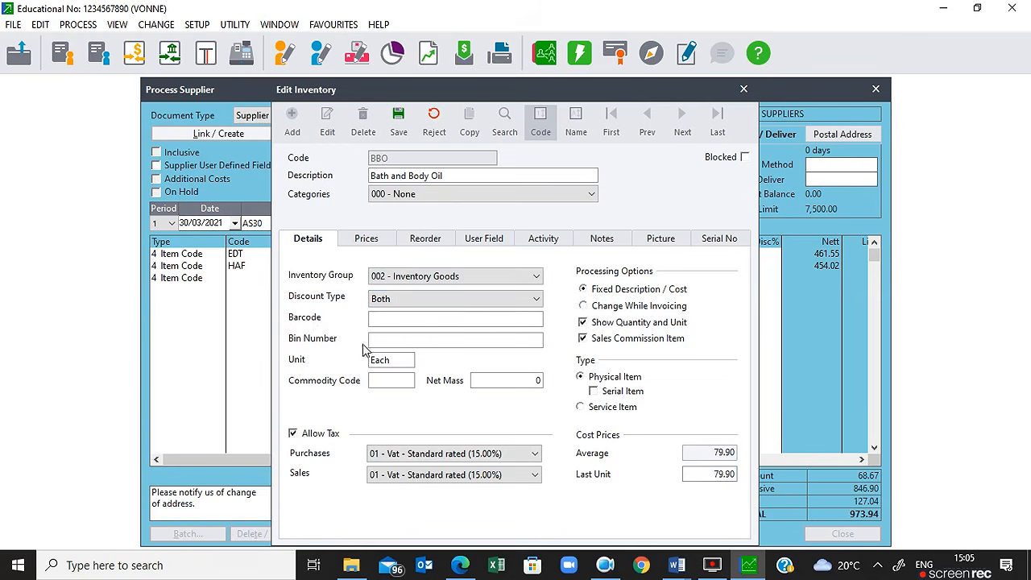
{"action": "left_click", "coordinate": [363, 246]}
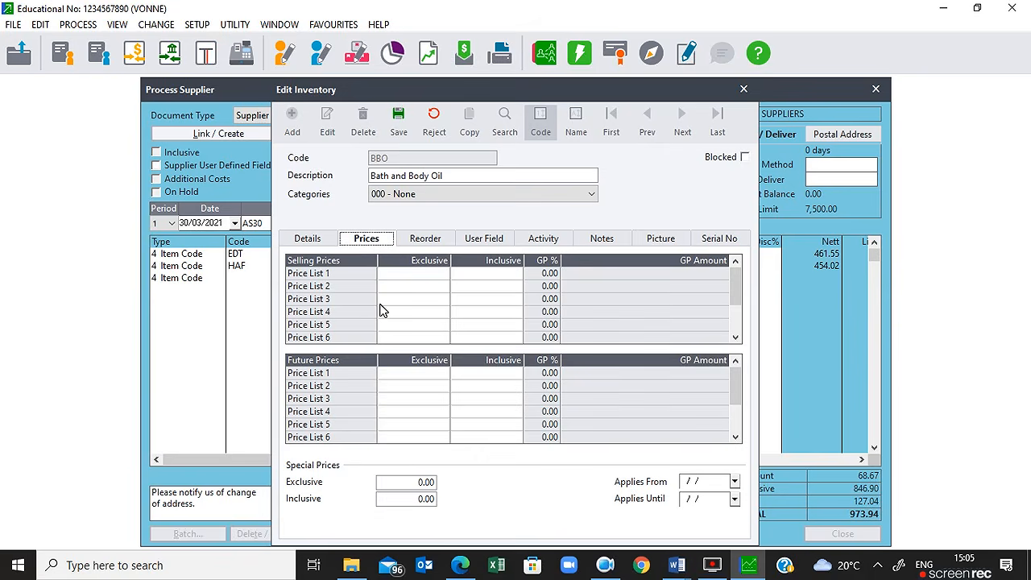
Step: Check the mark-up formula in the Word lesson notes, then return to the item's details
{"action": "left_click", "coordinate": [681, 568]}
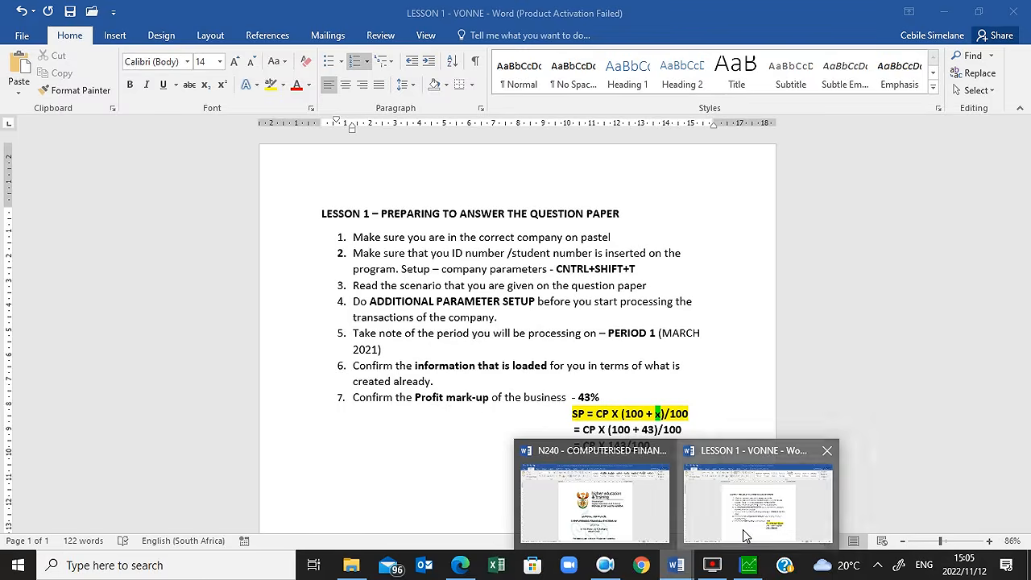
{"action": "left_click", "coordinate": [747, 535]}
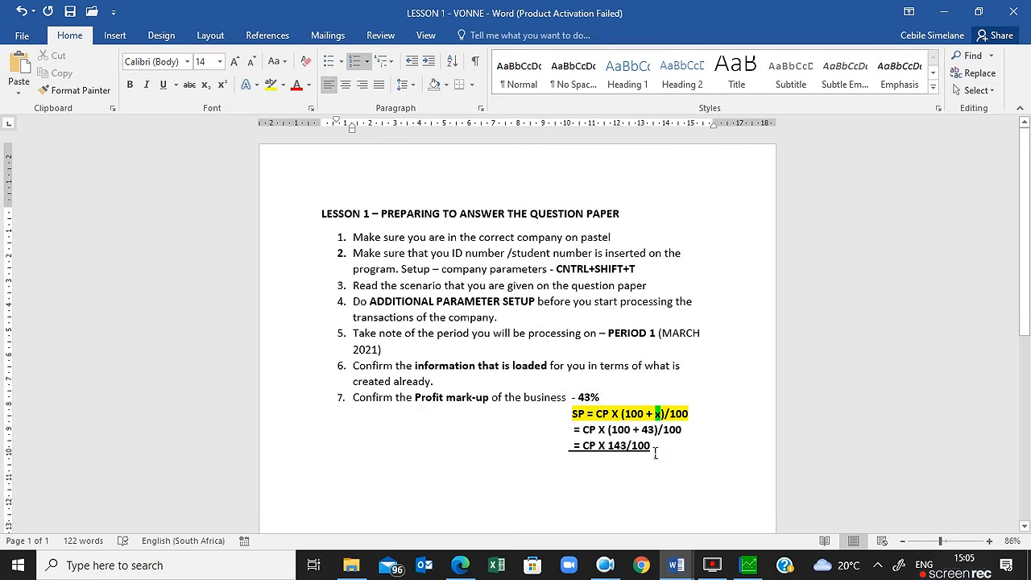
{"action": "left_click", "coordinate": [747, 567]}
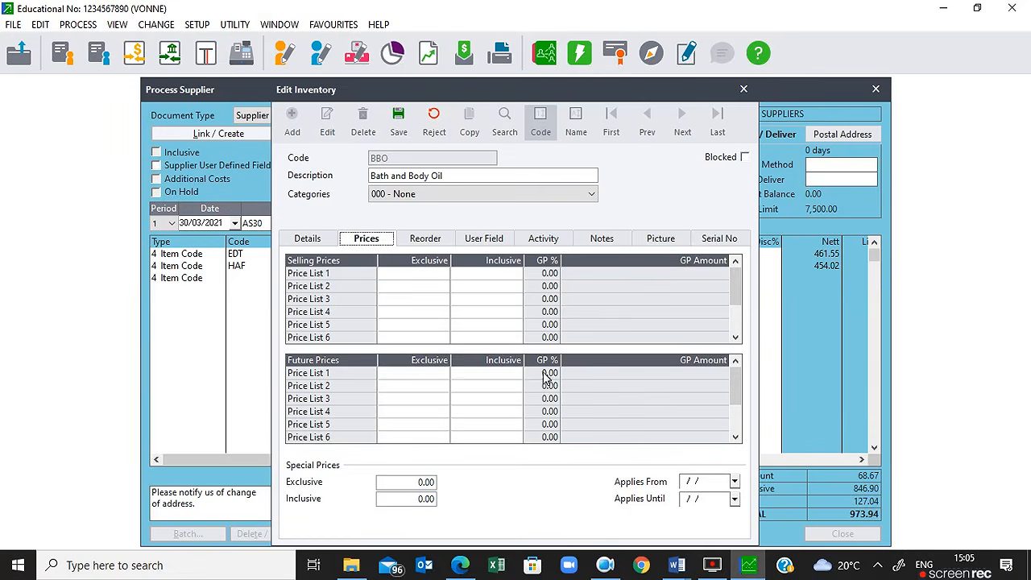
{"action": "left_click", "coordinate": [321, 246]}
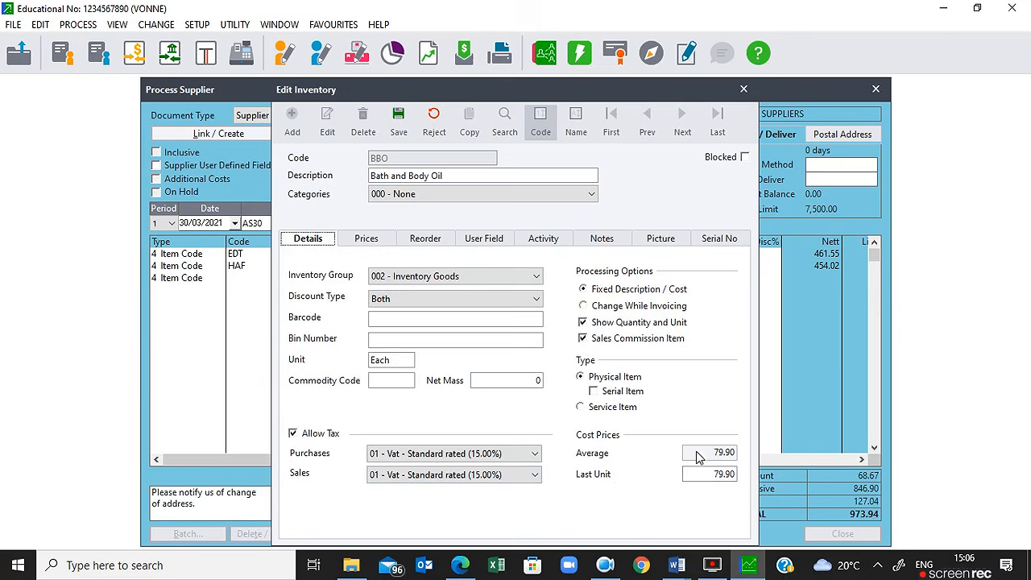
{"action": "left_click", "coordinate": [509, 571]}
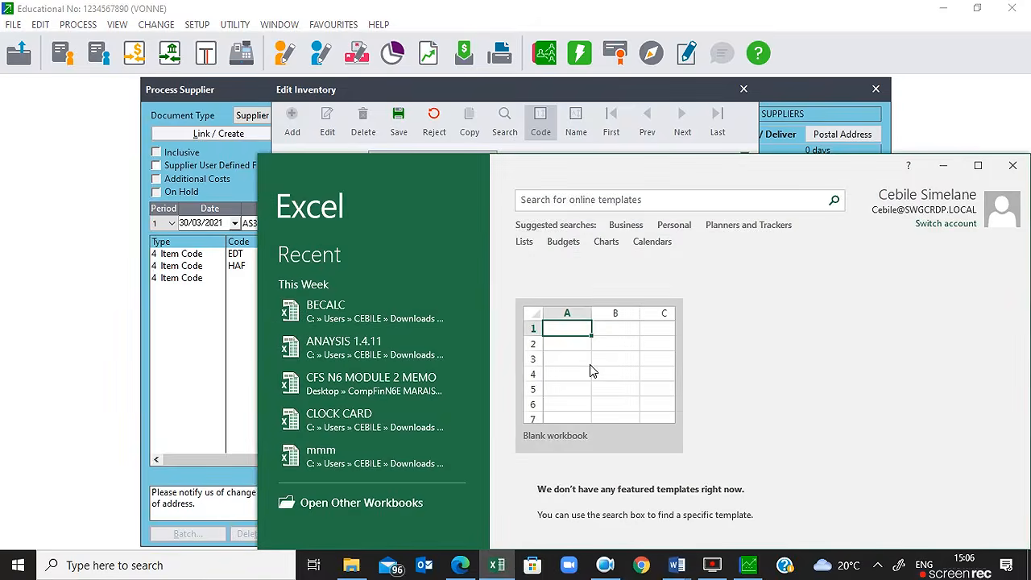
Step: In a new maximized blank workbook, enter 'SP = CP X 100 + X /100' in enlarged text in G3
{"action": "left_click", "coordinate": [596, 371]}
{"action": "left_click", "coordinate": [595, 362]}
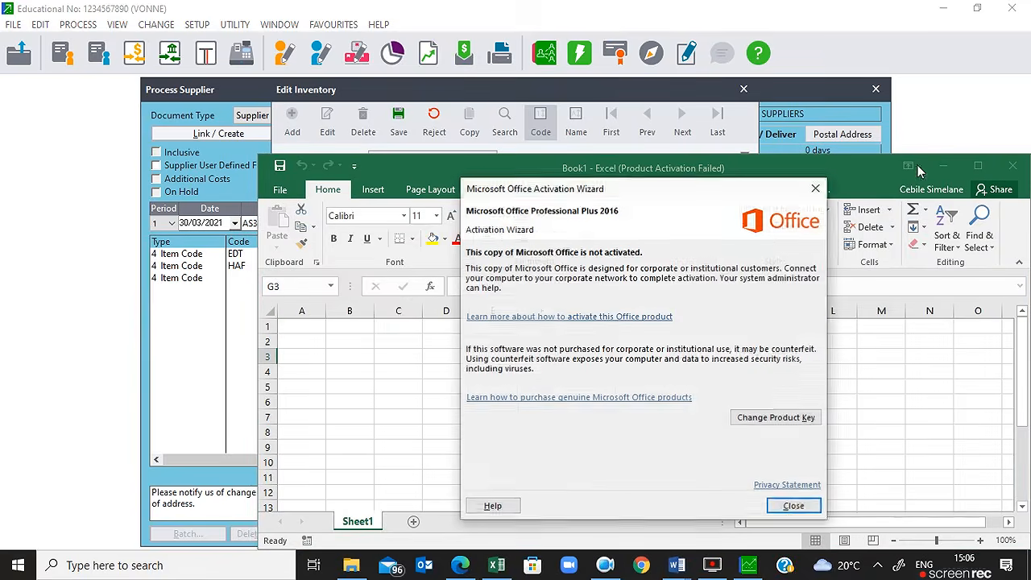
{"action": "left_click", "coordinate": [790, 506]}
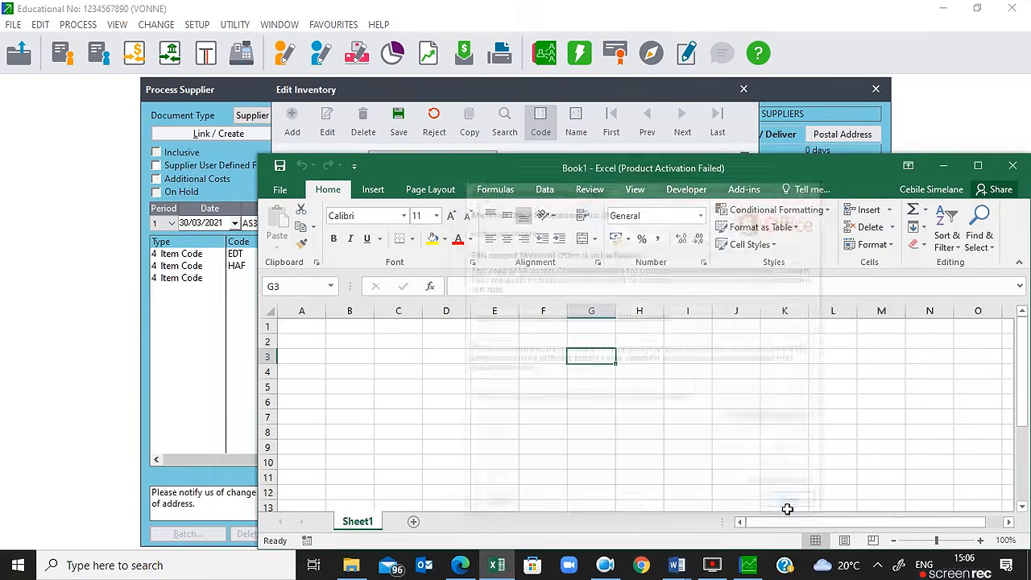
{"action": "left_click", "coordinate": [979, 165]}
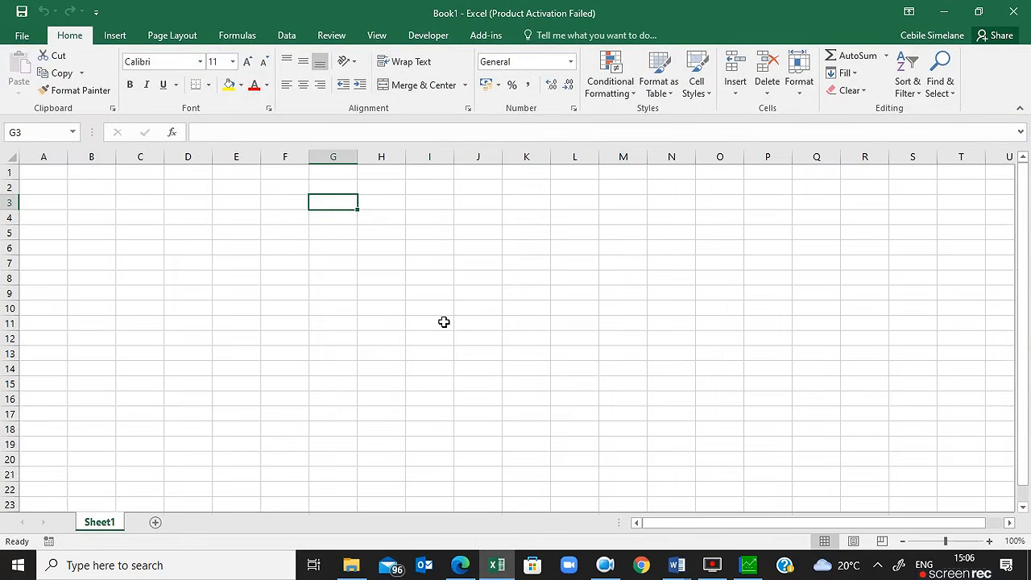
{"action": "left_click", "coordinate": [247, 63]}
{"action": "left_click", "coordinate": [247, 63]}
{"action": "left_click", "coordinate": [247, 63]}
{"action": "left_click", "coordinate": [247, 62]}
{"action": "type", "text": "S"}
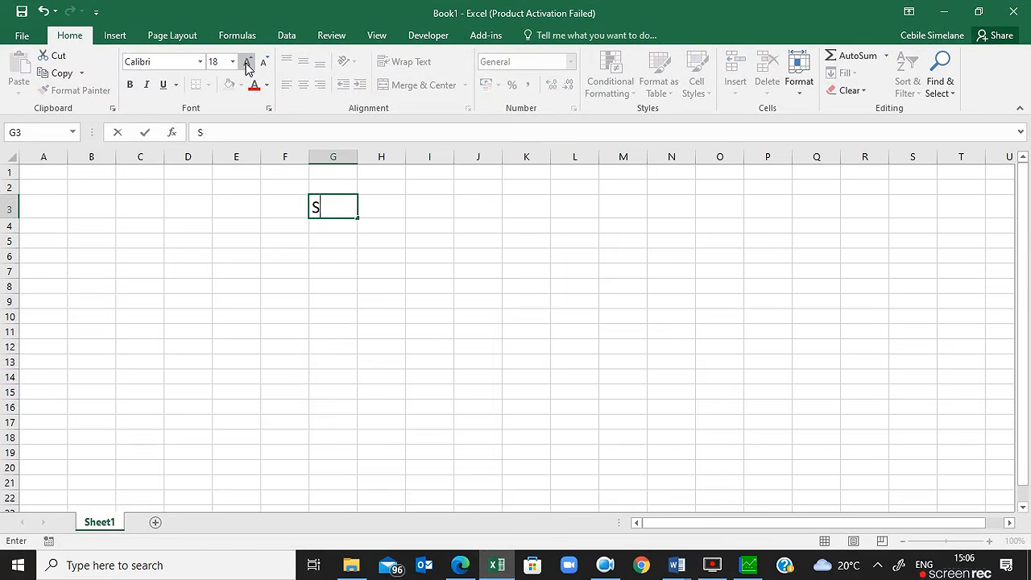
{"action": "type", "text": "P = CP X "}
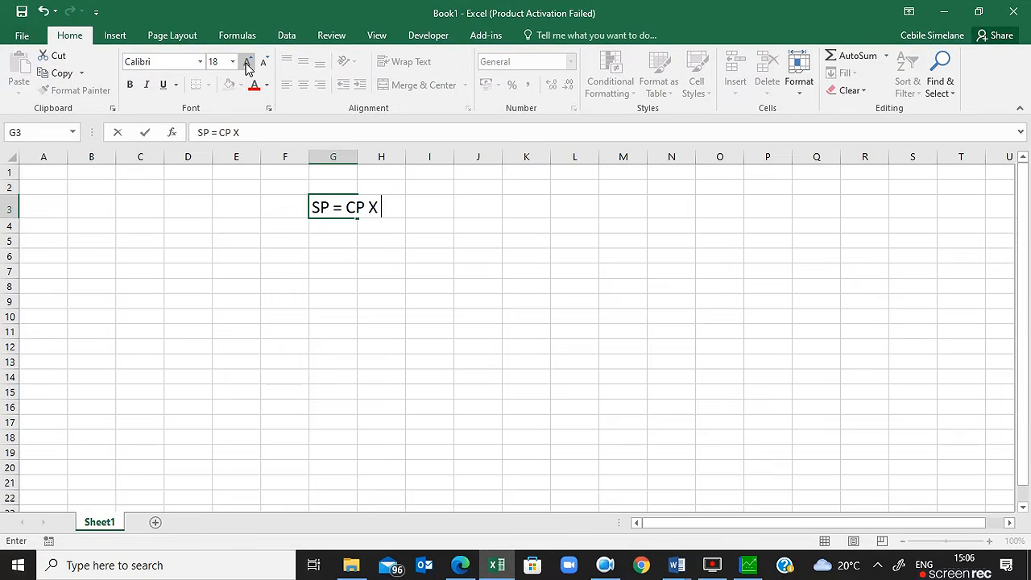
{"action": "type", "text": "100 + X"}
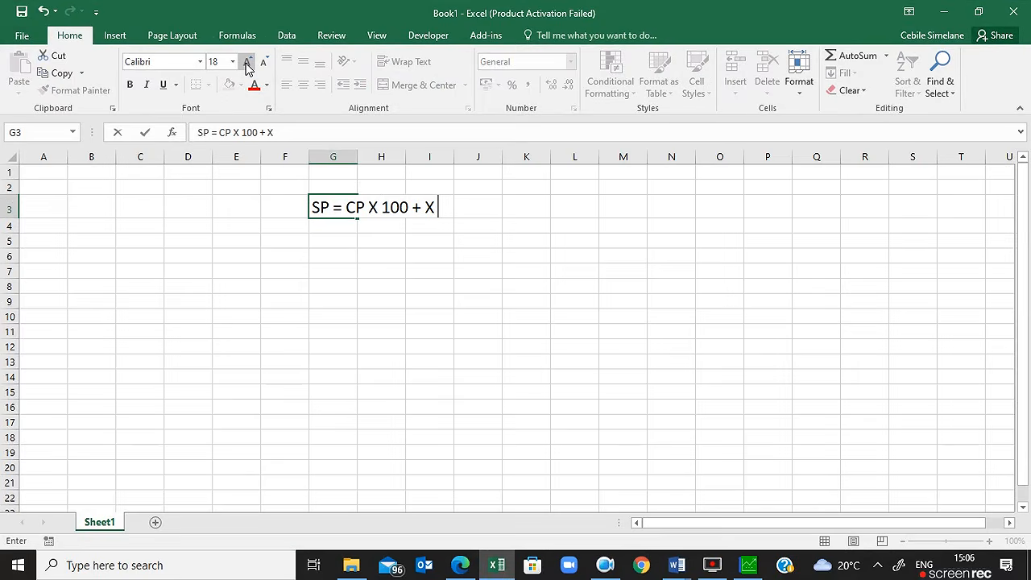
{"action": "type", "text": " /100"}
{"action": "key", "text": "Return"}
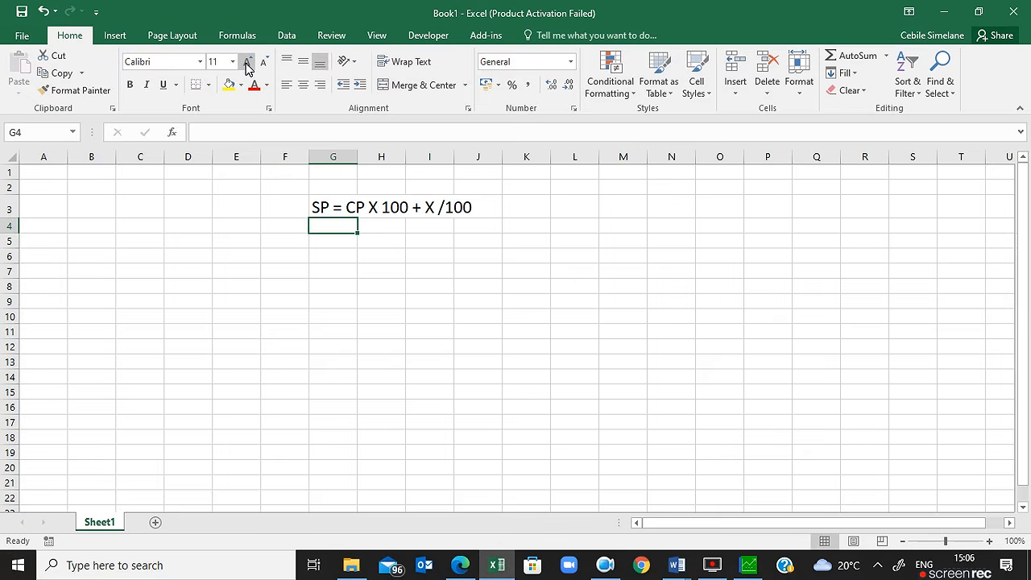
Step: Enter 'SP = CP X 100+43/100' in enlarged text in G5
{"action": "key", "text": "Return"}
{"action": "type", "text": "S"}
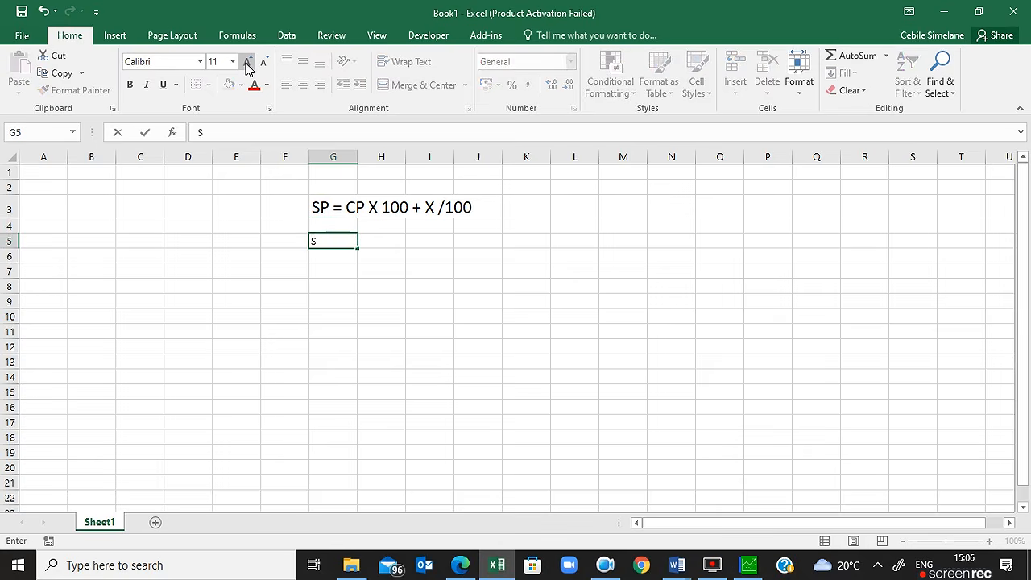
{"action": "left_click", "coordinate": [246, 65]}
{"action": "left_click", "coordinate": [246, 64]}
{"action": "left_click", "coordinate": [246, 64]}
{"action": "left_click", "coordinate": [245, 64]}
{"action": "left_click", "coordinate": [246, 65]}
{"action": "type", "text": "SP ="}
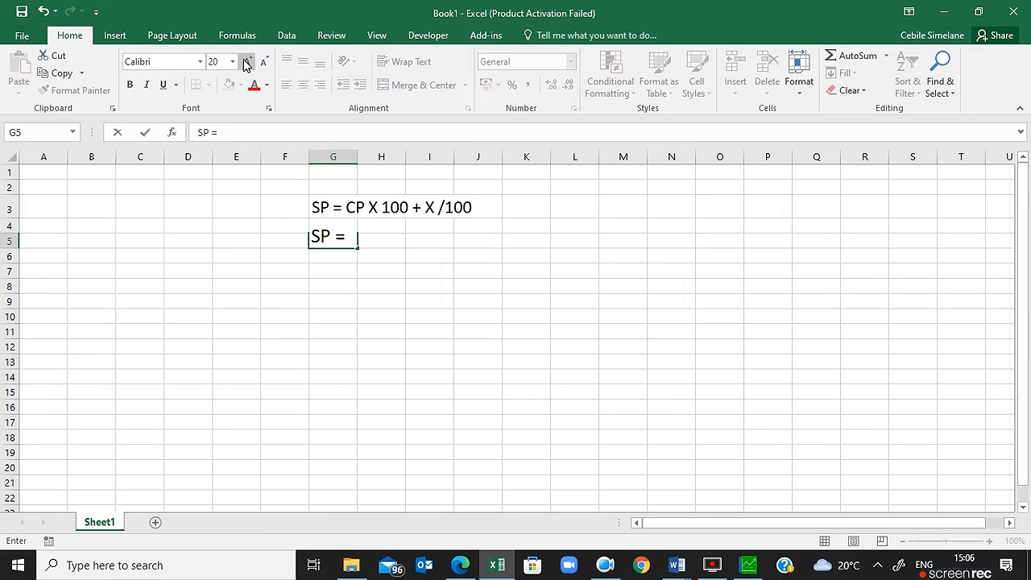
{"action": "type", "text": " CP X 1"}
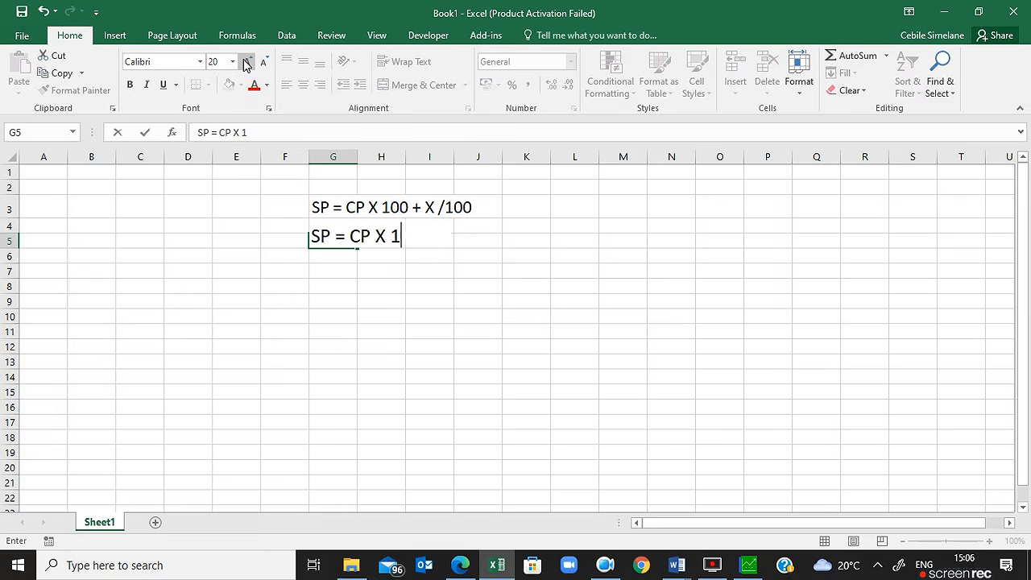
{"action": "type", "text": "00+46"}
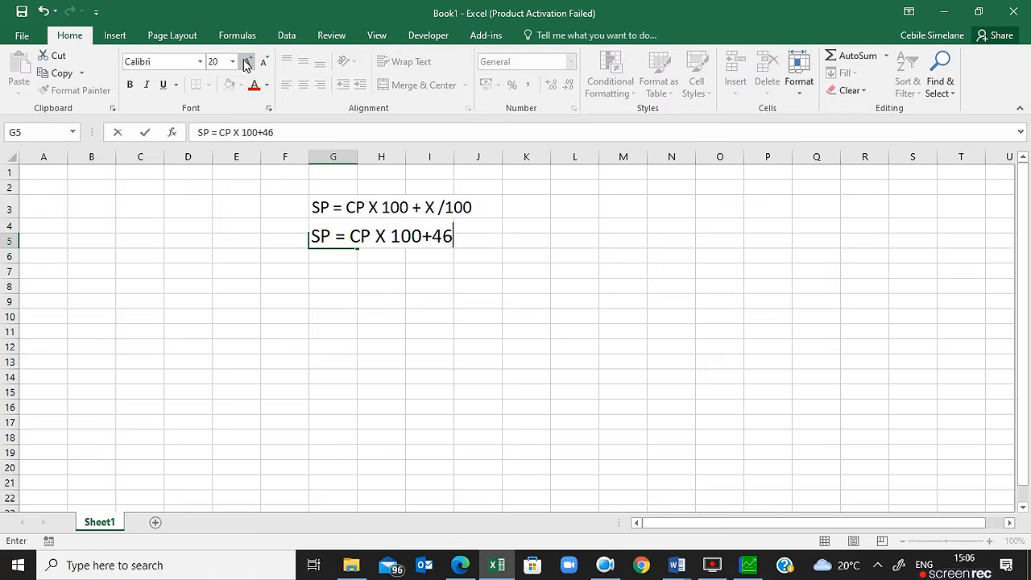
{"action": "key", "text": "BackSpace"}
{"action": "type", "text": "3/100"}
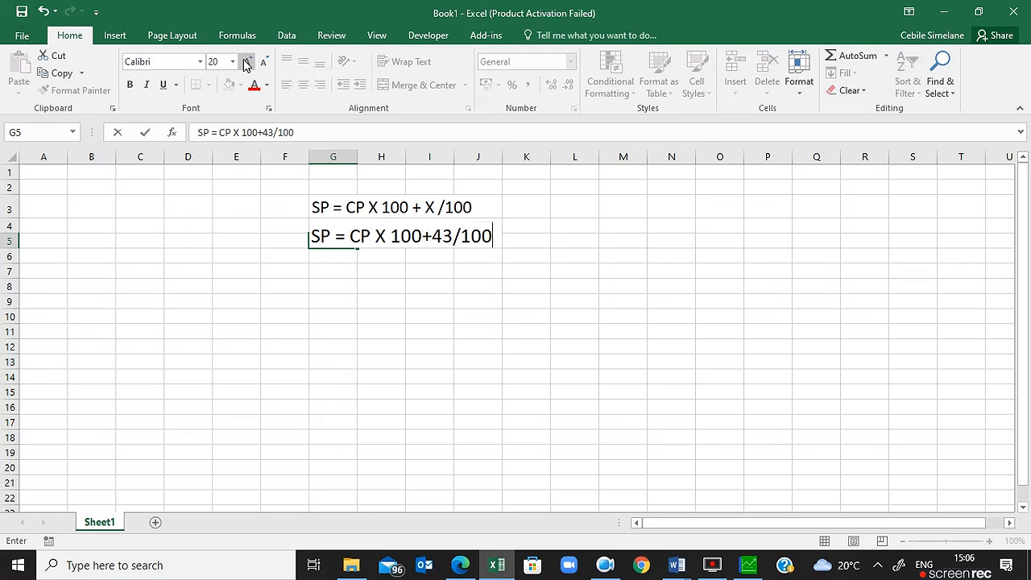
{"action": "key", "text": "Return"}
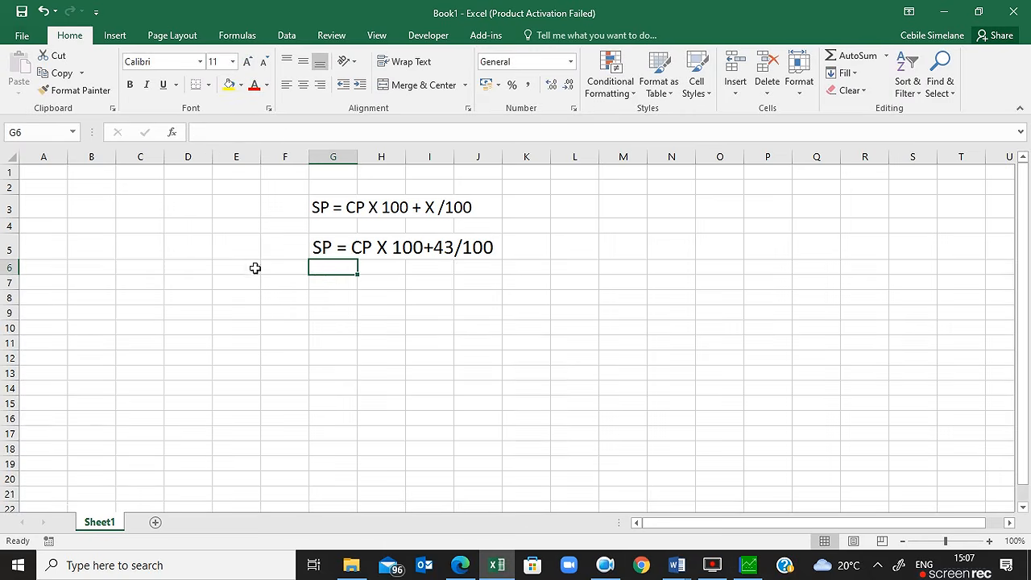
Step: Enter 'SP = CP X 143/100' in enlarged text in G7
{"action": "left_click", "coordinate": [334, 286]}
{"action": "left_click", "coordinate": [247, 63]}
{"action": "left_click", "coordinate": [248, 63]}
{"action": "left_click", "coordinate": [247, 63]}
{"action": "left_click", "coordinate": [247, 63]}
{"action": "type", "text": "="}
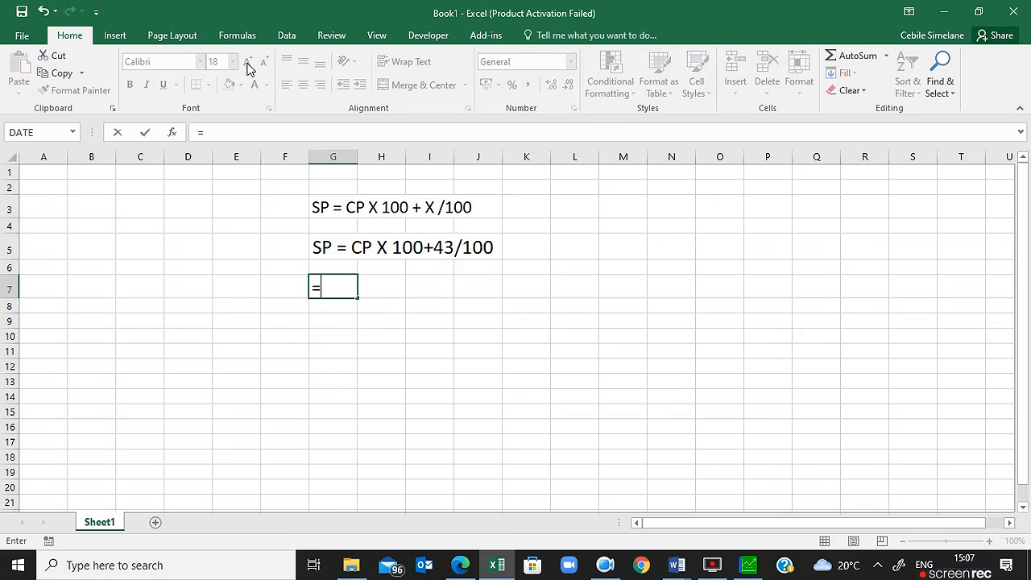
{"action": "key", "text": "BackSpace"}
{"action": "type", "text": "SP"}
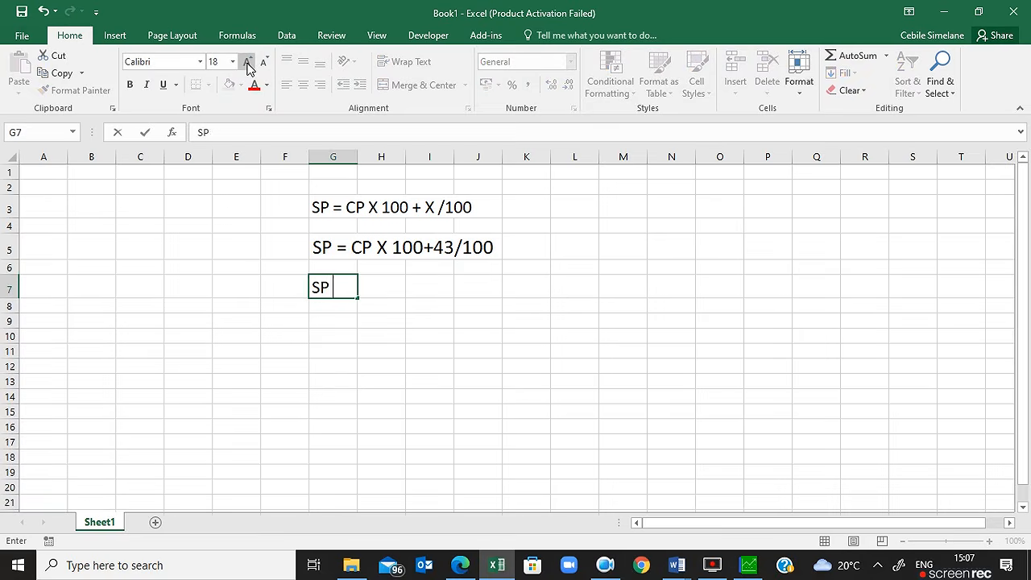
{"action": "type", "text": " = 143/1"}
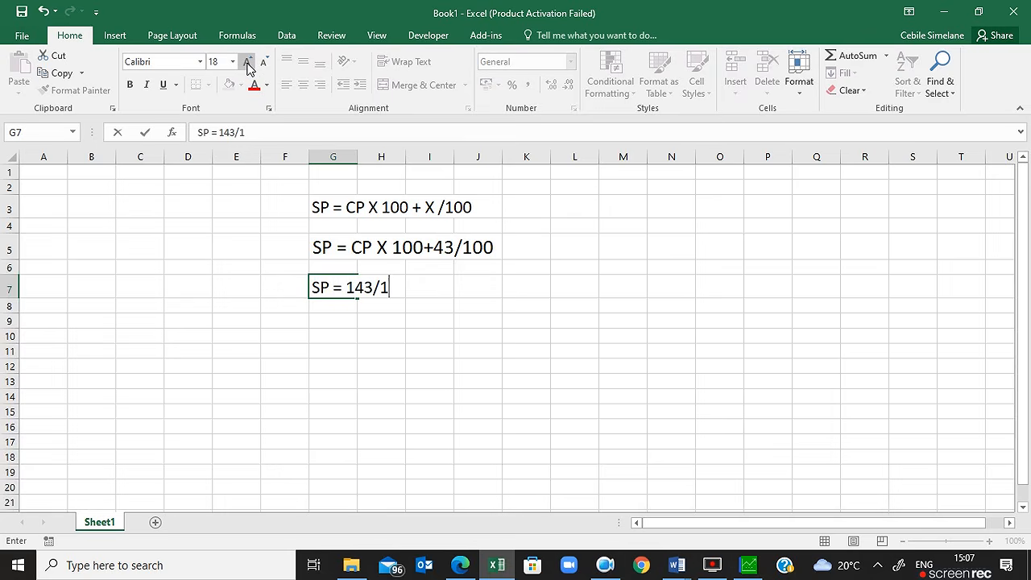
{"action": "key", "text": "BackSpace"}
{"action": "key", "text": "BackSpace"}
{"action": "key", "text": "BackSpace"}
{"action": "key", "text": "BackSpace"}
{"action": "key", "text": "BackSpace"}
{"action": "type", "text": "CP X 143/100"}
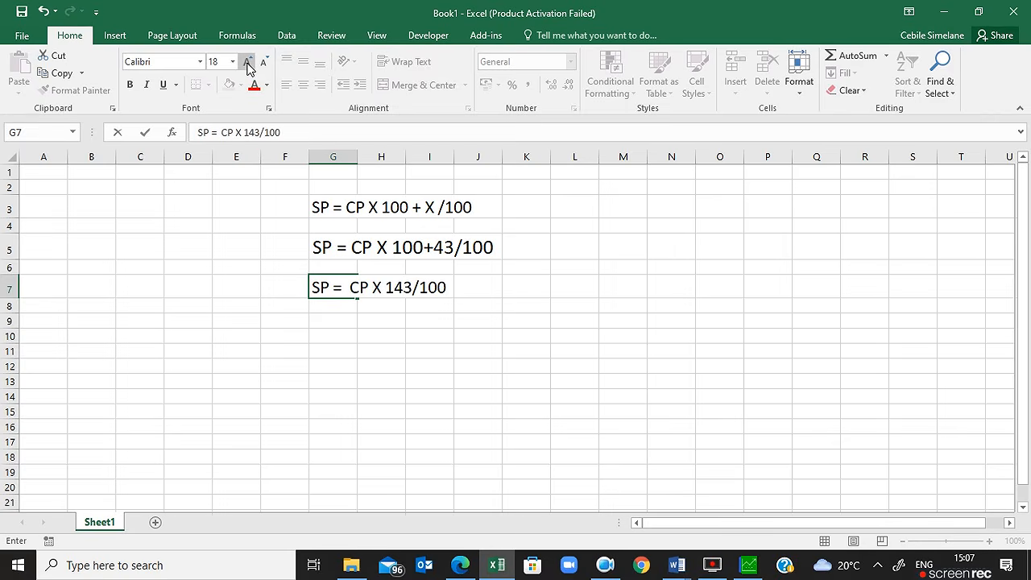
{"action": "left_click", "coordinate": [329, 319]}
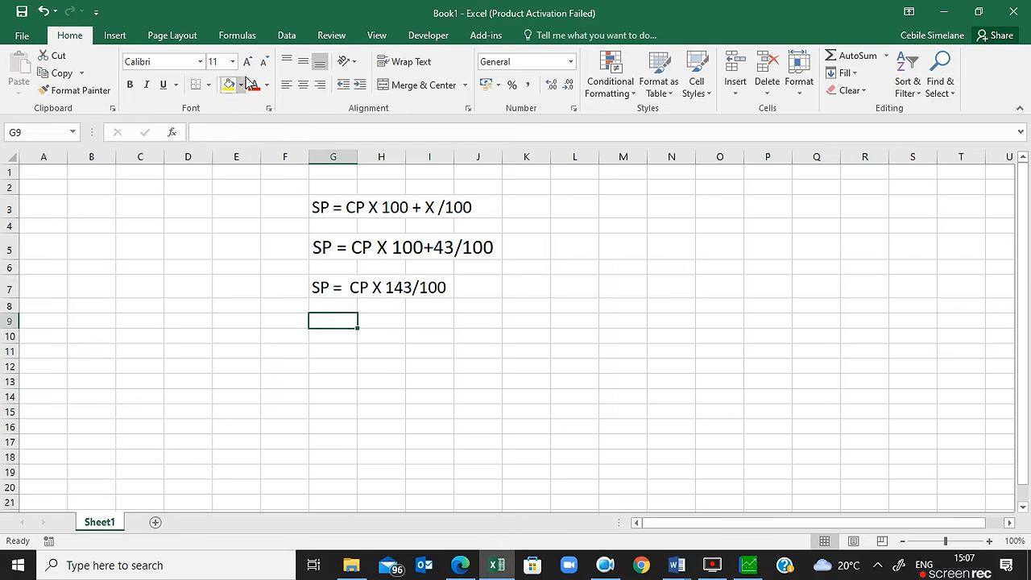
Step: Shade the formula line across G7 to I7 yellow
{"action": "left_click", "coordinate": [345, 295]}
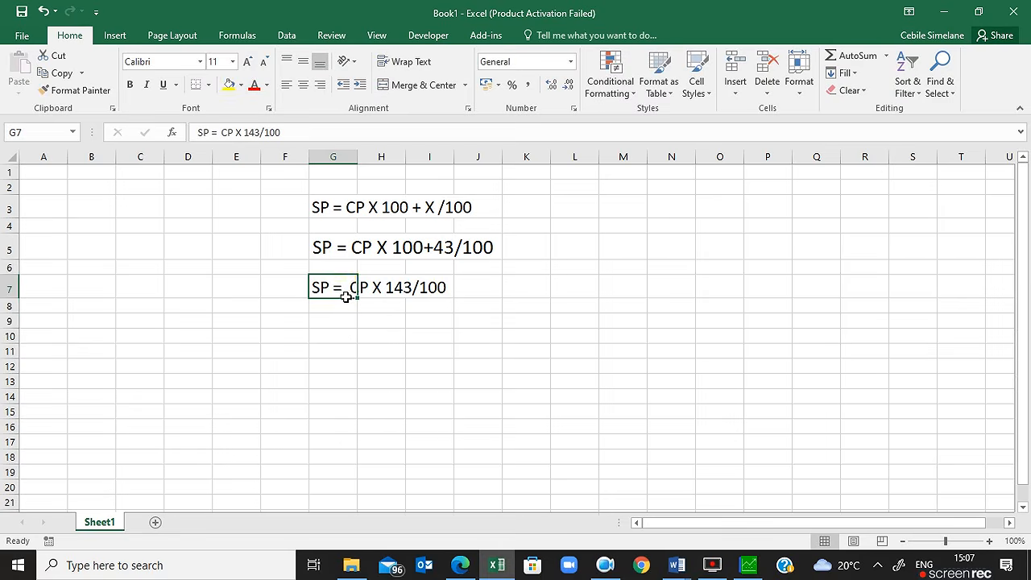
{"action": "left_click", "coordinate": [228, 84]}
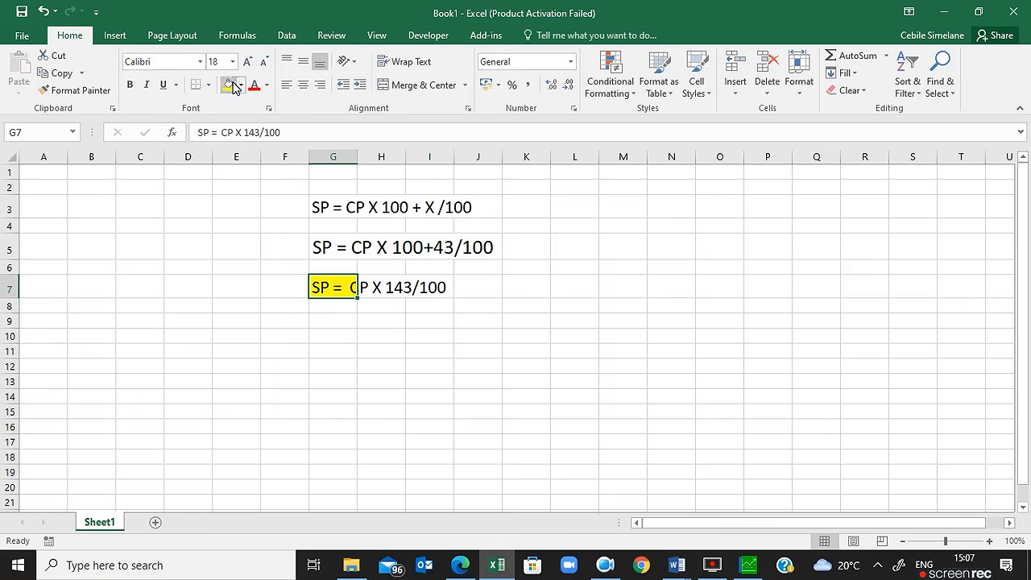
{"action": "left_click", "coordinate": [371, 322]}
{"action": "left_click_drag", "start_coordinate": [346, 292], "coordinate": [427, 286]}
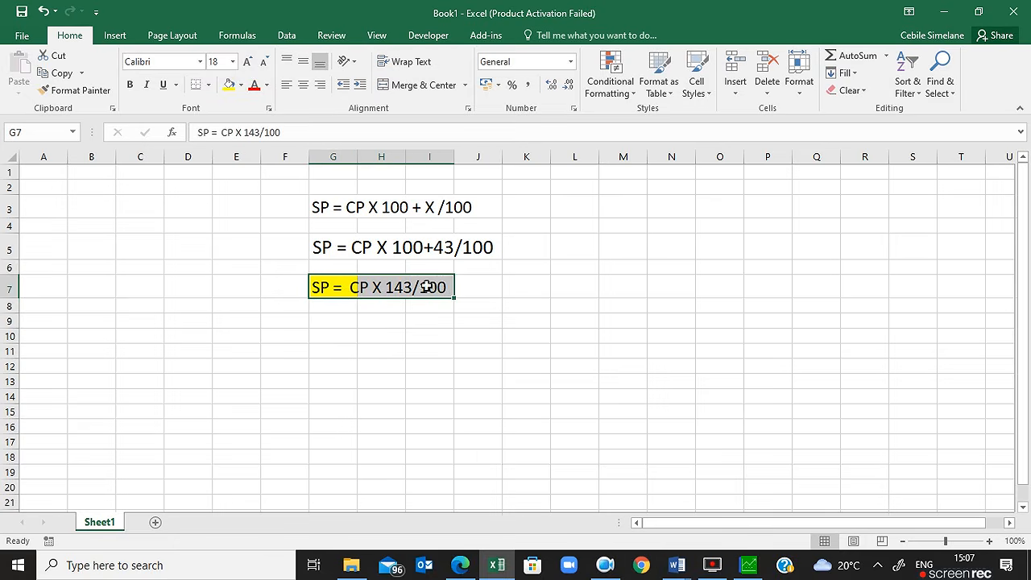
{"action": "left_click", "coordinate": [229, 83]}
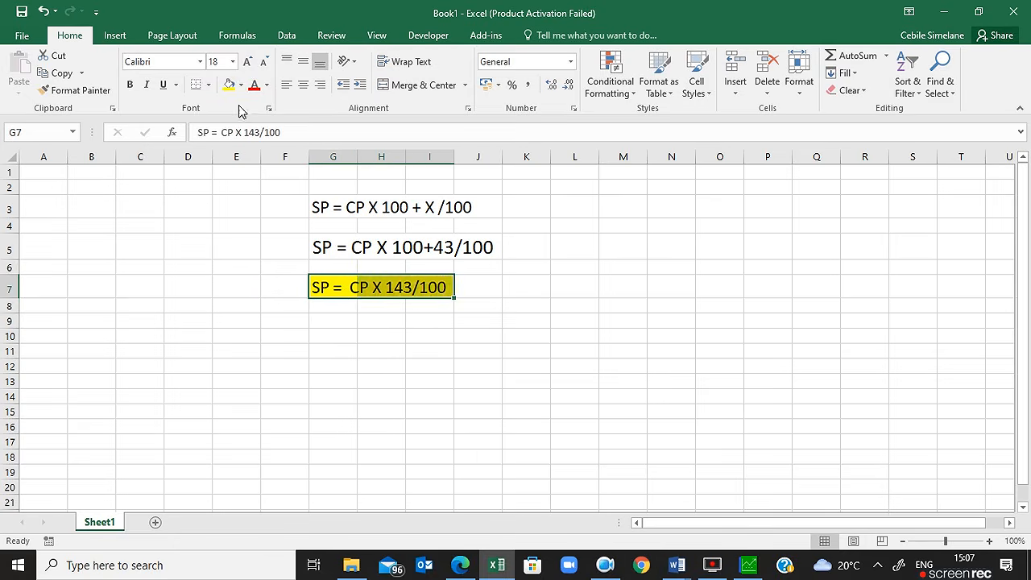
Step: Enlarge the font in G11 and check the item's cost price in Pastel
{"action": "left_click", "coordinate": [338, 348]}
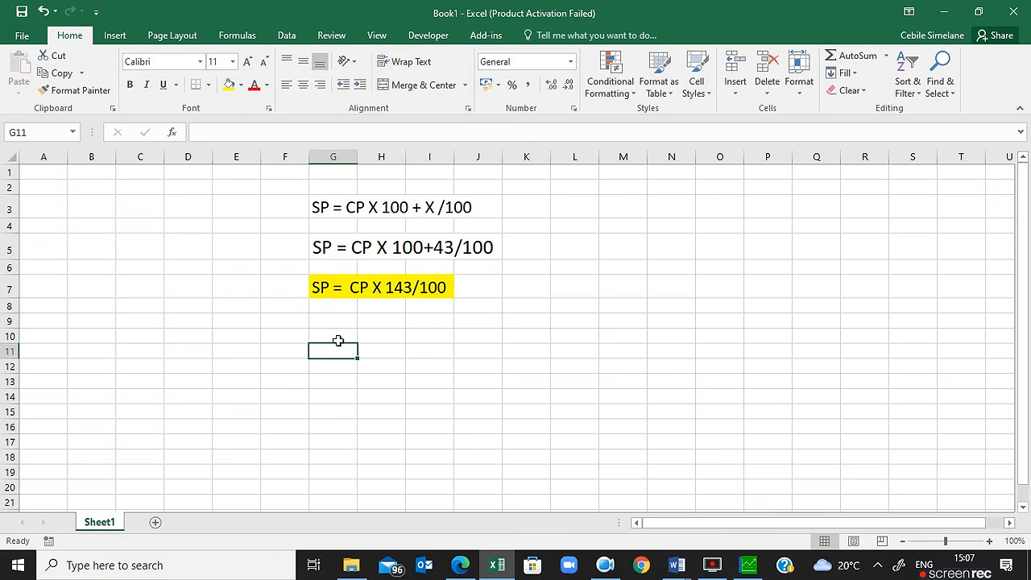
{"action": "left_click", "coordinate": [247, 62]}
{"action": "left_click", "coordinate": [248, 62]}
{"action": "left_click", "coordinate": [247, 62]}
{"action": "left_click", "coordinate": [247, 62]}
{"action": "left_click", "coordinate": [247, 62]}
{"action": "left_click", "coordinate": [247, 62]}
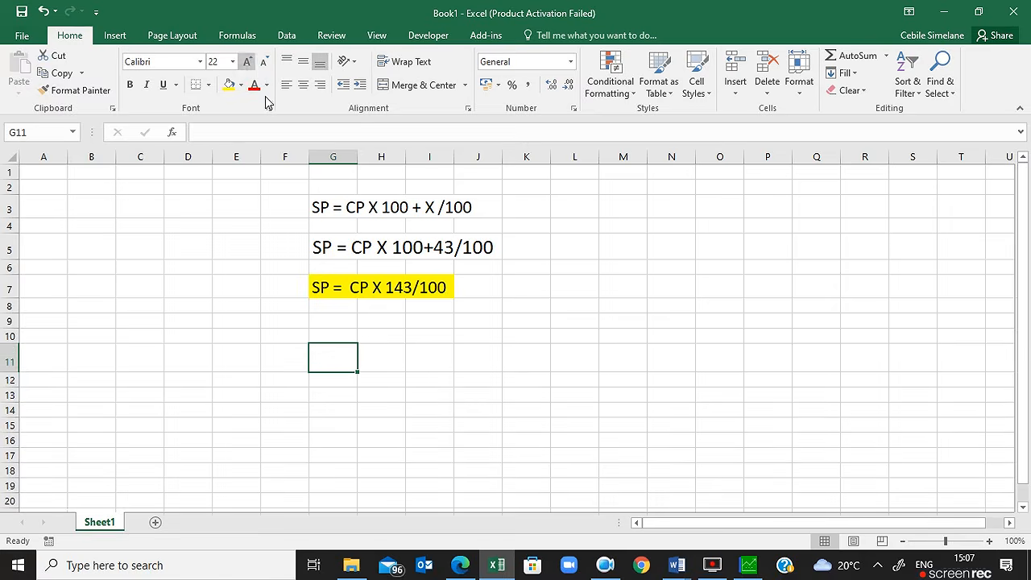
{"action": "left_click", "coordinate": [748, 565]}
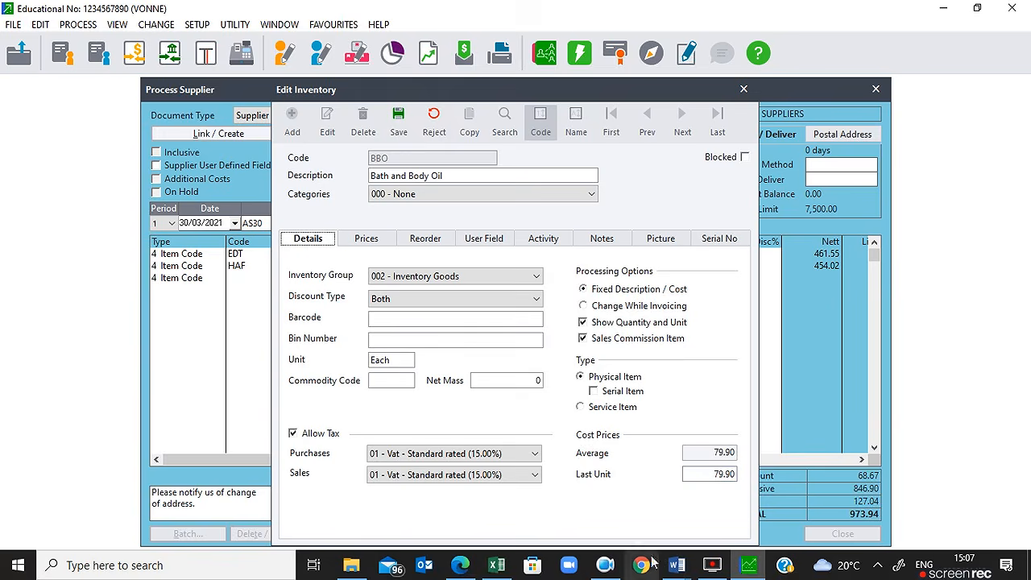
{"action": "left_click", "coordinate": [497, 565]}
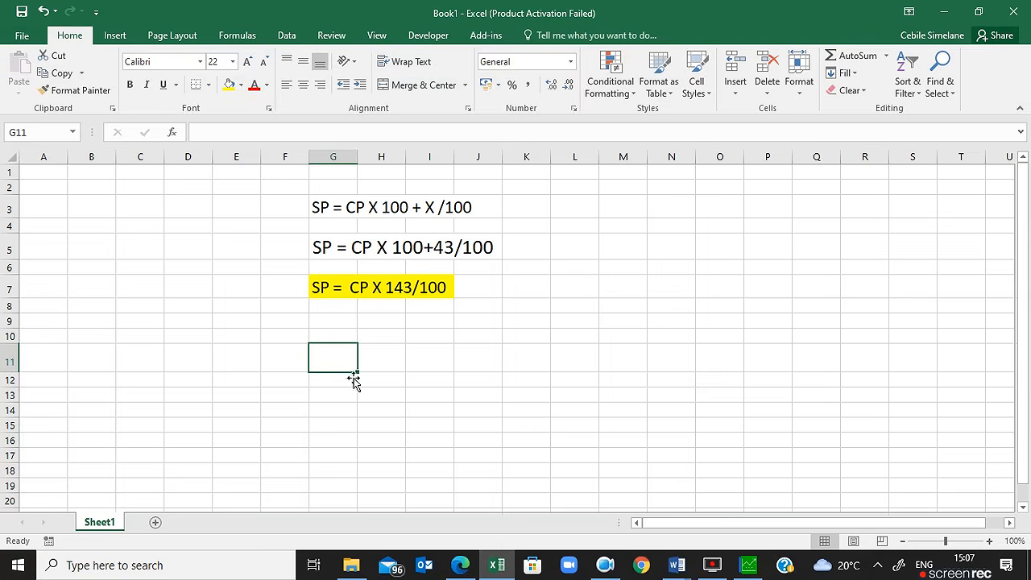
Step: Enter 'SP = 79.90 X 143/100' in G11 and put an '=' label in G13
{"action": "type", "text": "SP "}
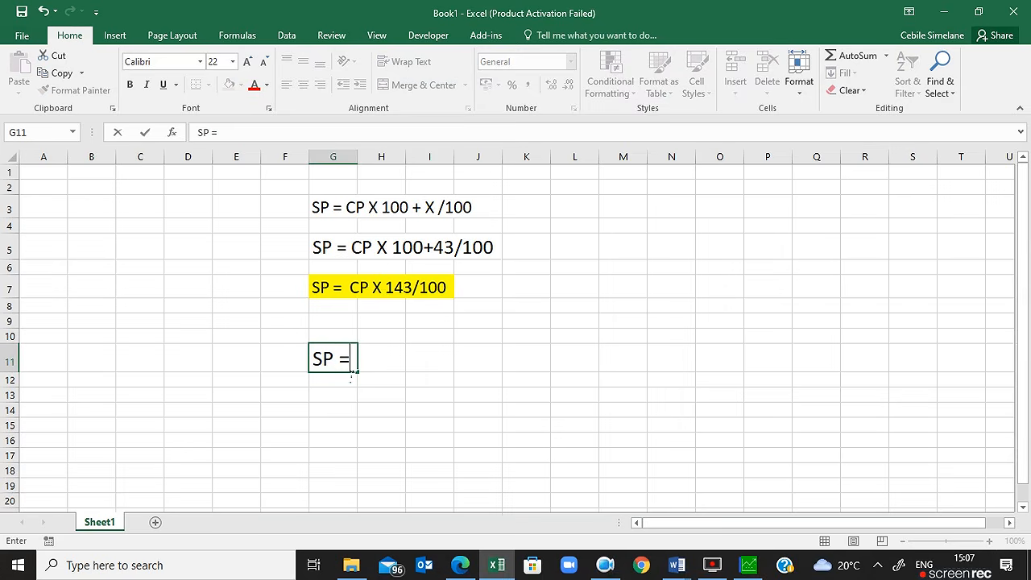
{"action": "type", "text": "= 79.90 X 1"}
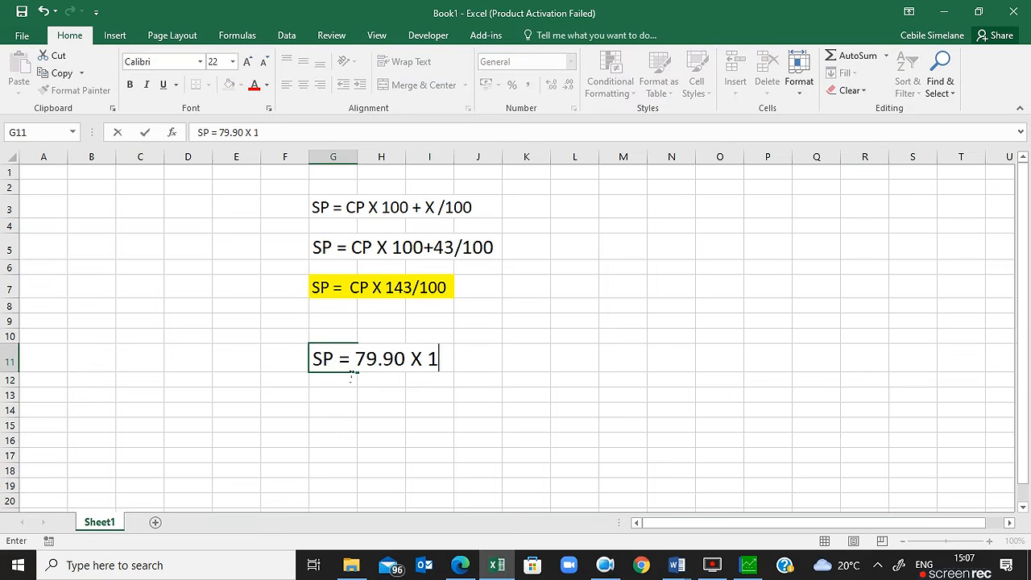
{"action": "type", "text": "43/100"}
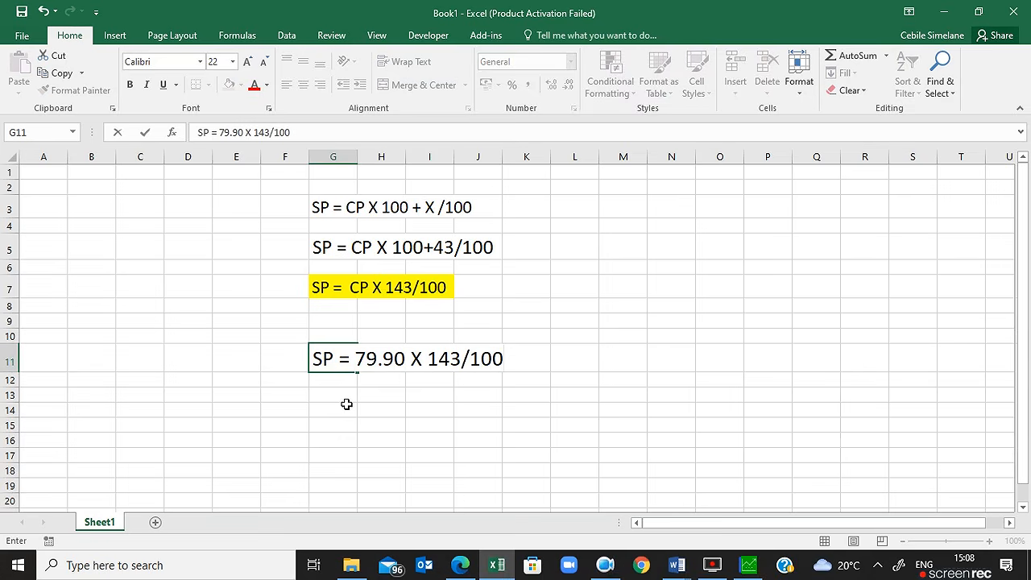
{"action": "left_click", "coordinate": [346, 402]}
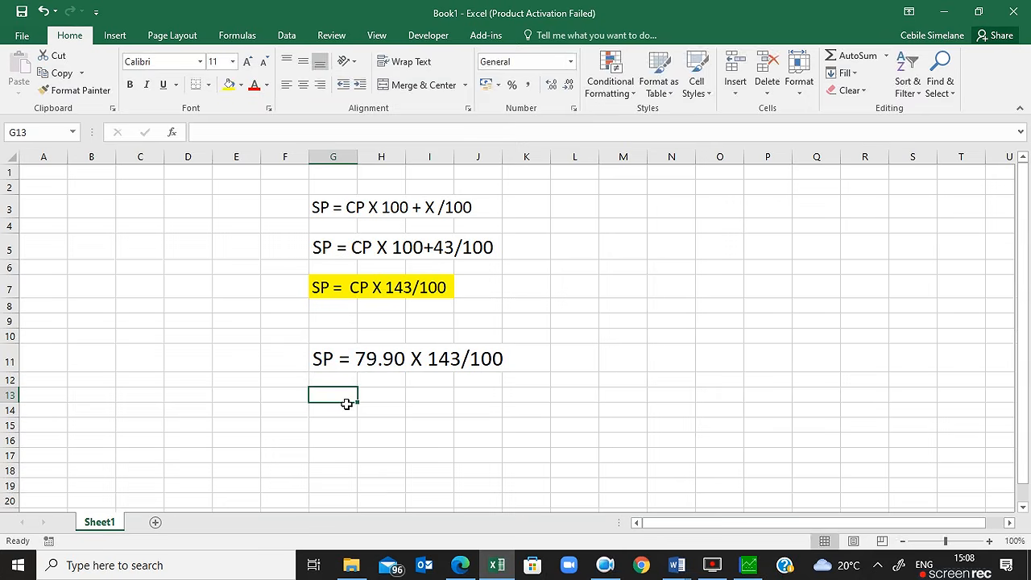
{"action": "type", "text": "="}
{"action": "key", "text": "Tab"}
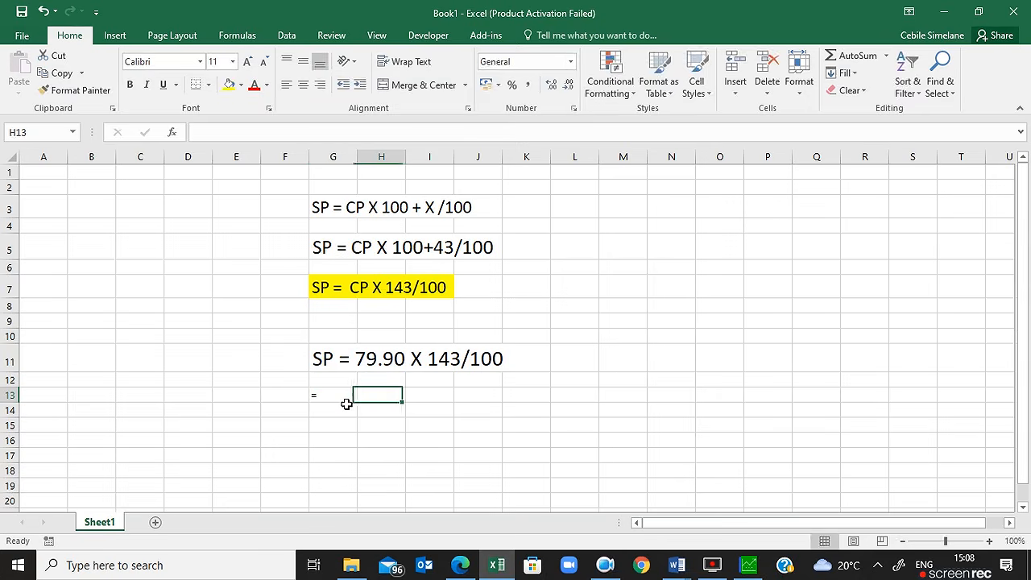
Step: Calculate =79.90*143/100 in H13 and enlarge the result's font
{"action": "type", "text": "="}
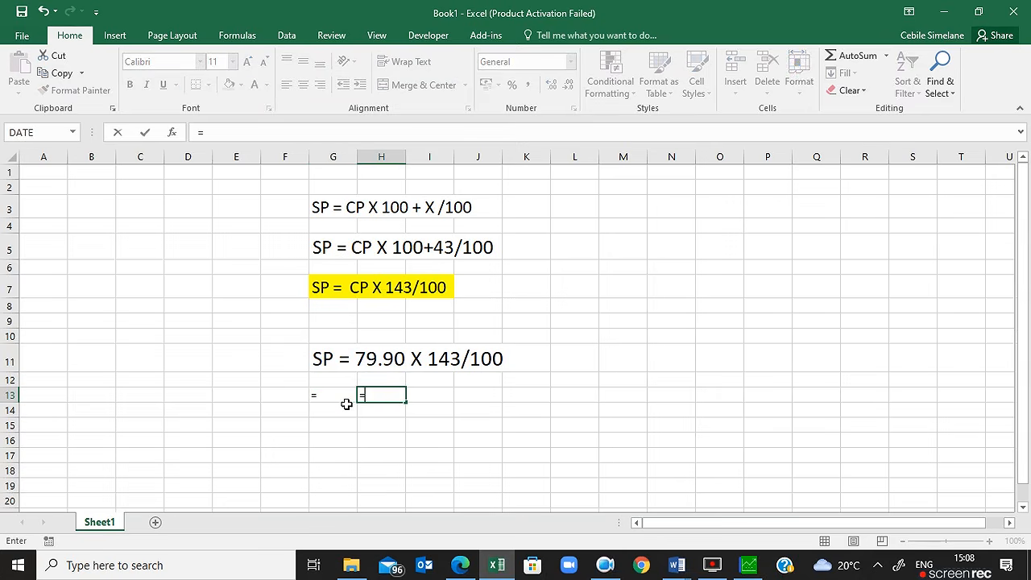
{"action": "type", "text": "79.90*143/100"}
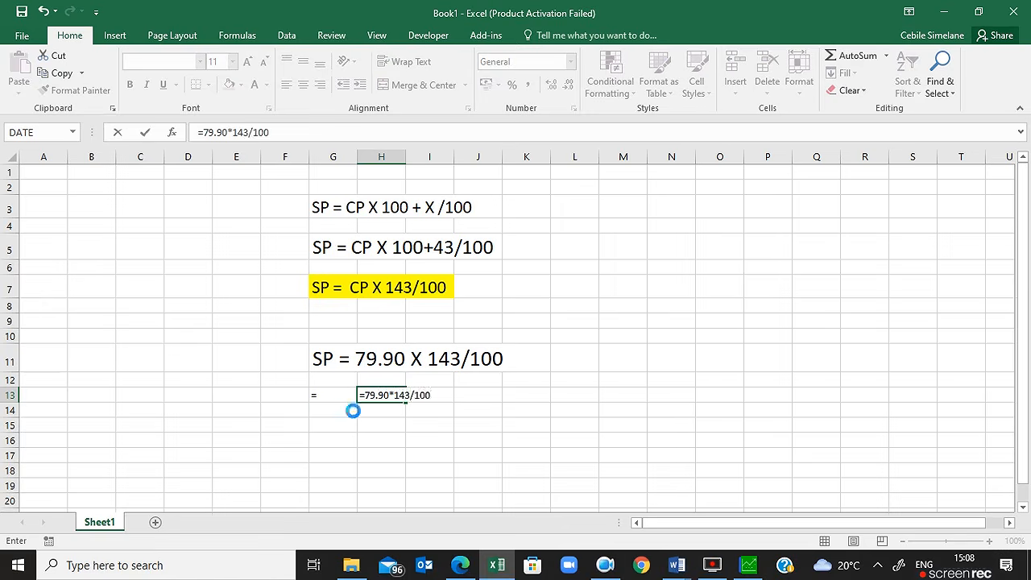
{"action": "left_click", "coordinate": [348, 409]}
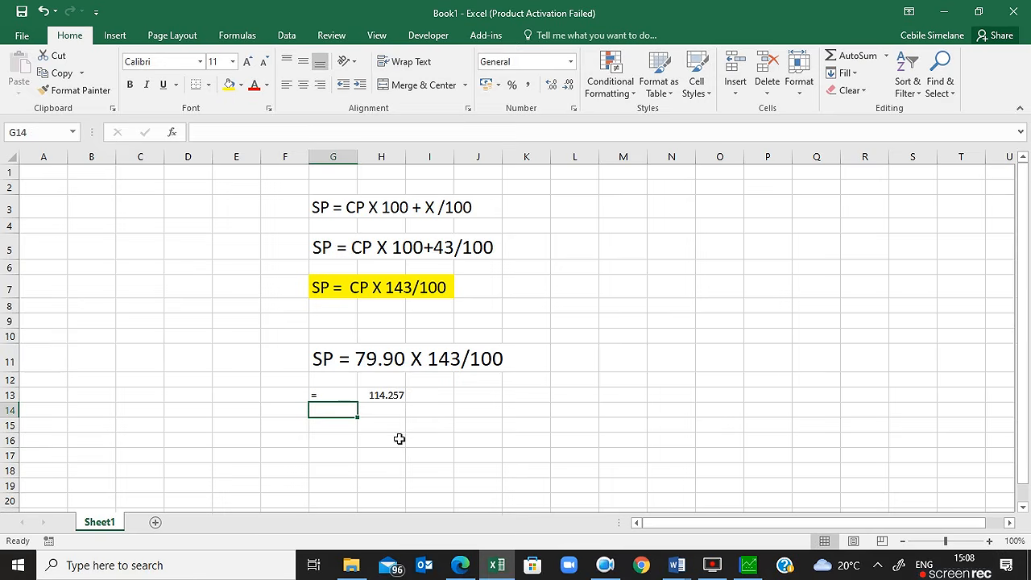
{"action": "left_click", "coordinate": [394, 396]}
{"action": "left_click", "coordinate": [247, 62]}
{"action": "left_click", "coordinate": [247, 62]}
{"action": "left_click", "coordinate": [247, 62]}
{"action": "left_click", "coordinate": [248, 62]}
{"action": "left_click", "coordinate": [247, 62]}
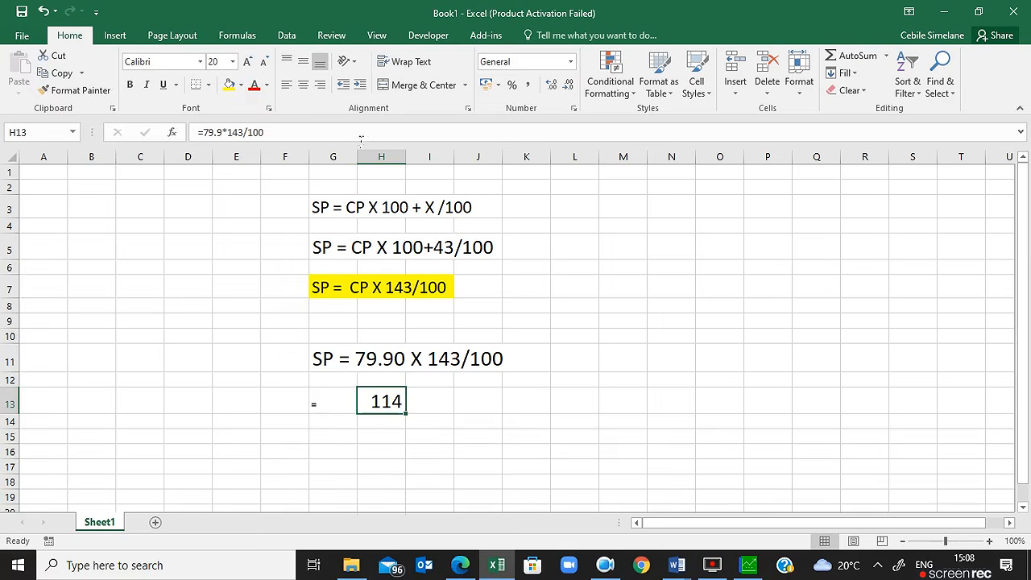
Step: Widen column H, show the result as 114.26 with two decimals, and return to Pastel
{"action": "left_click_drag", "start_coordinate": [407, 168], "coordinate": [441, 168]}
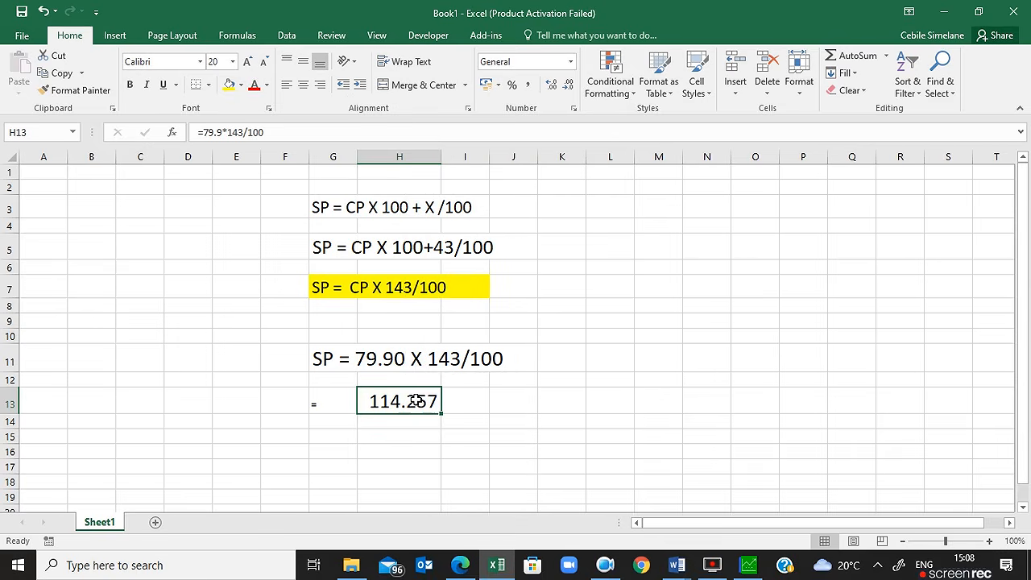
{"action": "left_click", "coordinate": [552, 84]}
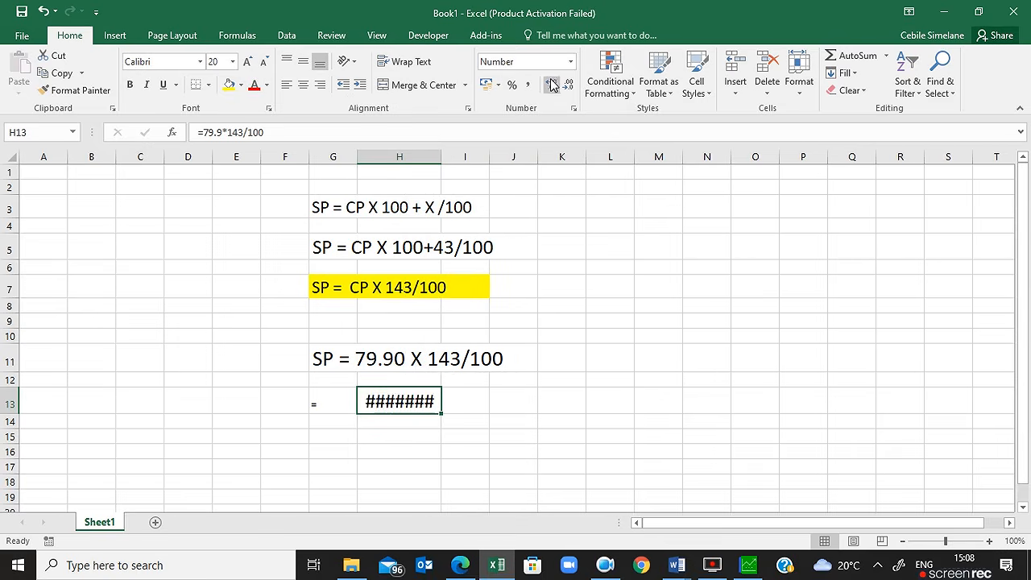
{"action": "left_click", "coordinate": [568, 85]}
{"action": "left_click", "coordinate": [568, 86]}
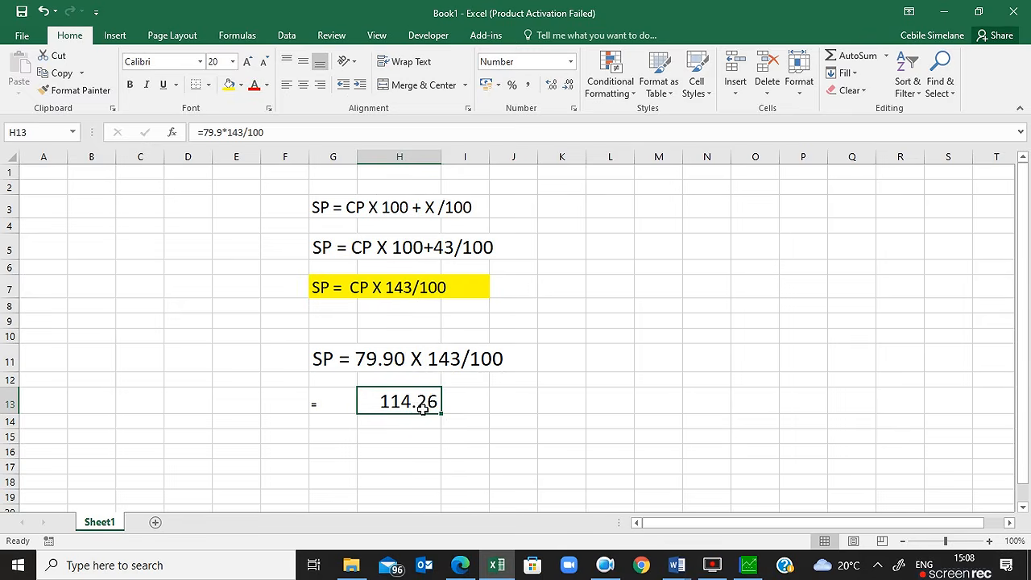
{"action": "left_click", "coordinate": [749, 565]}
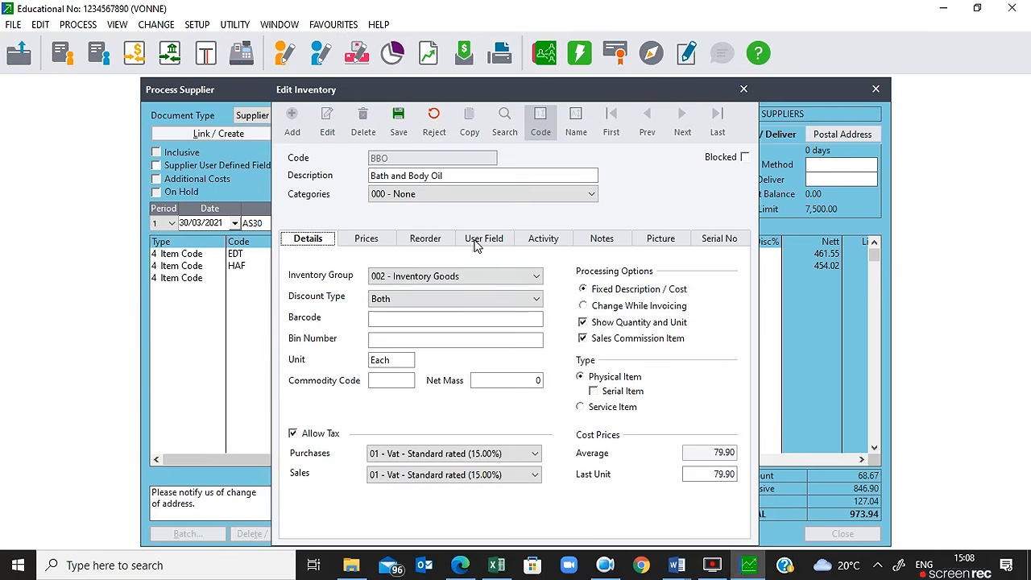
Step: Give Bath and Body Oil a 114.26 Price List 1 exclusive price, save, and close the editor
{"action": "left_click", "coordinate": [367, 240]}
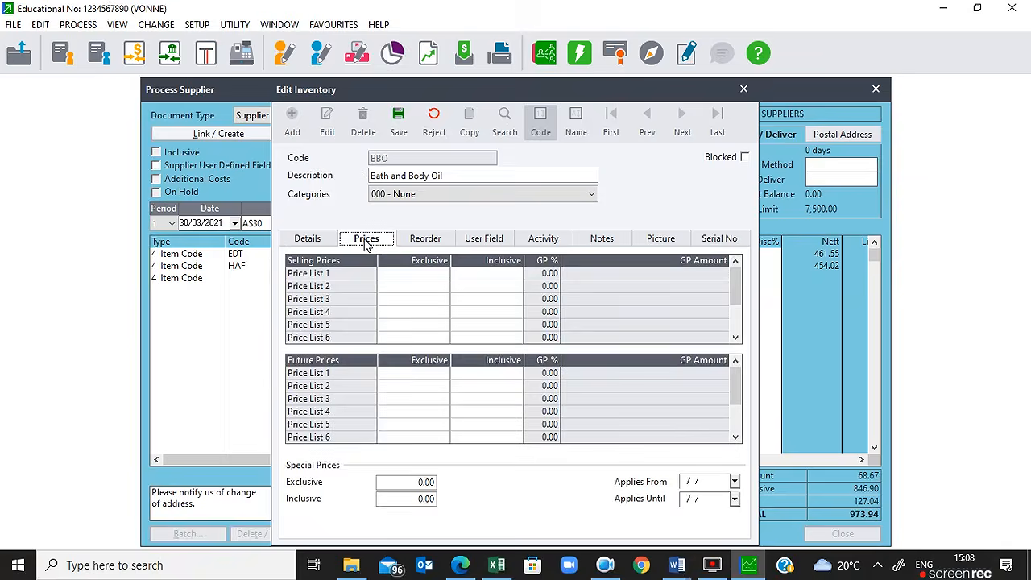
{"action": "left_click", "coordinate": [446, 275]}
{"action": "type", "text": "114.26"}
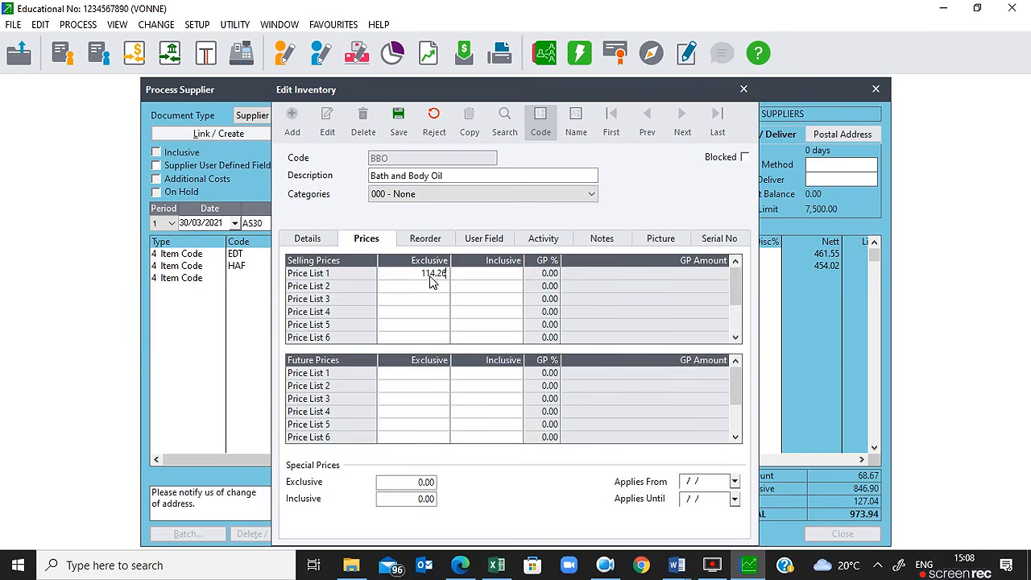
{"action": "key", "text": "Tab"}
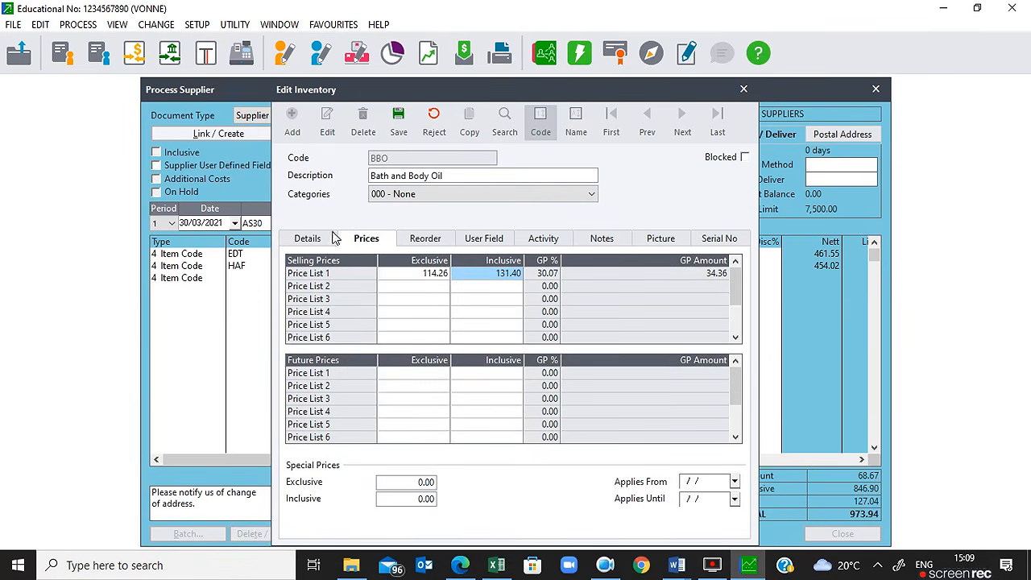
{"action": "left_click", "coordinate": [299, 240]}
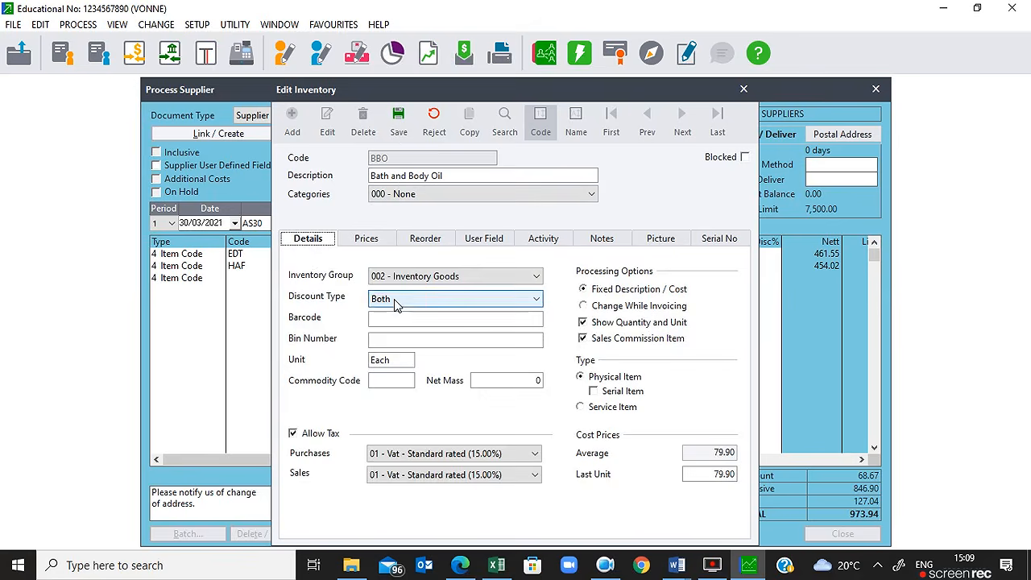
{"action": "left_click", "coordinate": [371, 241]}
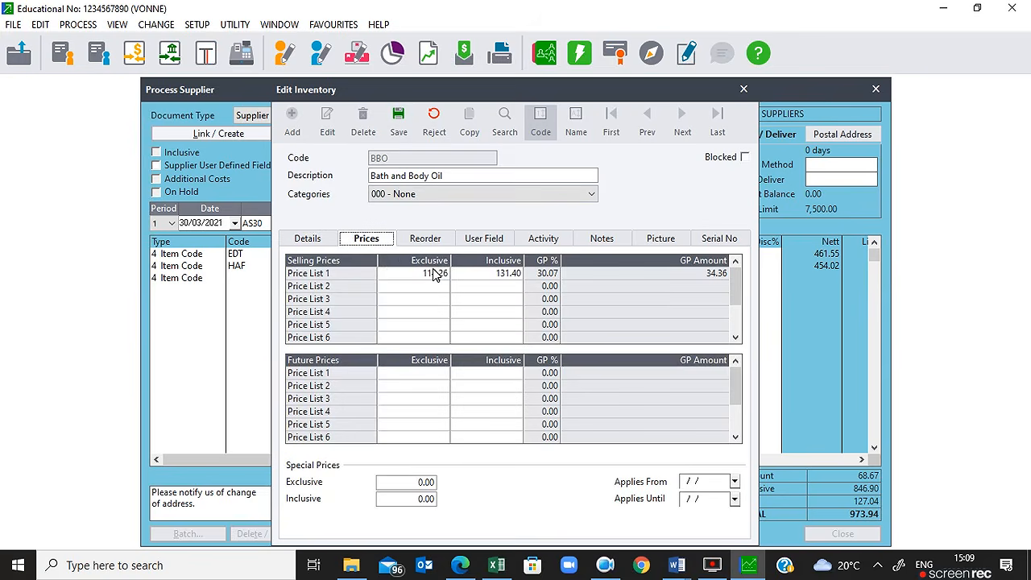
{"action": "left_click", "coordinate": [397, 124]}
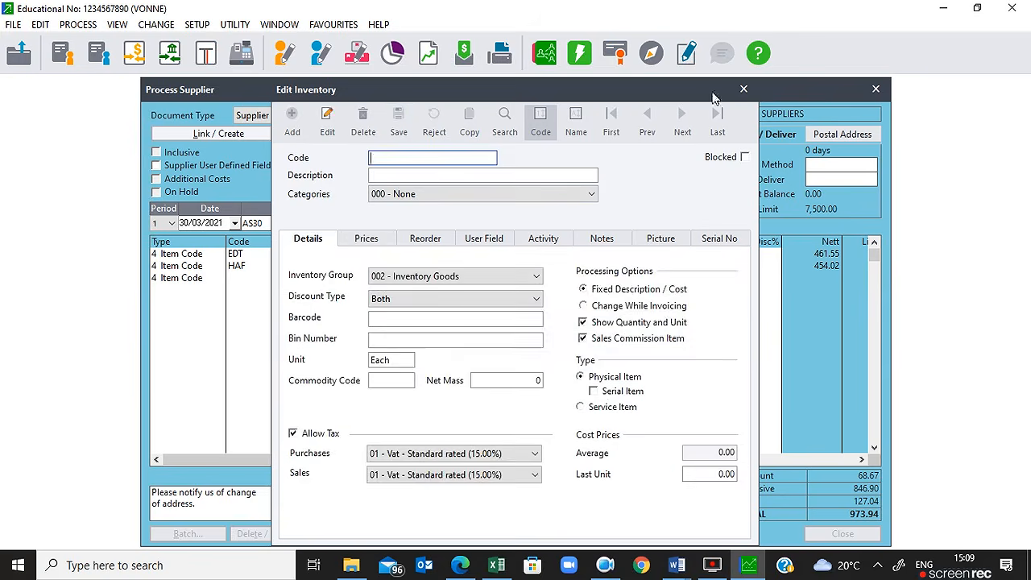
{"action": "left_click", "coordinate": [746, 98]}
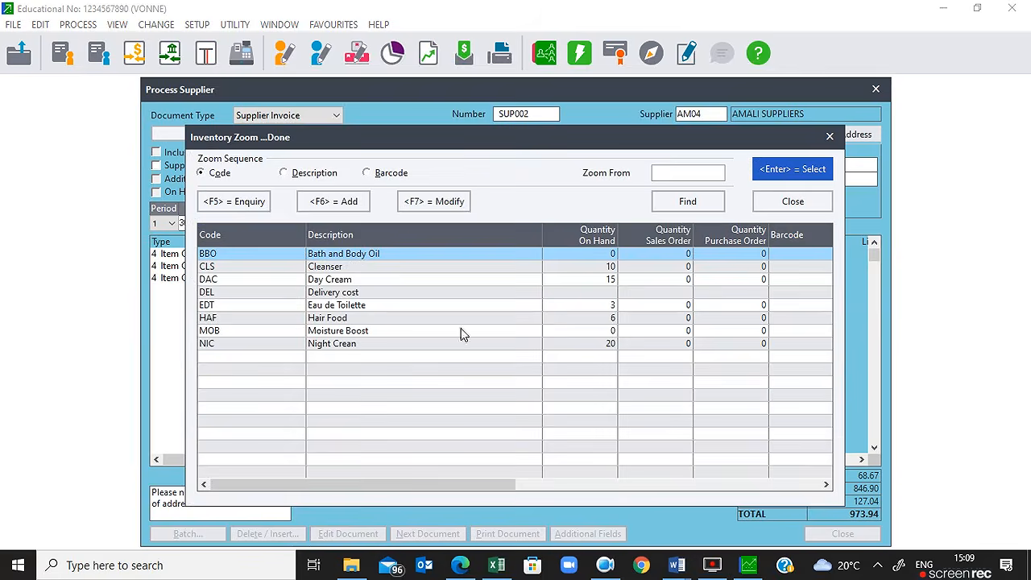
Step: Add Bath and Body Oil to SUP002 with quantity 9 at 79.90
{"action": "double_click", "coordinate": [357, 253]}
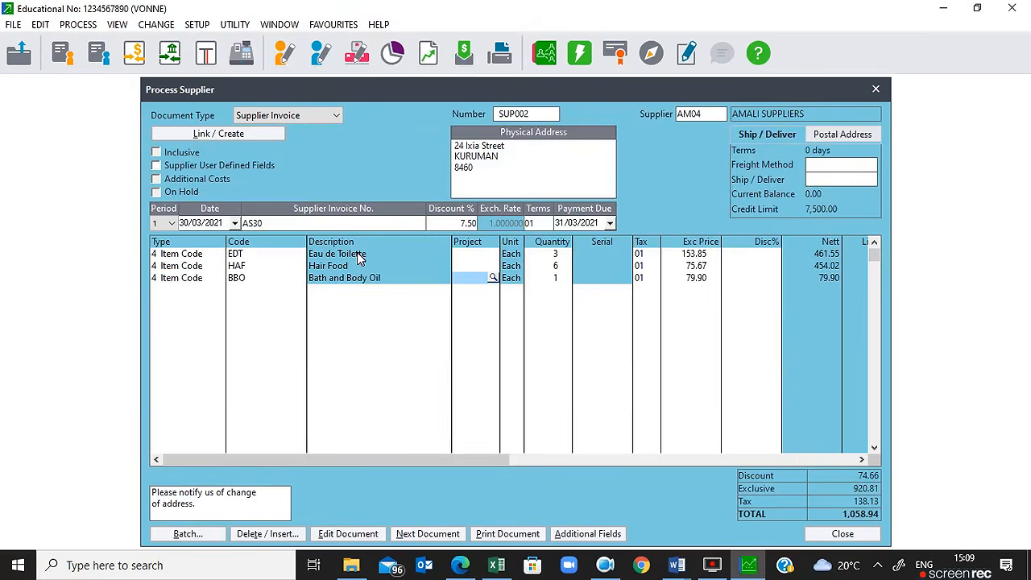
{"action": "key", "text": "Tab"}
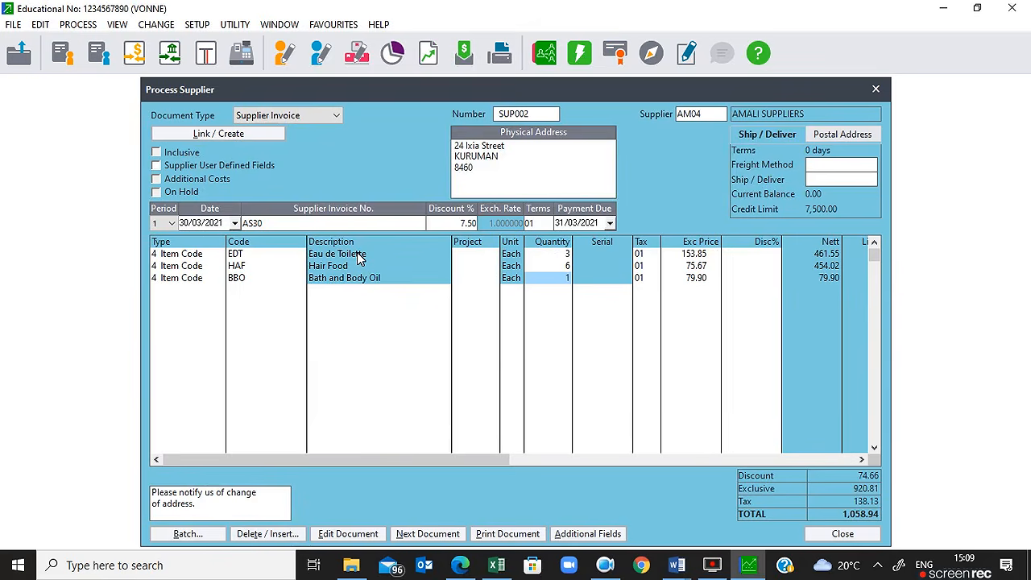
{"action": "type", "text": "9"}
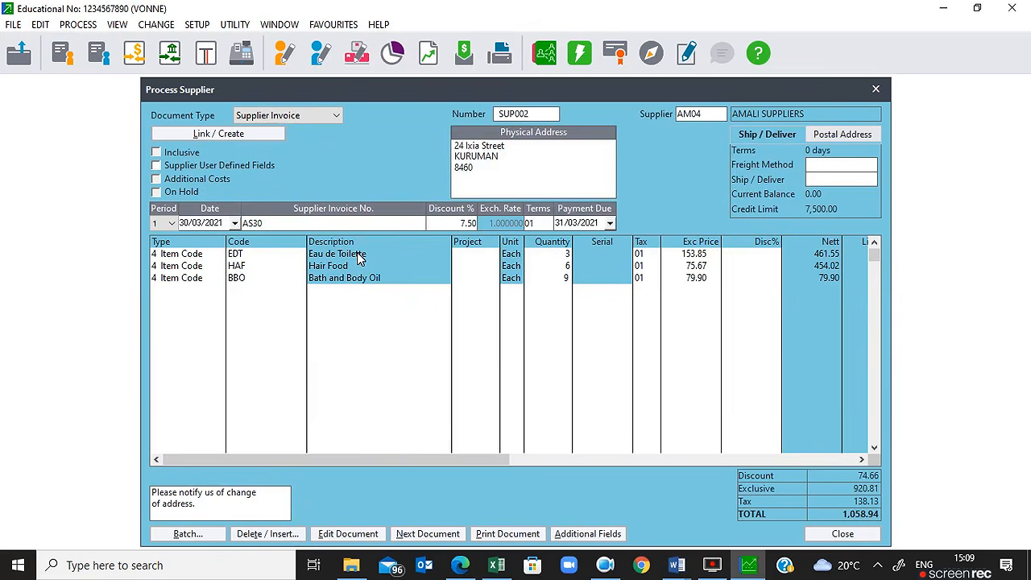
{"action": "key", "text": "Tab"}
{"action": "key", "text": "Tab"}
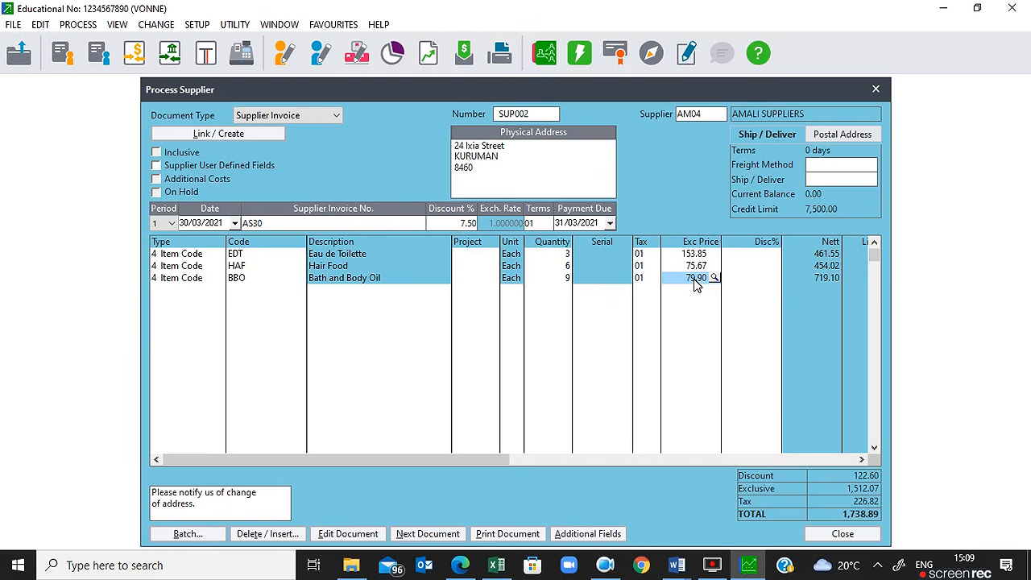
{"action": "key", "text": "Tab"}
{"action": "key", "text": "Tab"}
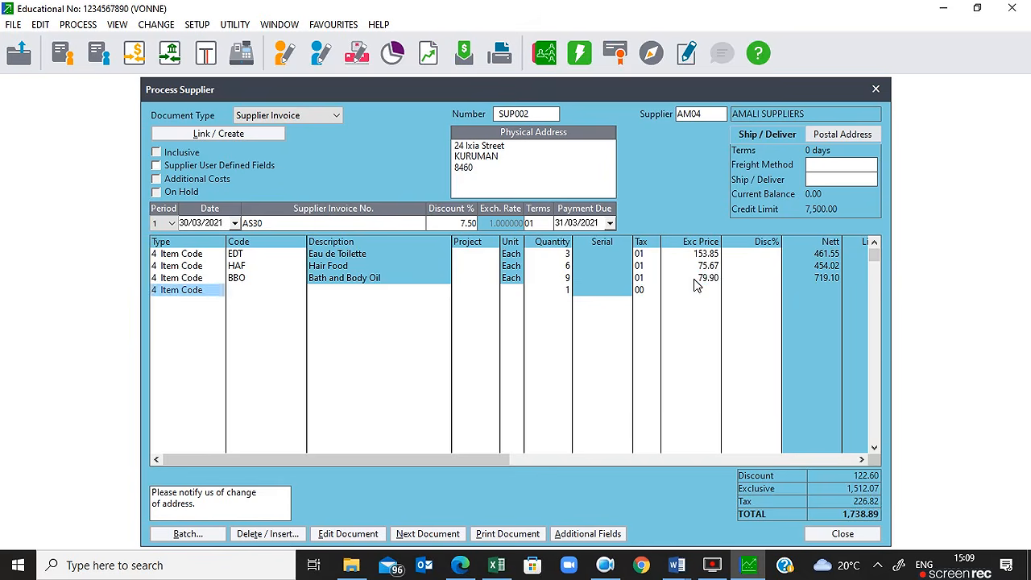
{"action": "key", "text": "Tab"}
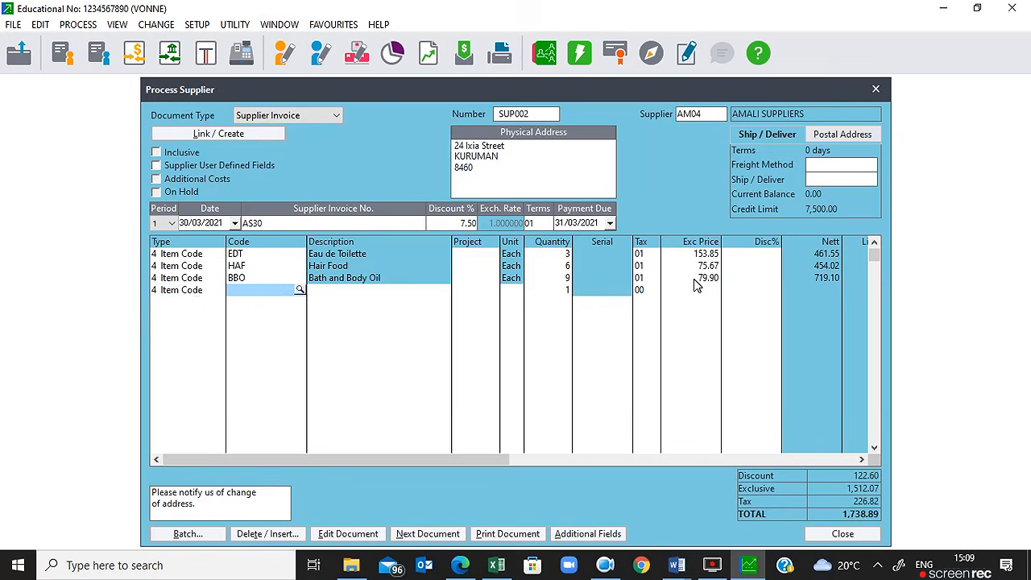
Step: Add Moisture Boost on a new line with quantity 12 at 193.21
{"action": "key", "text": "Return"}
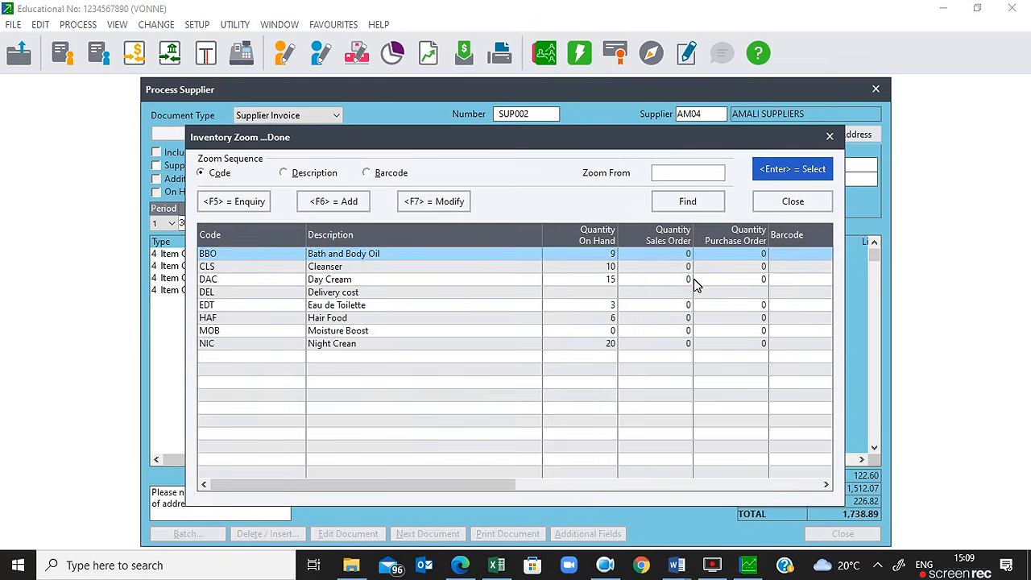
{"action": "key", "text": "Down"}
{"action": "key", "text": "Down"}
{"action": "key", "text": "Down"}
{"action": "key", "text": "Down"}
{"action": "key", "text": "Down"}
{"action": "key", "text": "Down"}
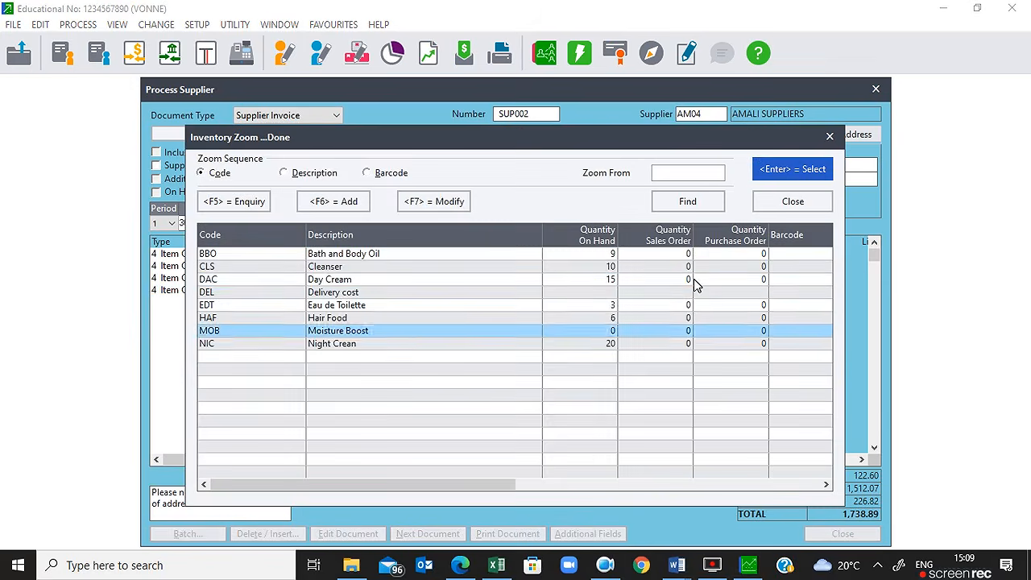
{"action": "key", "text": "Escape"}
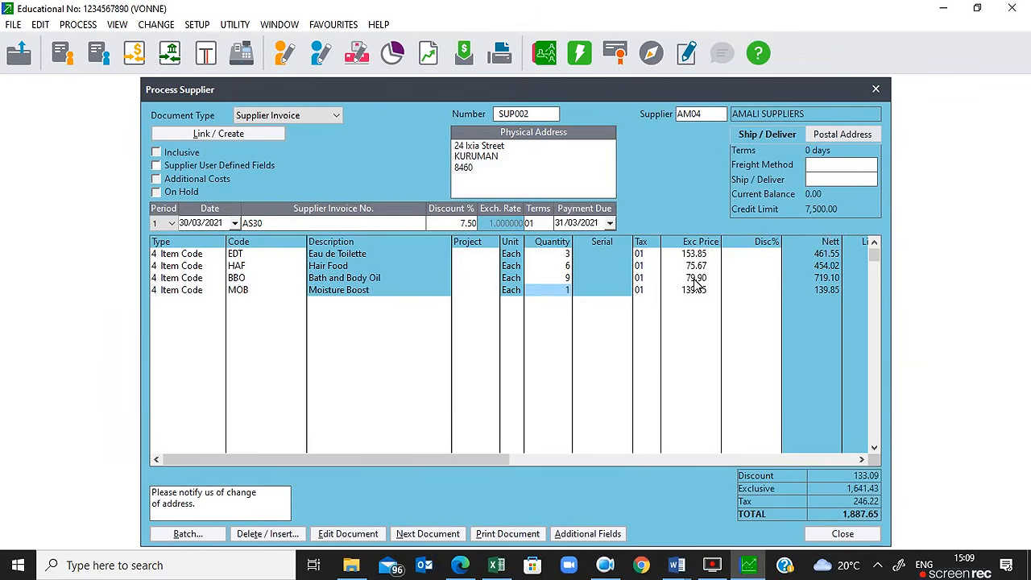
{"action": "type", "text": "12"}
{"action": "key", "text": "Tab"}
{"action": "key", "text": "Tab"}
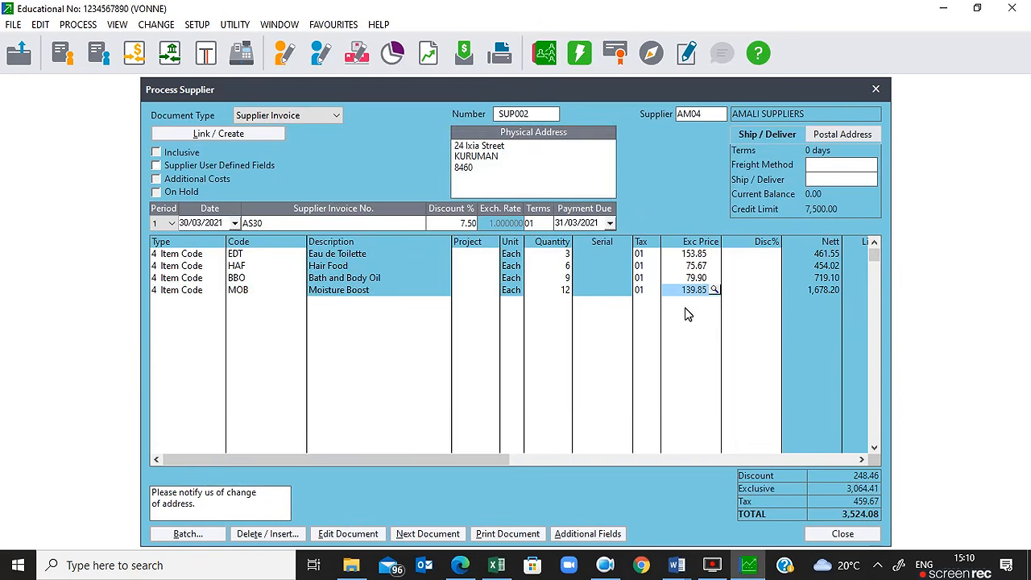
{"action": "type", "text": "15"}
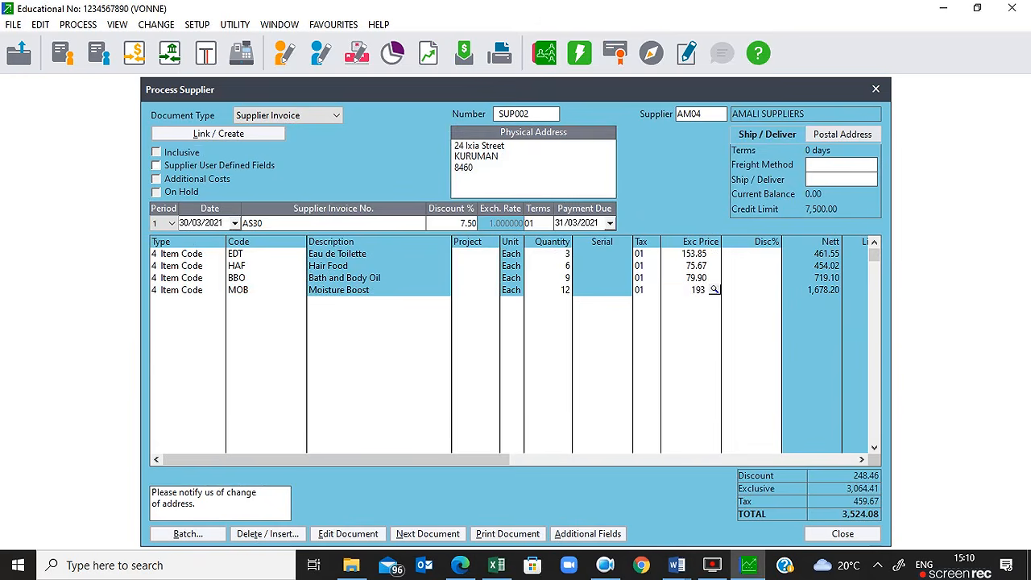
{"action": "key", "text": "Tab"}
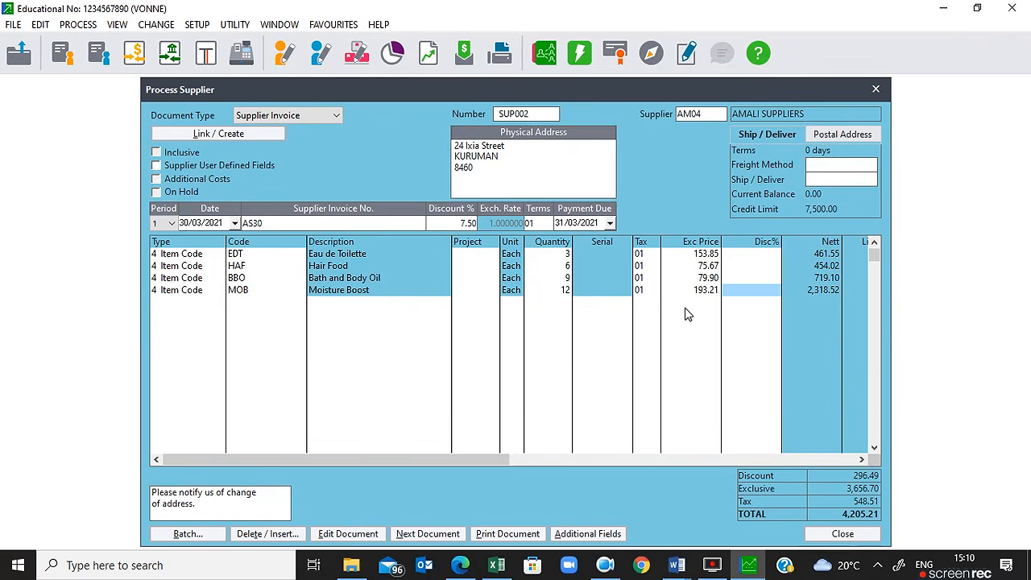
{"action": "key", "text": "Tab"}
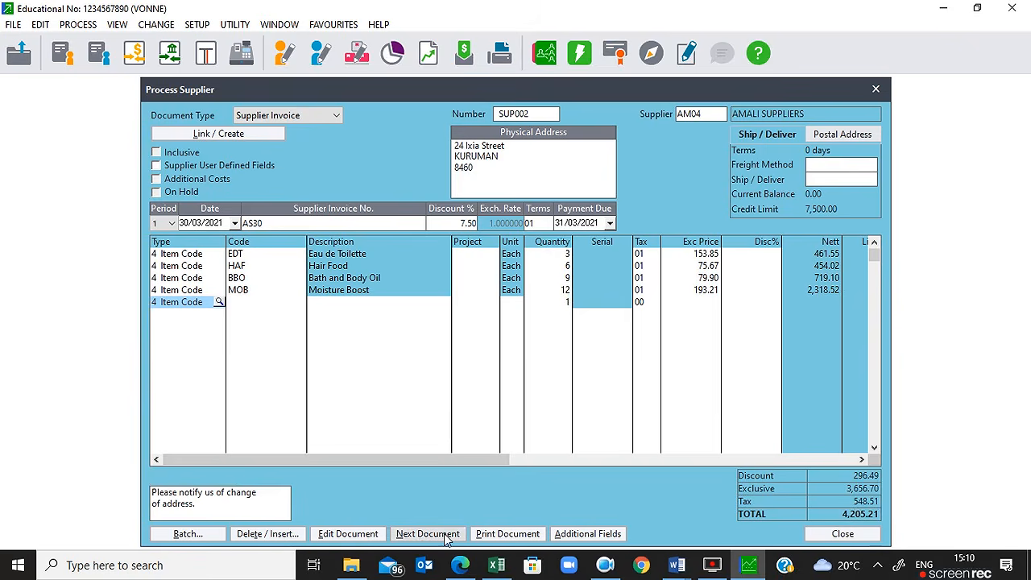
Step: Print SUP002 to Microsoft Print to PDF, saving the file as SUP002
{"action": "left_click", "coordinate": [496, 537]}
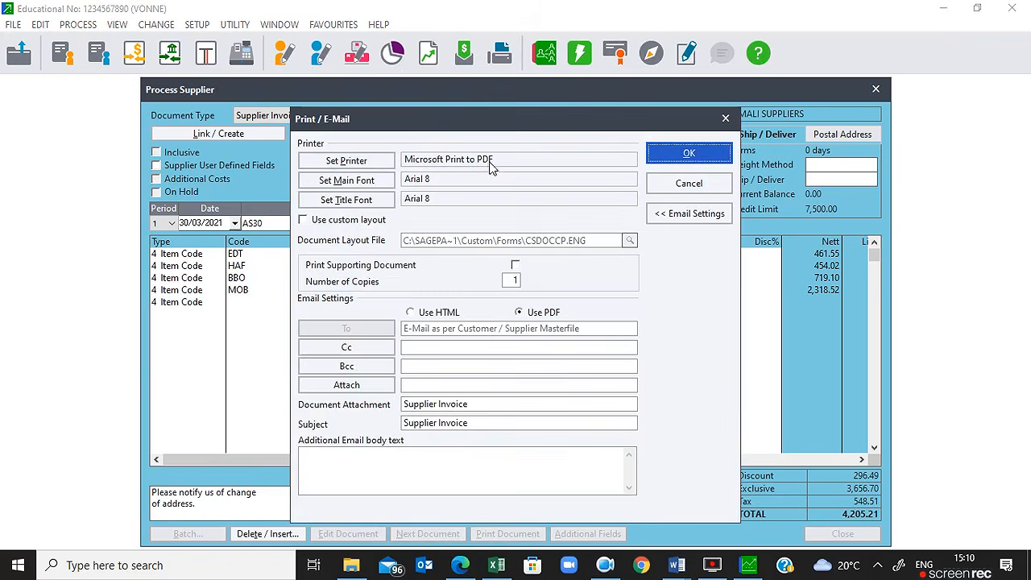
{"action": "left_click", "coordinate": [688, 154]}
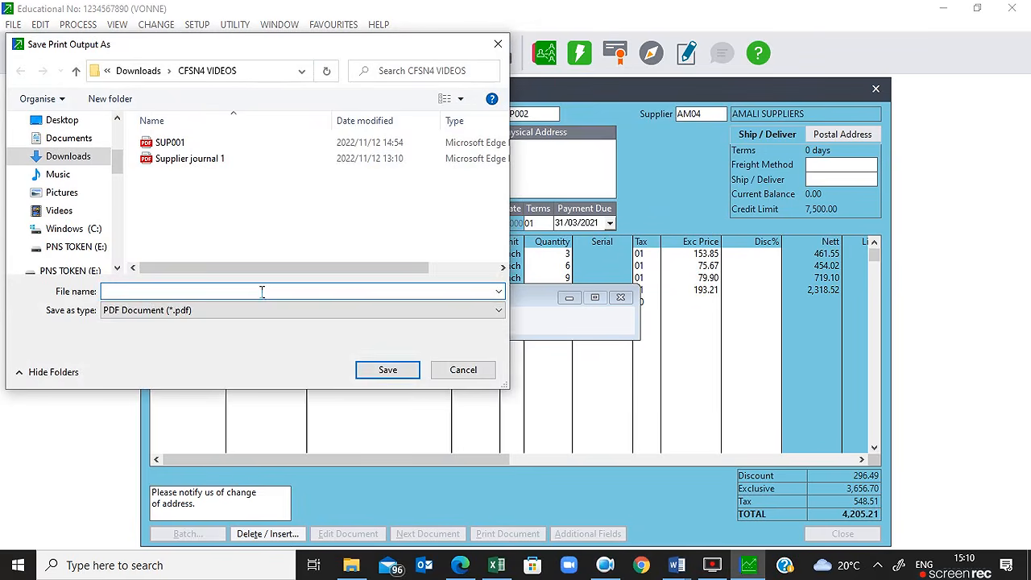
{"action": "type", "text": "SUP"}
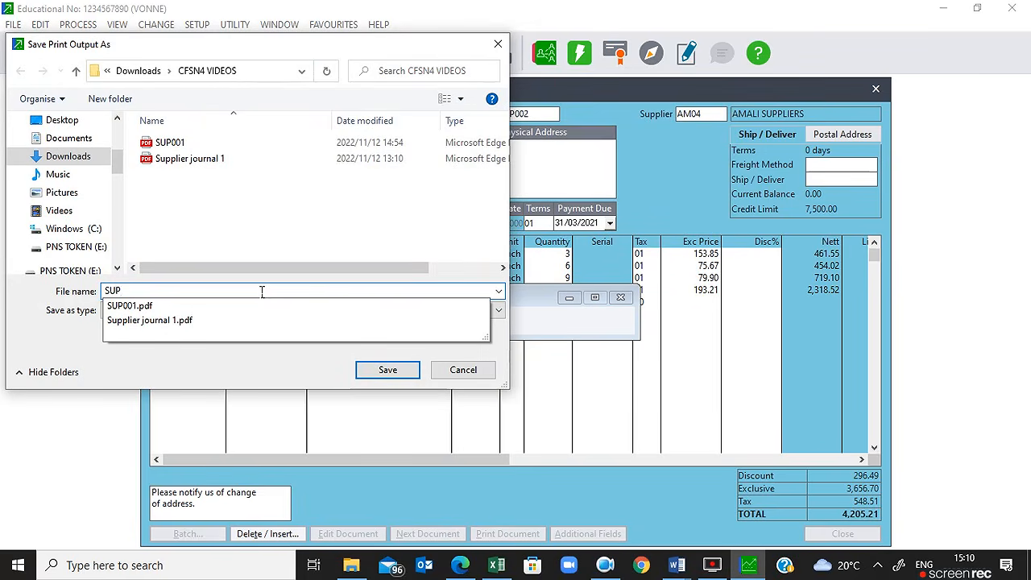
{"action": "type", "text": "002"}
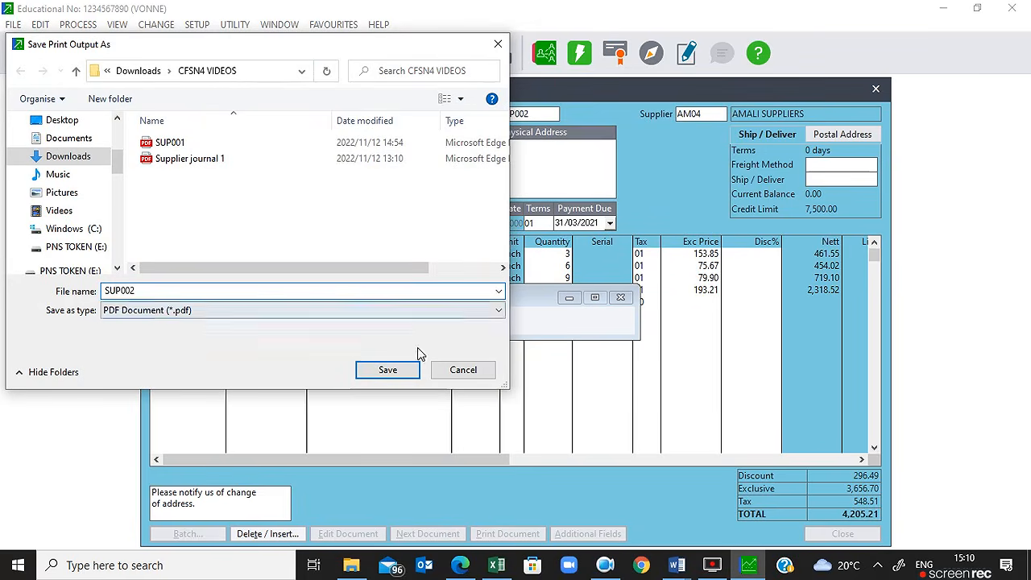
{"action": "left_click", "coordinate": [388, 370]}
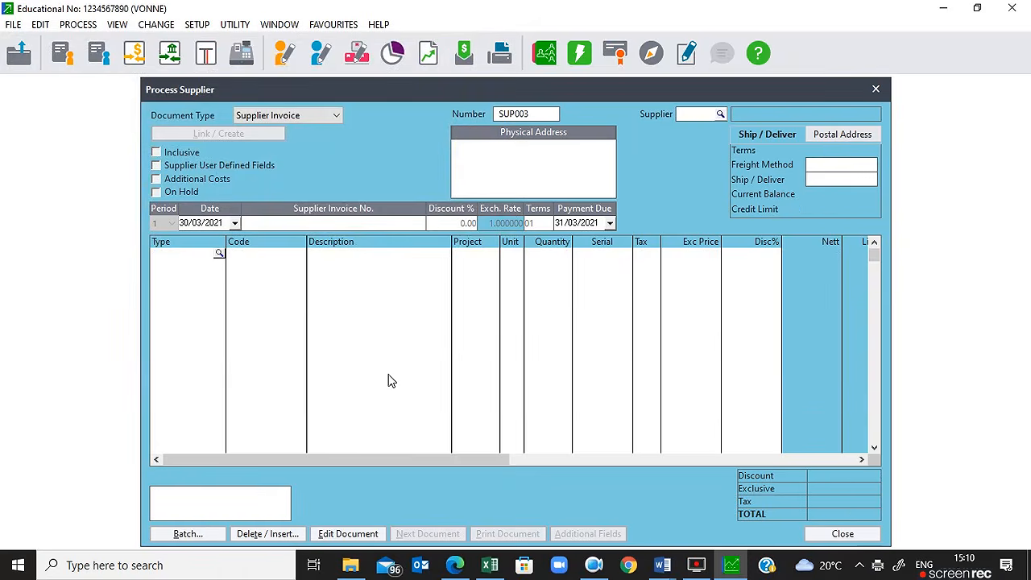
{"action": "left_click", "coordinate": [352, 567]}
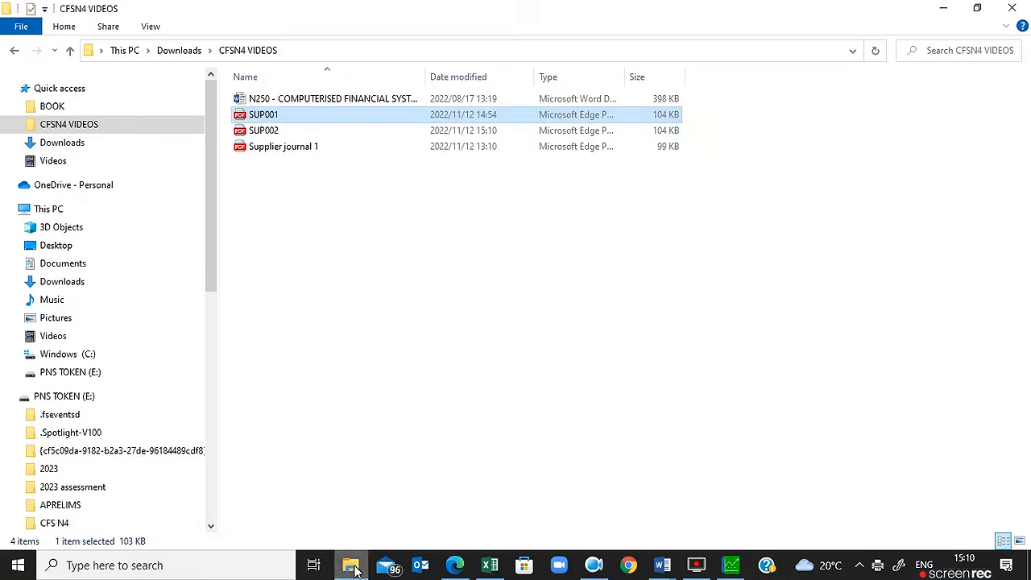
{"action": "double_click", "coordinate": [267, 131]}
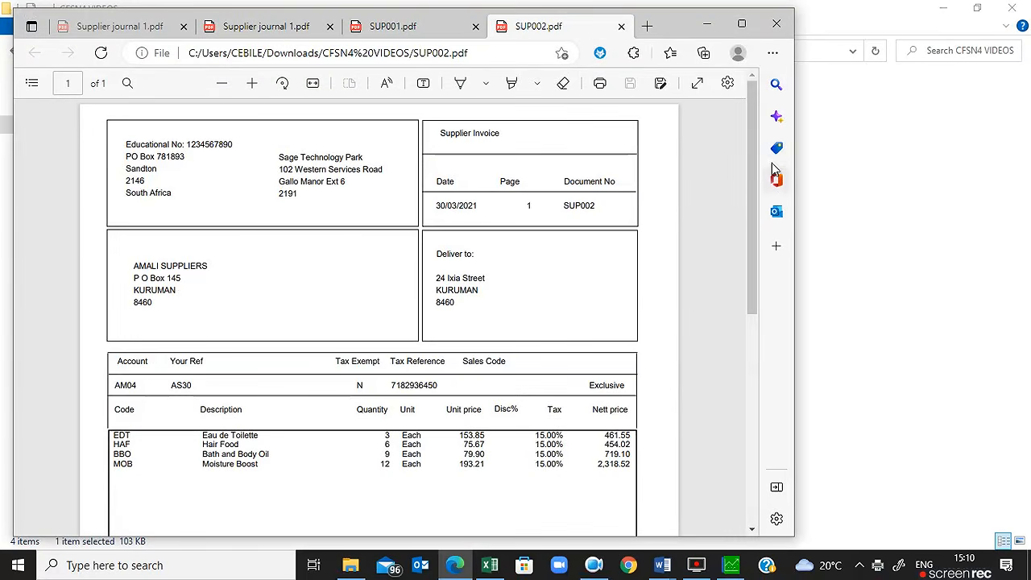
{"action": "mouse_move", "coordinate": [752, 168]}
{"action": "left_mouse_down"}
{"action": "mouse_move", "coordinate": [755, 274]}
{"action": "mouse_move", "coordinate": [745, 161]}
{"action": "left_mouse_up"}
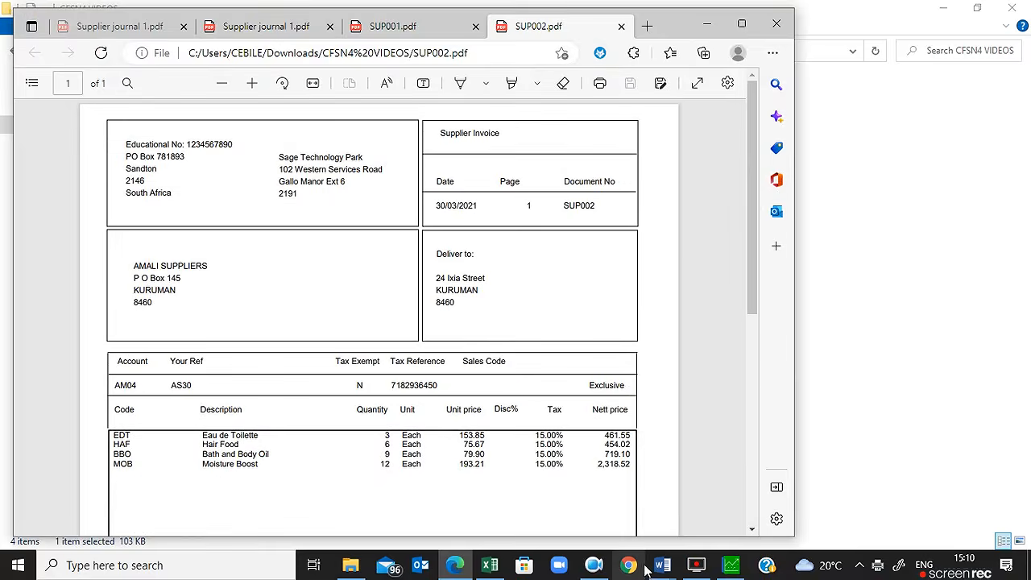
{"action": "left_click", "coordinate": [731, 566]}
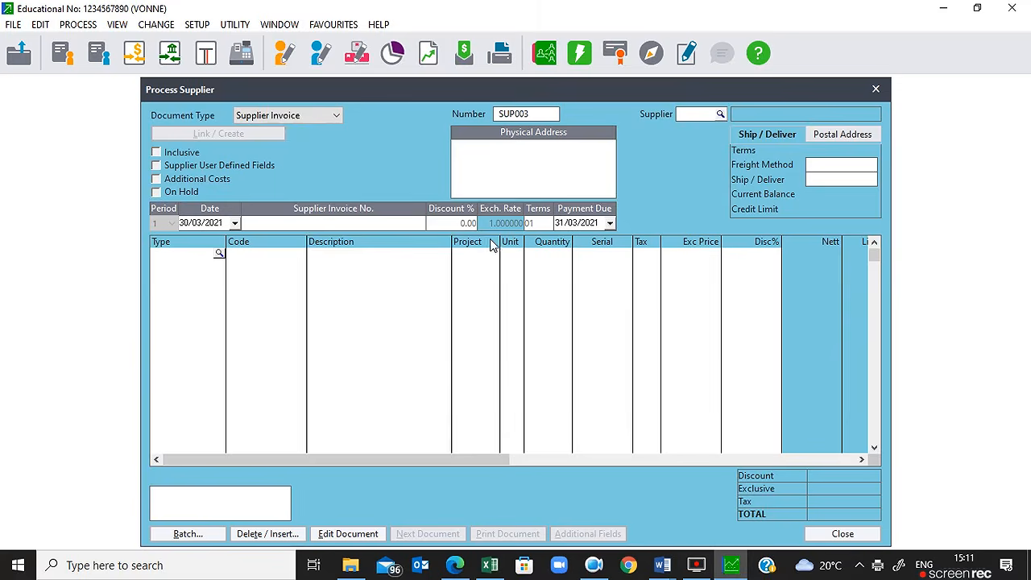